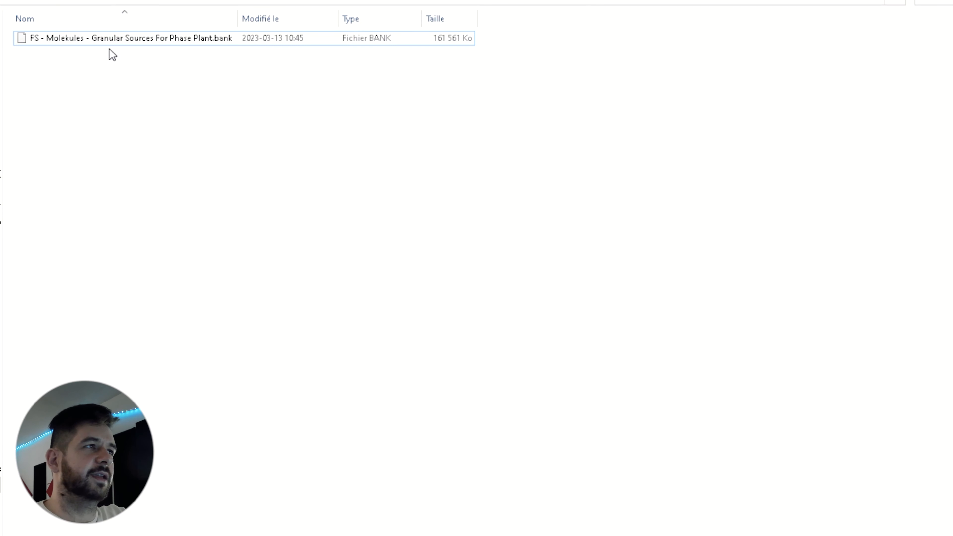
Step: Install the bank file FS - Molekules - Granular Sources For Phase Plant.bank into Phase Plant
left_click(225, 42)
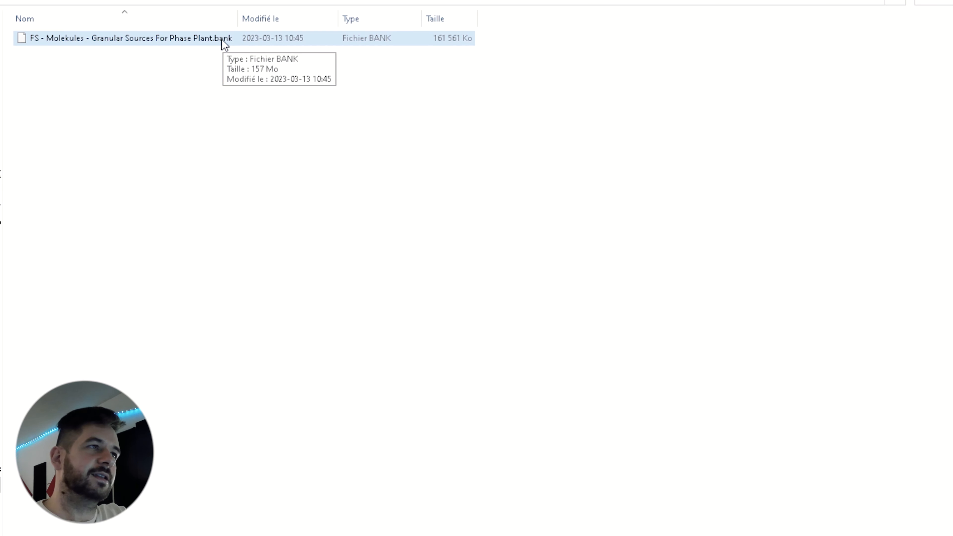
left_click_drag(216, 36, 364, 211)
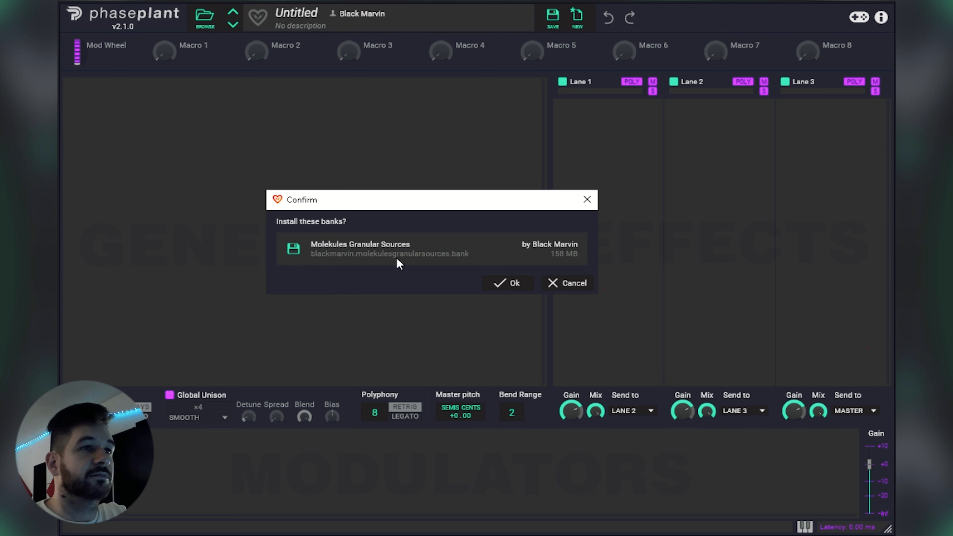
left_click(515, 289)
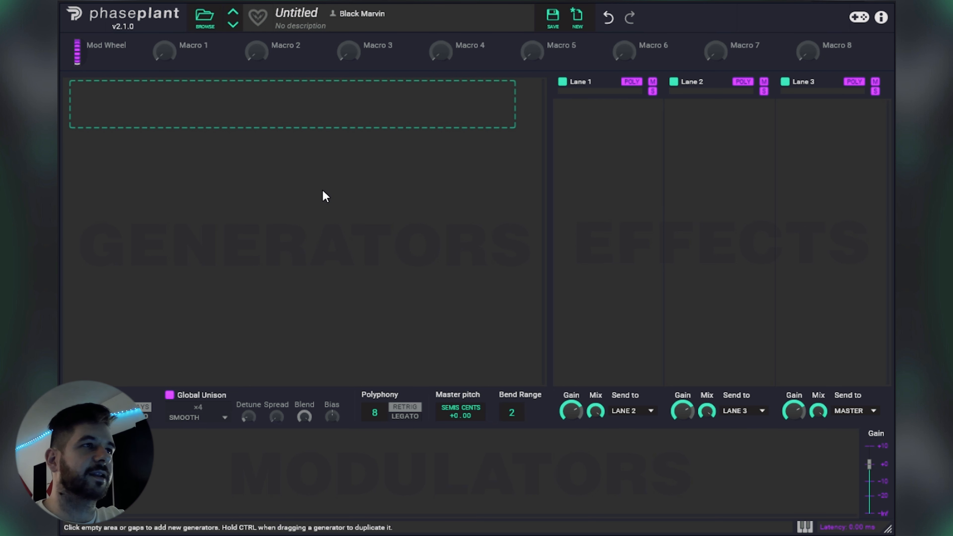
Step: Add a Granular generator, load Chaotic Chrystal Texture 01 from the Molekules Granular Sources bank, and move its start position further into the sample
left_click(228, 112)
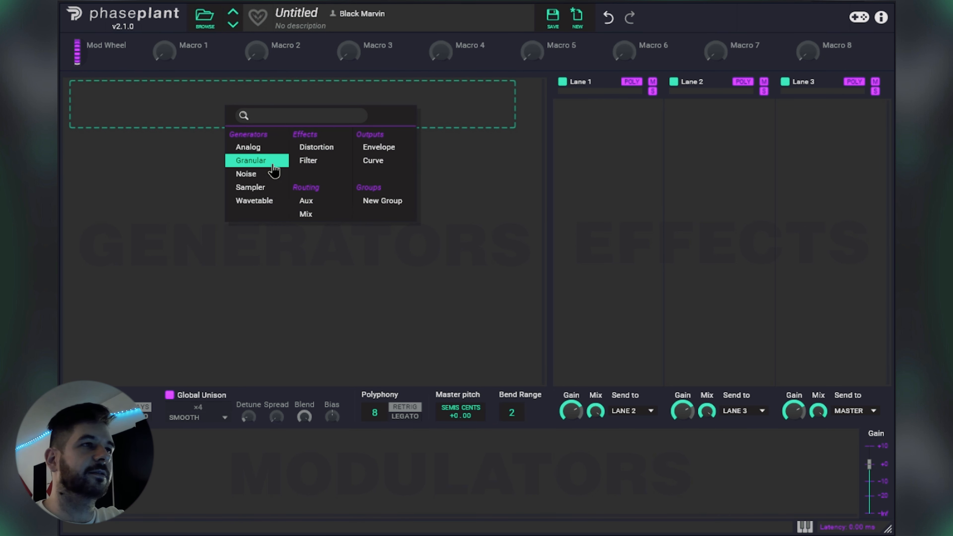
left_click(273, 164)
left_click(347, 169)
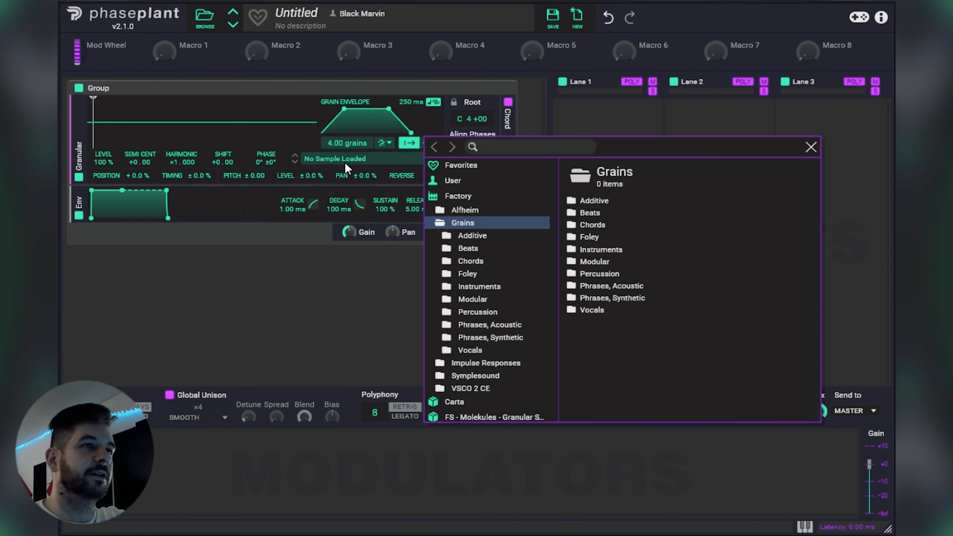
scroll(511, 294, "down", 5)
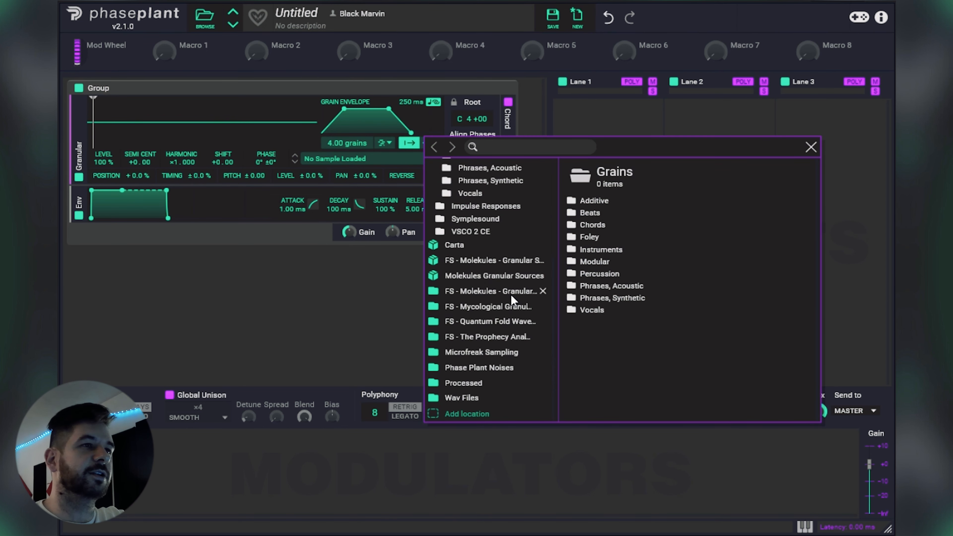
left_click(467, 278)
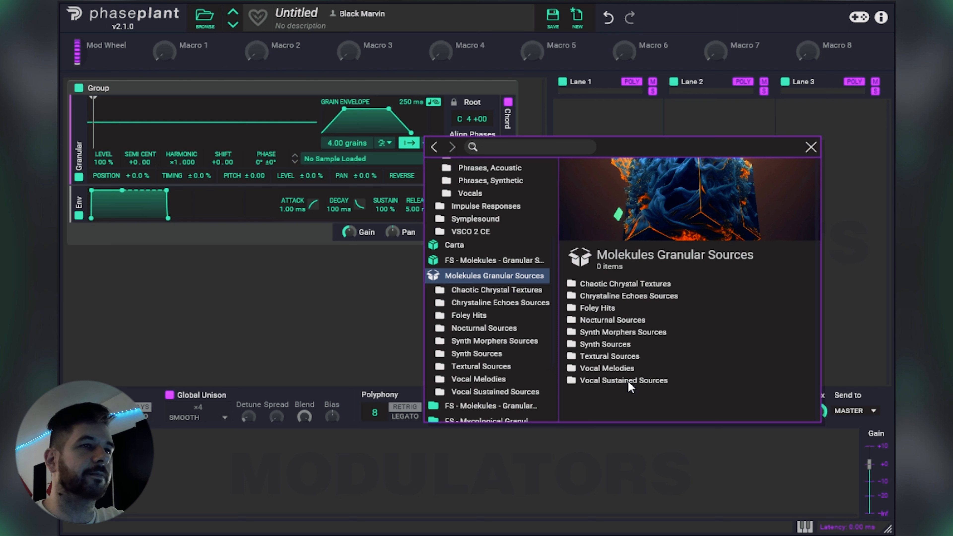
left_click(626, 284)
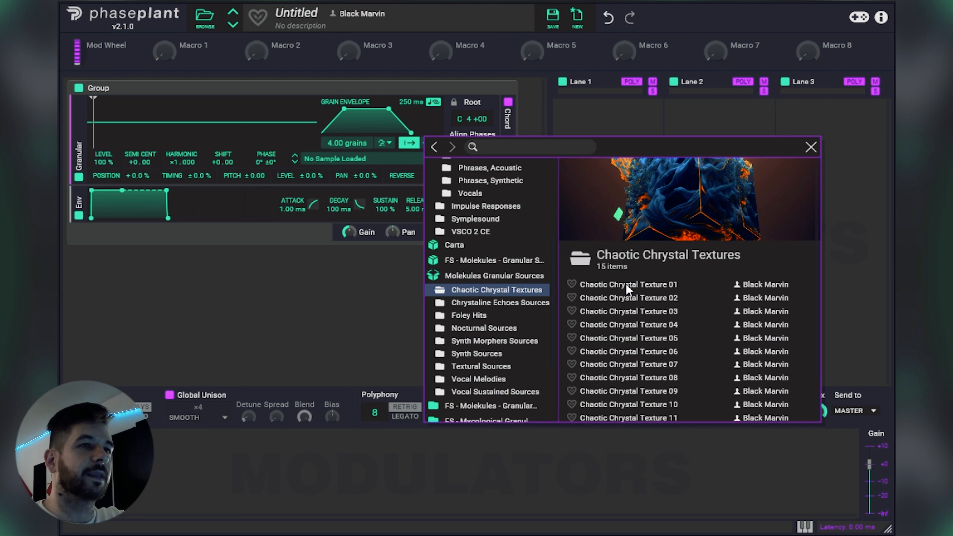
double_click(658, 287)
mouse_move(93, 144)
left_mouse_down()
mouse_move(288, 149)
mouse_move(154, 141)
left_mouse_up()
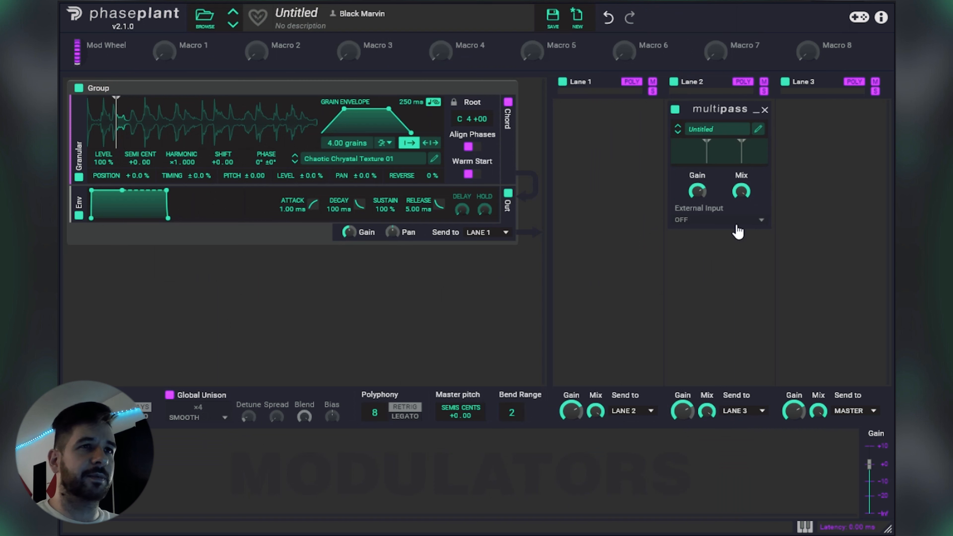
Step: Load the favorite preset Delay 3-16 into Lane 2's Multipass and raise its mix to maximum
left_click(748, 131)
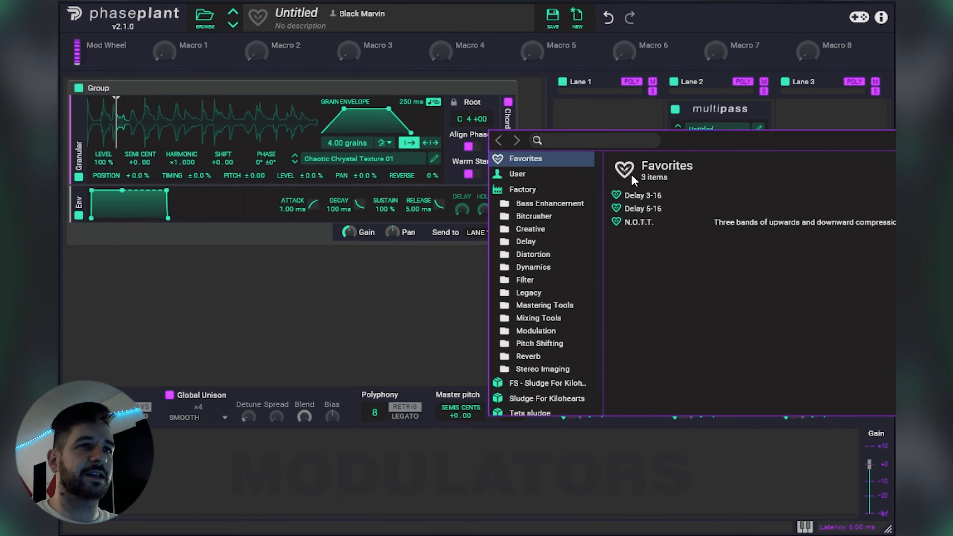
double_click(643, 196)
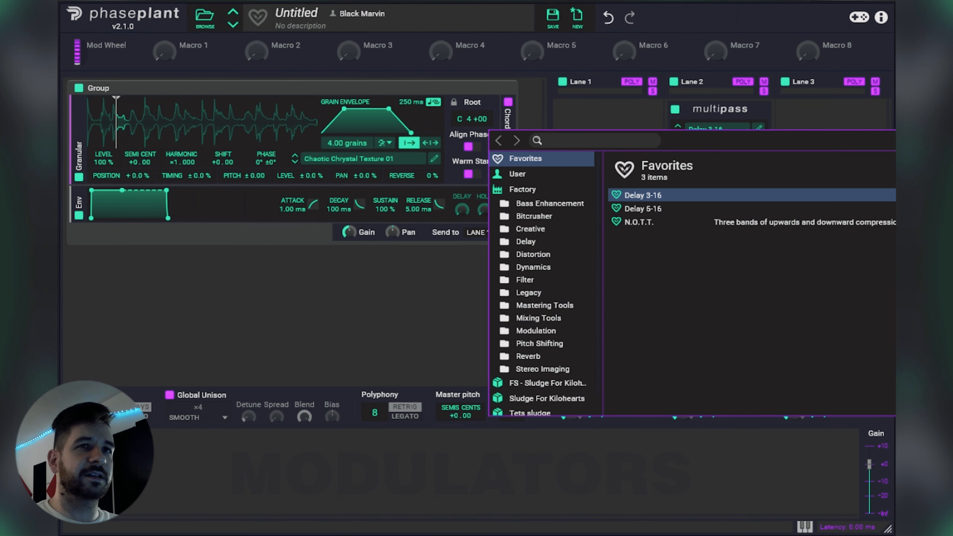
left_click_drag(742, 196, 742, 111)
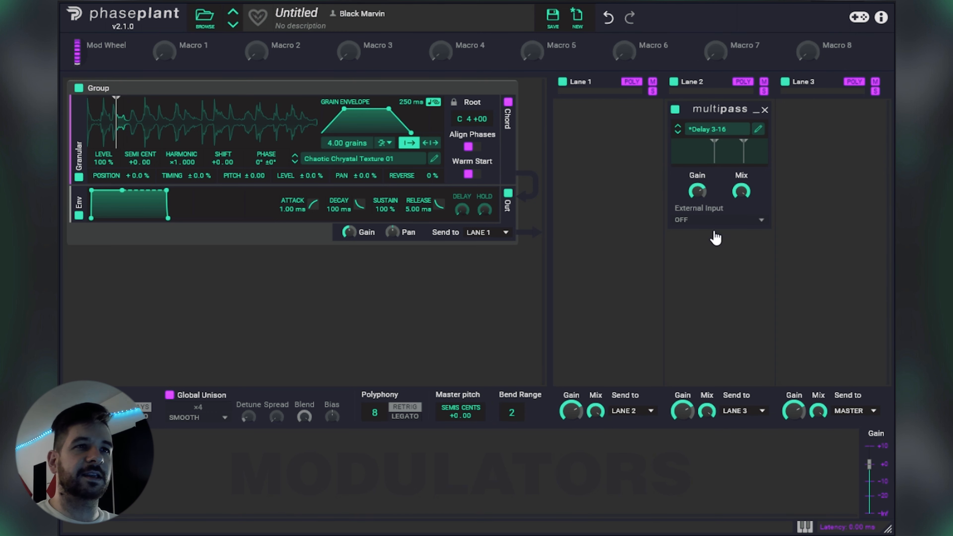
Step: Add a second Multipass below the first in Lane 2 and insert a Reverb in its 250 Hz - 3.00 kHz band
left_click(718, 268)
left_click(798, 398)
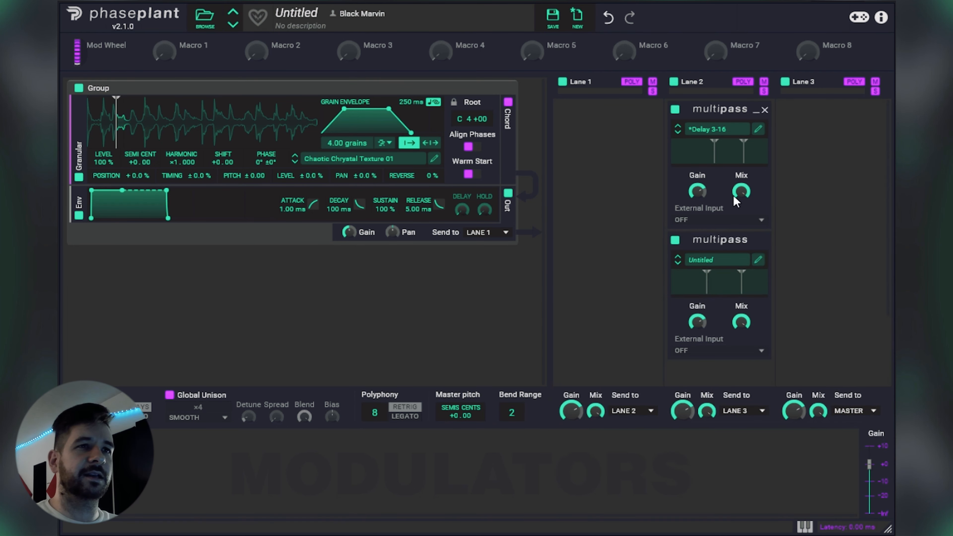
left_click(734, 260)
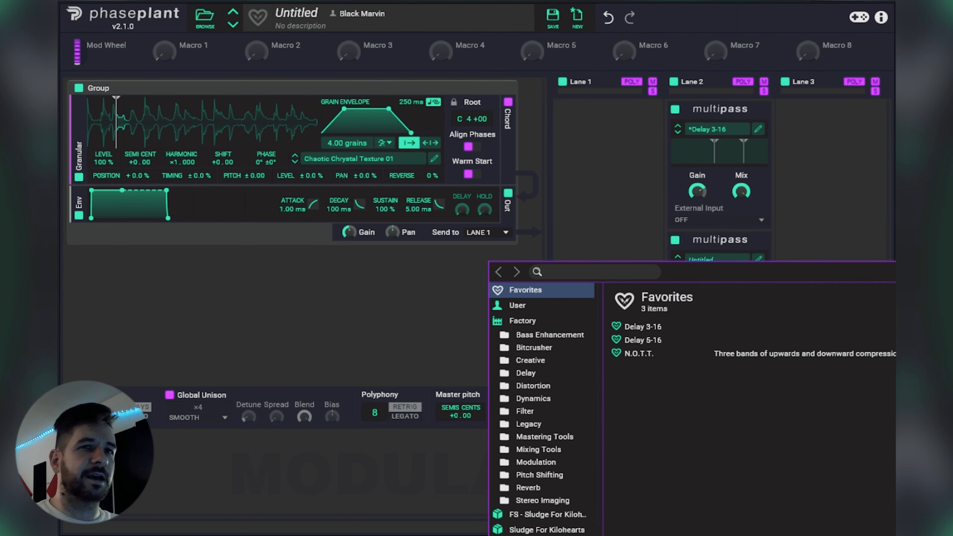
key("Escape")
left_click(760, 260)
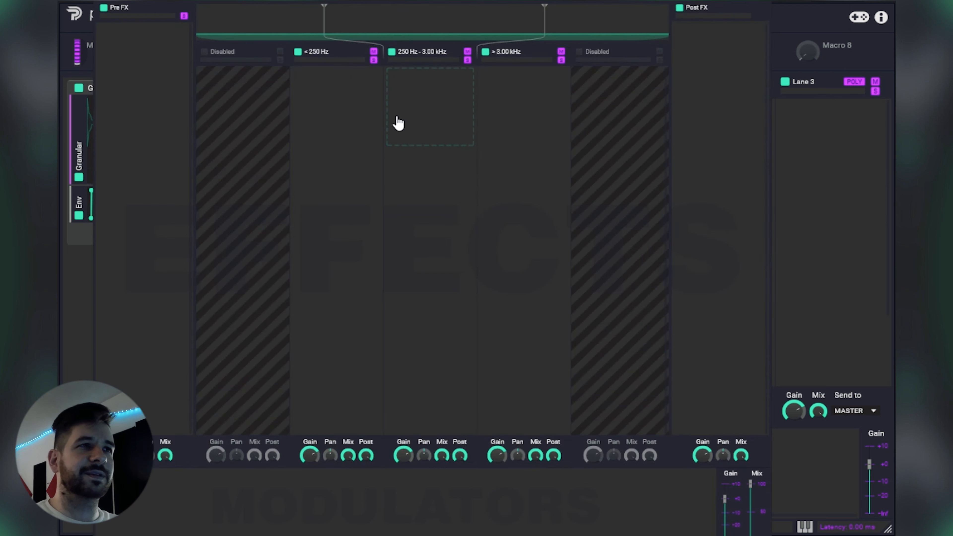
left_click(442, 100)
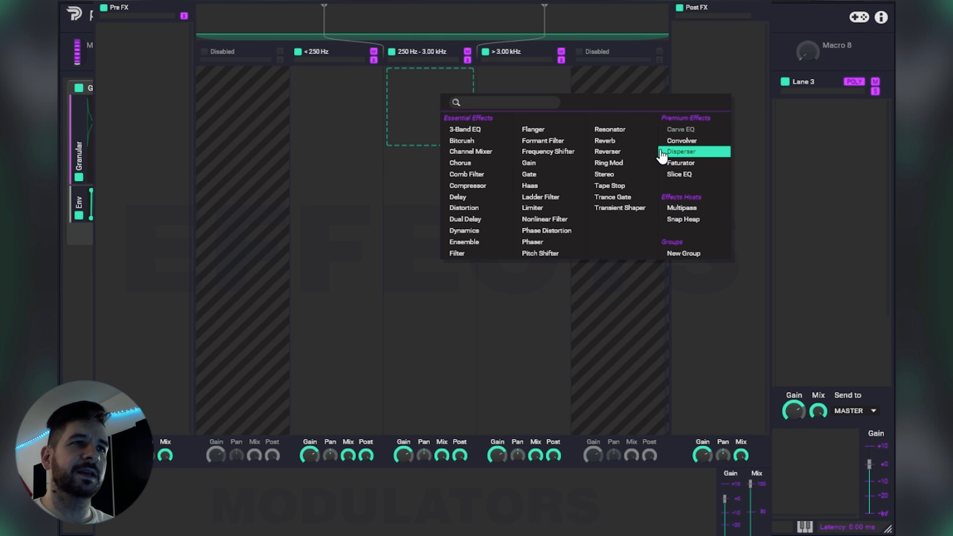
left_click(633, 142)
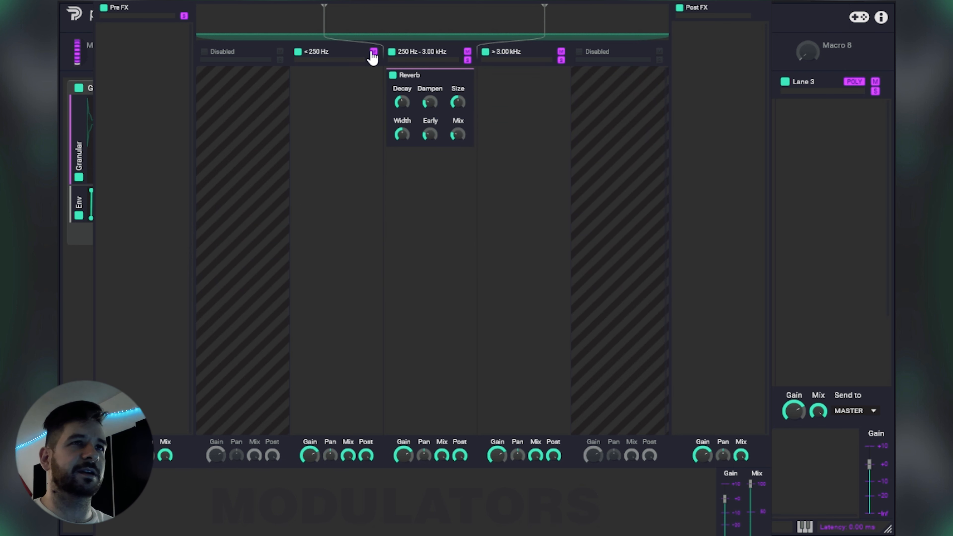
left_click(762, 1)
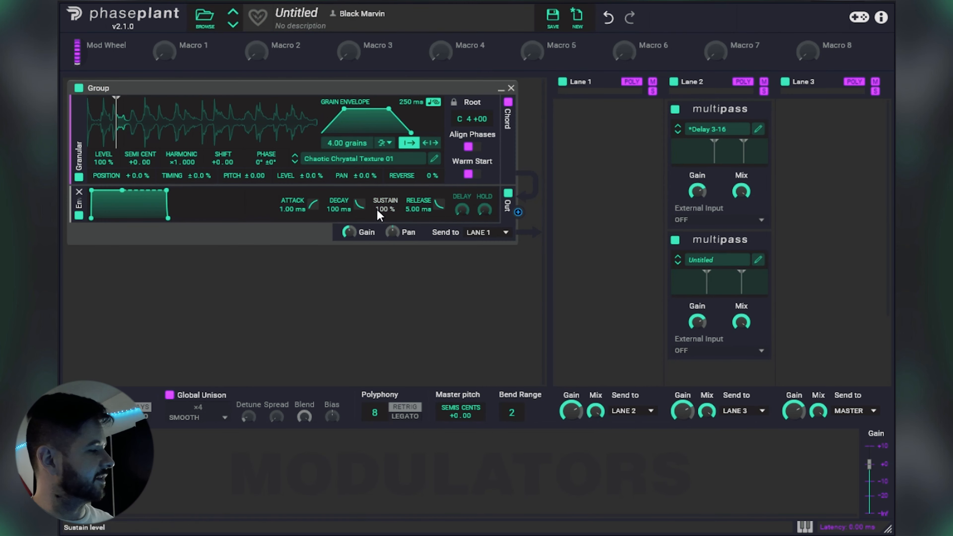
Step: Audition Chaotic Chrystal Texture 01 through 04 in the Granular generator, moving the playback start position for each sample
mouse_move(116, 142)
left_mouse_down()
mouse_move(232, 137)
mouse_move(165, 135)
left_mouse_up()
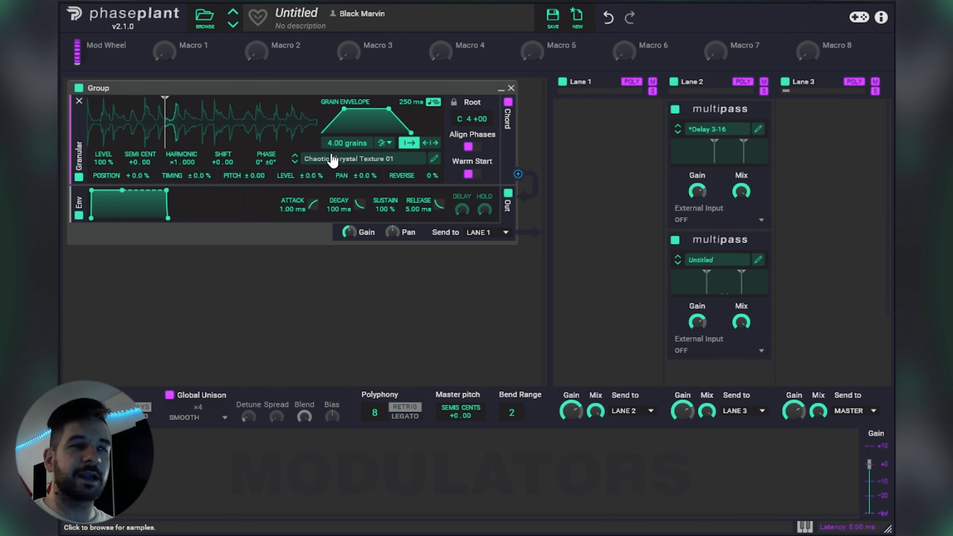
left_click(296, 162)
left_click_drag(165, 139, 242, 141)
left_click(295, 161)
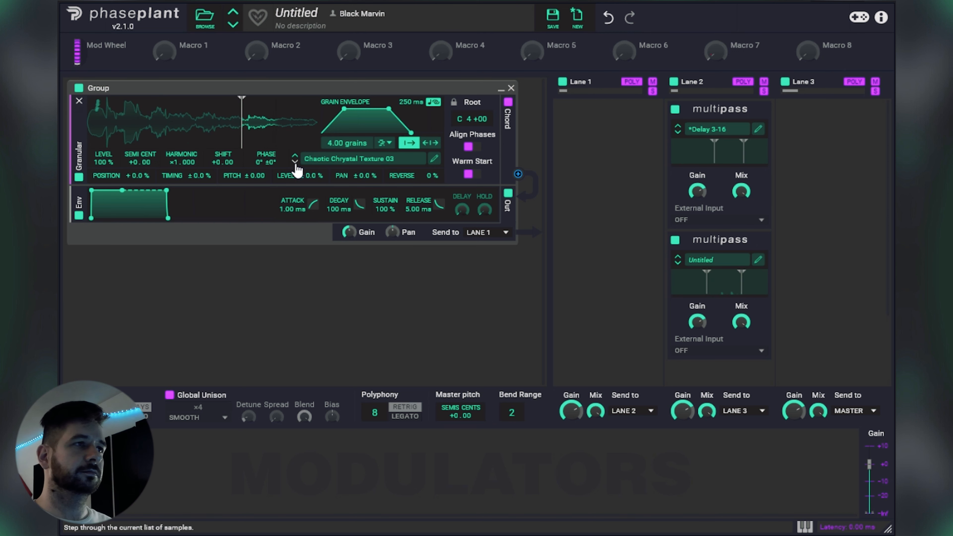
left_click_drag(242, 139, 101, 139)
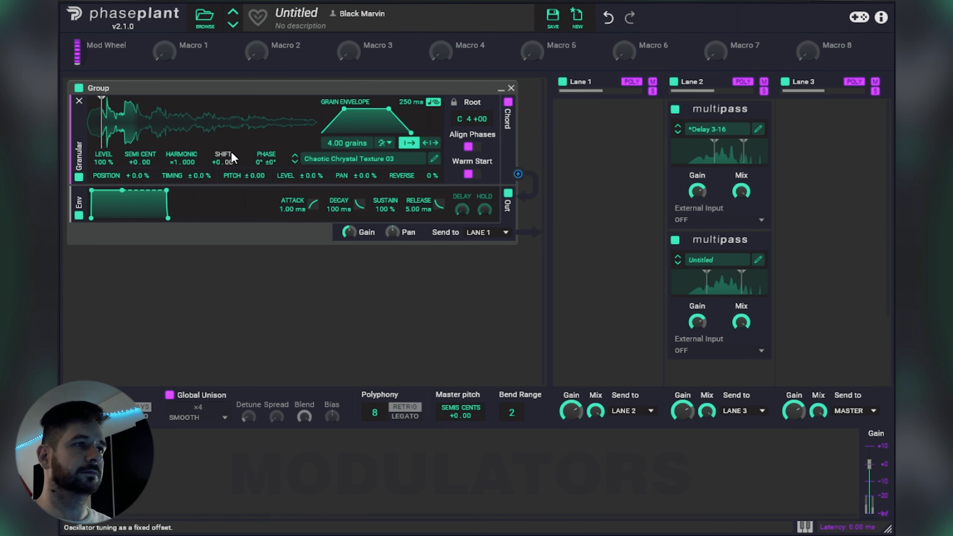
left_click(295, 162)
left_click_drag(98, 128, 202, 133)
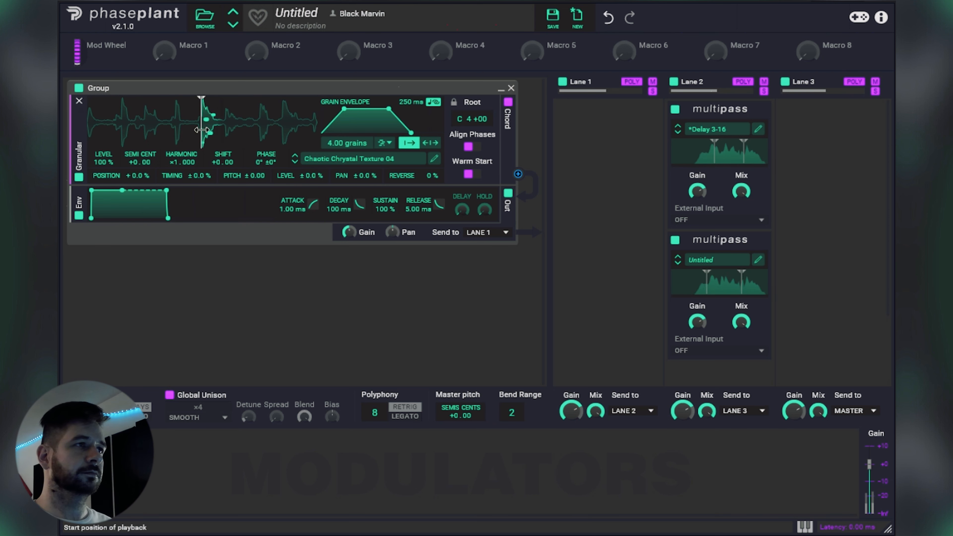
Step: Step through Chaotic Chrystal Texture 05 to 10, moving the start position slightly earlier on texture 05
left_click(295, 161)
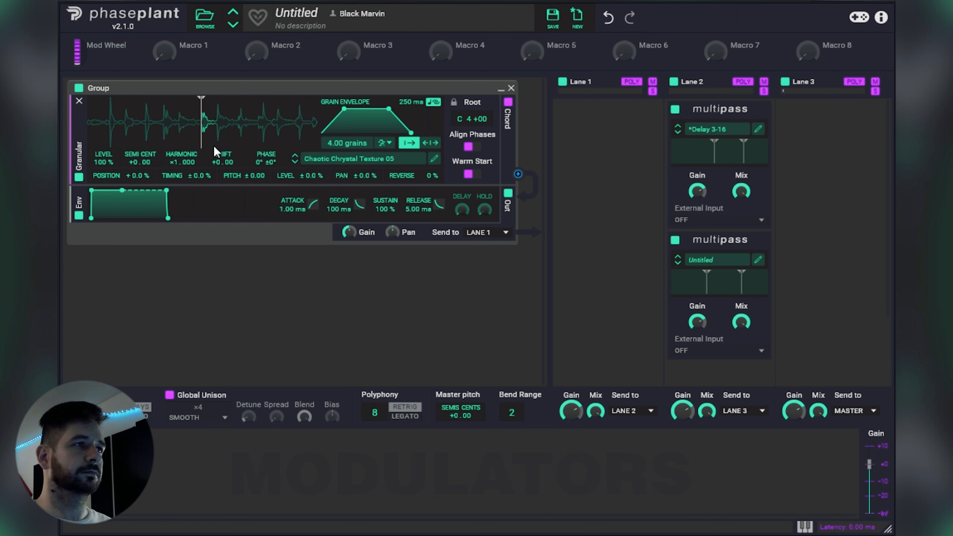
mouse_move(202, 134)
left_mouse_down()
mouse_move(124, 135)
mouse_move(284, 135)
mouse_move(108, 138)
mouse_move(259, 141)
mouse_move(186, 143)
left_mouse_up()
left_click(295, 162)
left_click(295, 161)
left_click(295, 162)
left_click(295, 162)
left_click(295, 162)
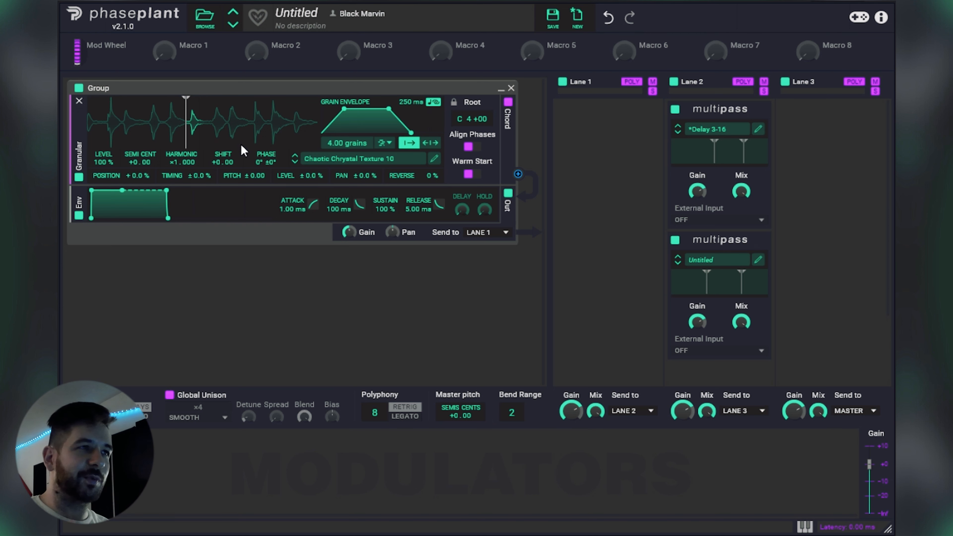
Step: Load Chrystaline Echo 01 C from the Chrystaline Echoes Sources folder and move its start position close to the sample's beginning
left_click(327, 166)
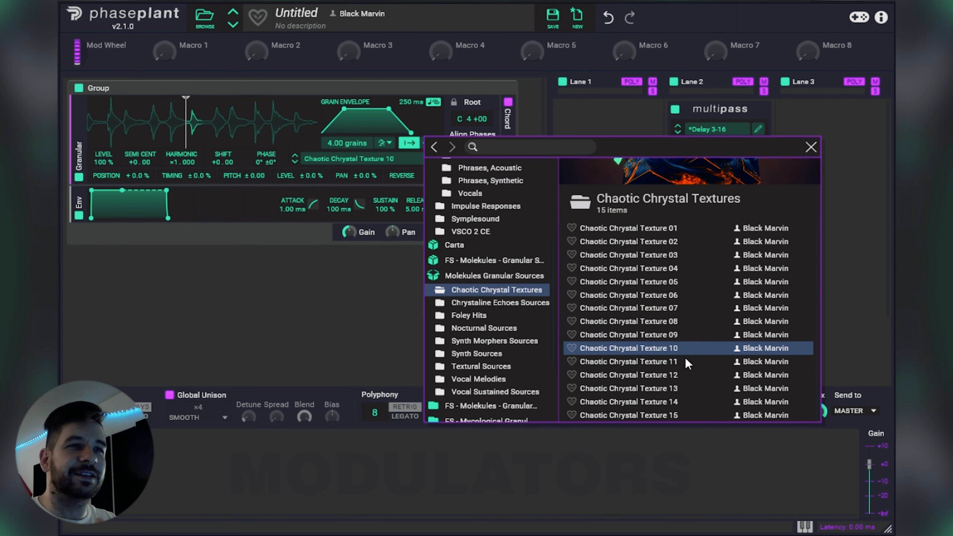
left_click(492, 303)
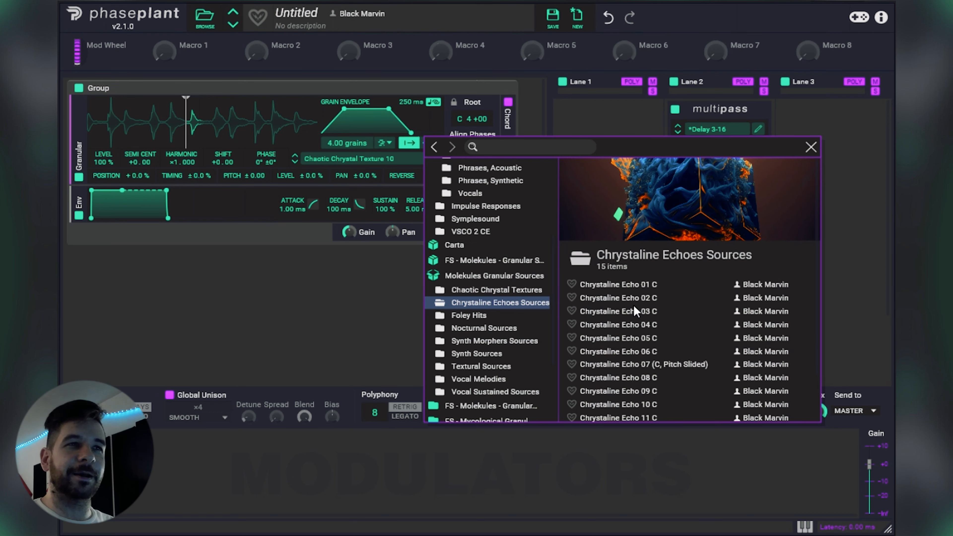
left_click(646, 285)
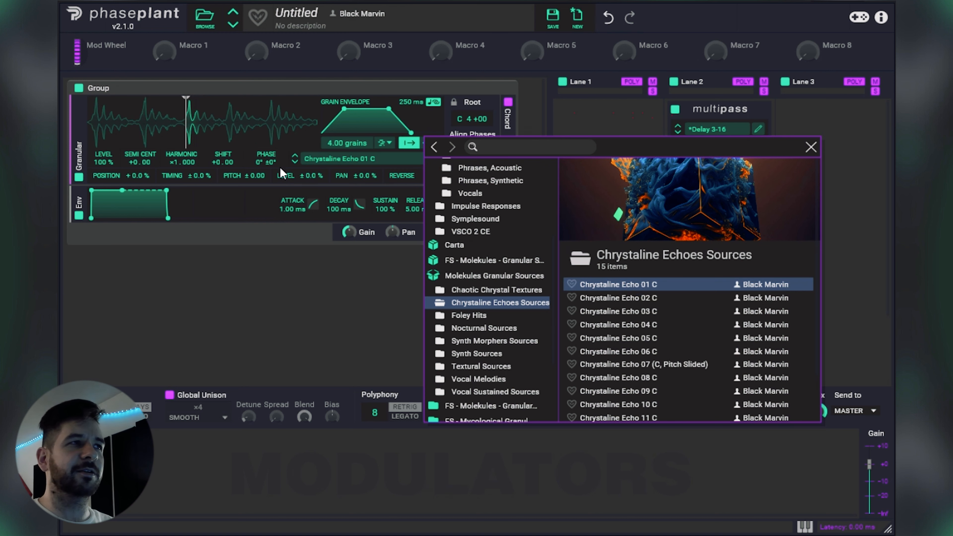
left_click(186, 139)
mouse_move(186, 139)
left_mouse_down()
mouse_move(208, 132)
mouse_move(110, 133)
left_mouse_up()
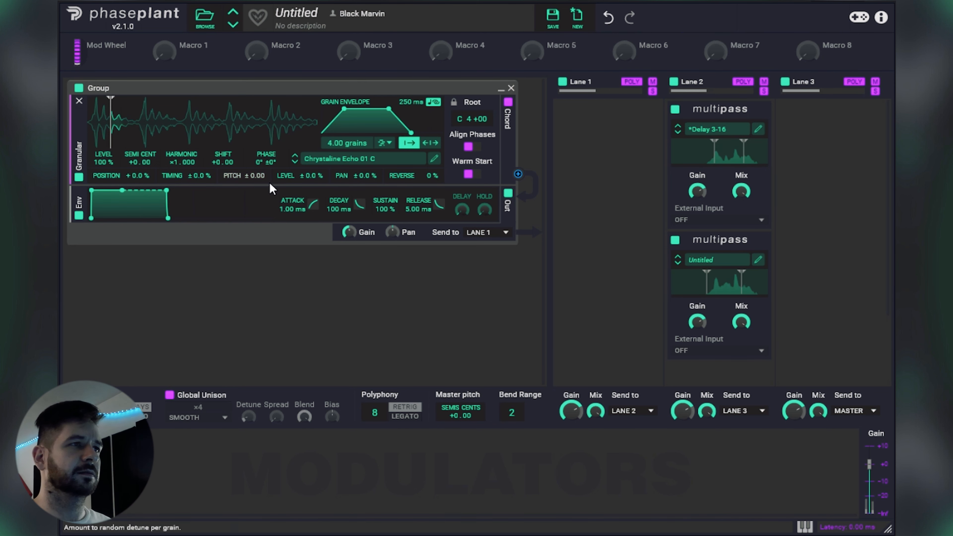
Step: Audition Chrystaline Echo 02 C through 06 C, repositioning the playback start on samples 02, 03 and 06
left_click(295, 162)
mouse_move(124, 137)
left_mouse_down()
mouse_move(274, 134)
mouse_move(85, 135)
left_mouse_up()
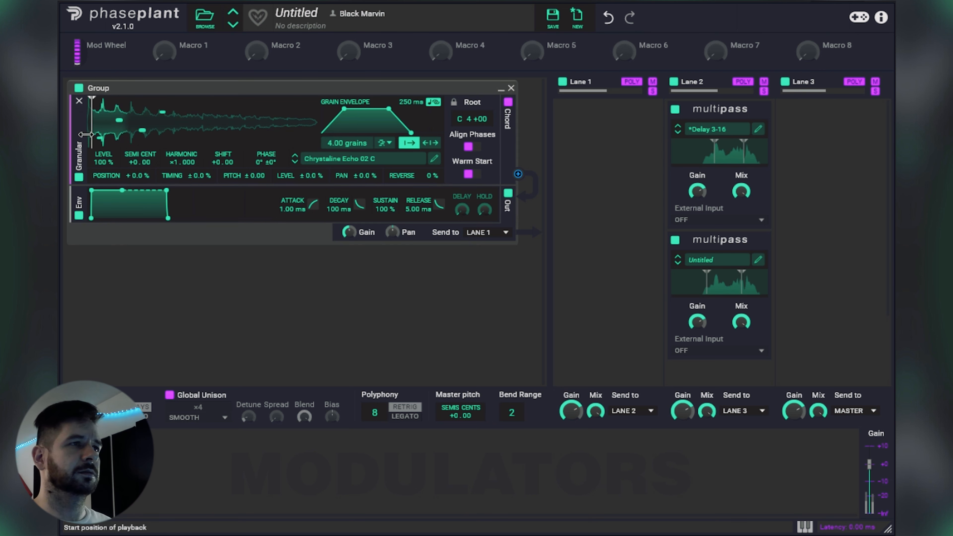
left_click(295, 161)
mouse_move(93, 128)
left_mouse_down()
mouse_move(295, 127)
mouse_move(163, 127)
mouse_move(180, 141)
mouse_move(233, 135)
mouse_move(146, 130)
mouse_move(291, 129)
mouse_move(264, 137)
mouse_move(130, 136)
left_mouse_up()
left_click(295, 161)
left_click(295, 161)
left_click(295, 162)
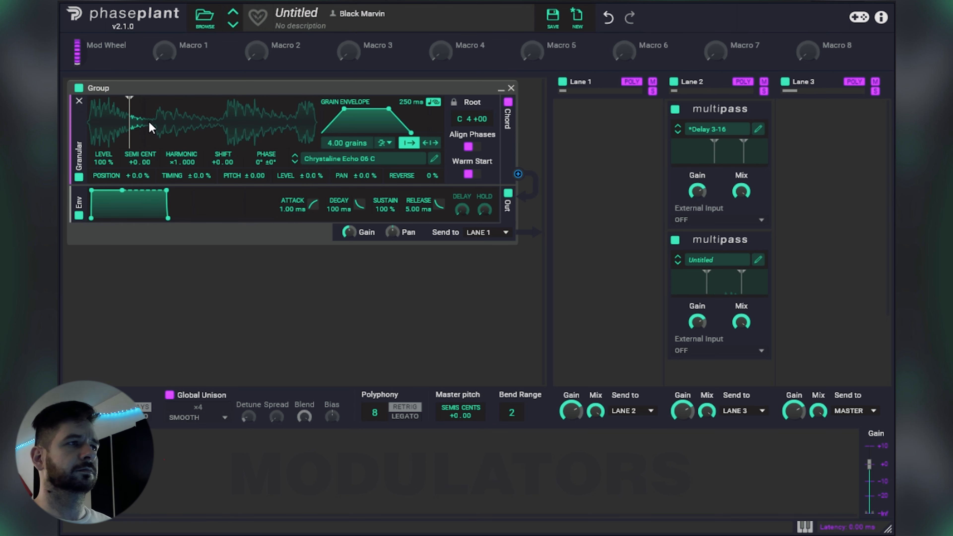
mouse_move(130, 138)
left_mouse_down()
mouse_move(281, 139)
mouse_move(112, 137)
mouse_move(272, 121)
mouse_move(128, 117)
left_mouse_up()
Step: Step through Chrystaline Echo 07 to 10 C, trying different start positions on samples 08 and 09
left_click(295, 162)
left_click(295, 162)
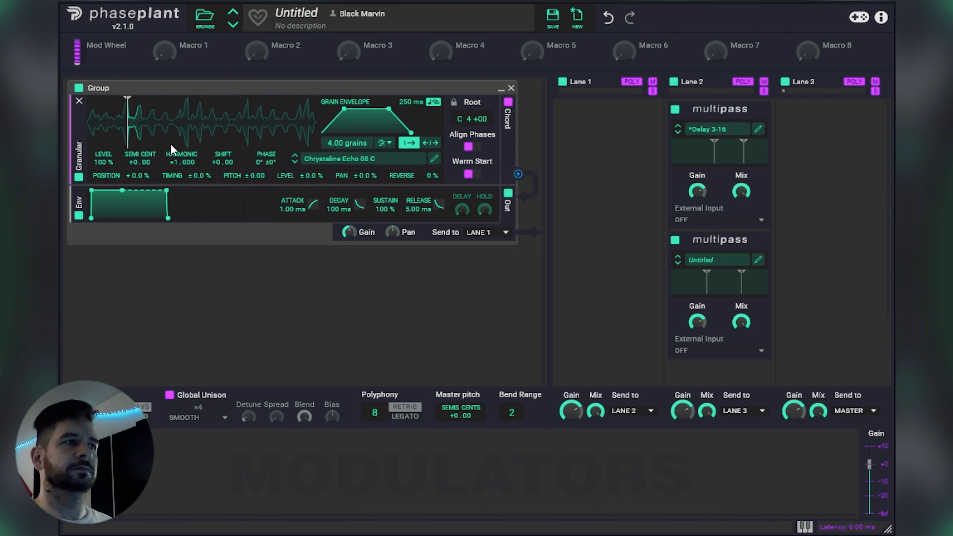
left_click_drag(128, 130, 219, 131)
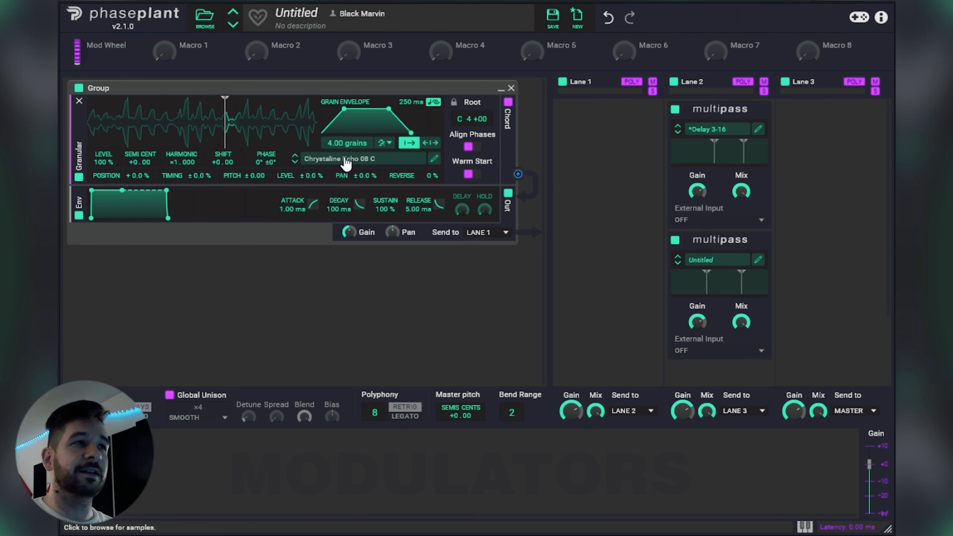
mouse_move(225, 120)
left_mouse_down()
mouse_move(137, 120)
mouse_move(163, 124)
left_mouse_up()
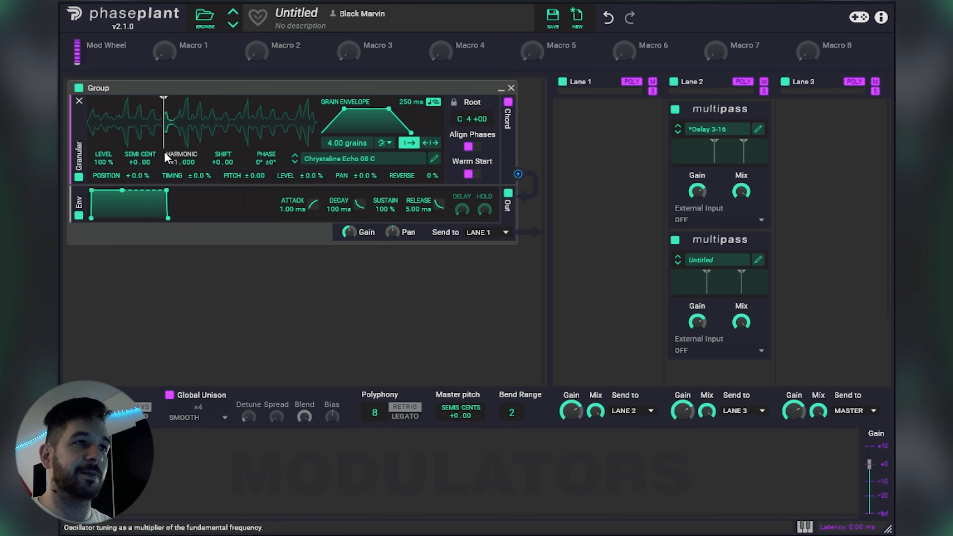
left_click(295, 162)
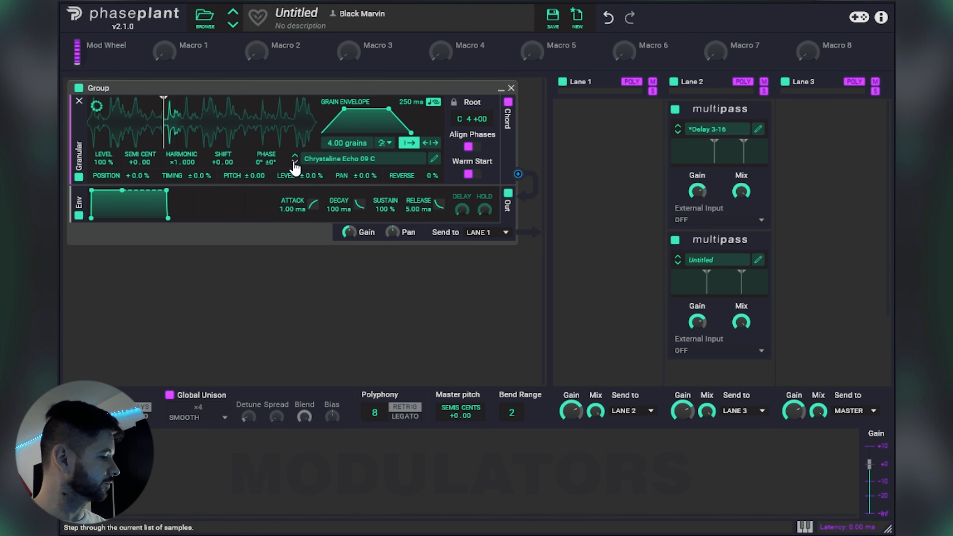
mouse_move(164, 131)
left_mouse_down()
mouse_move(277, 131)
mouse_move(143, 137)
left_mouse_up()
left_click(295, 162)
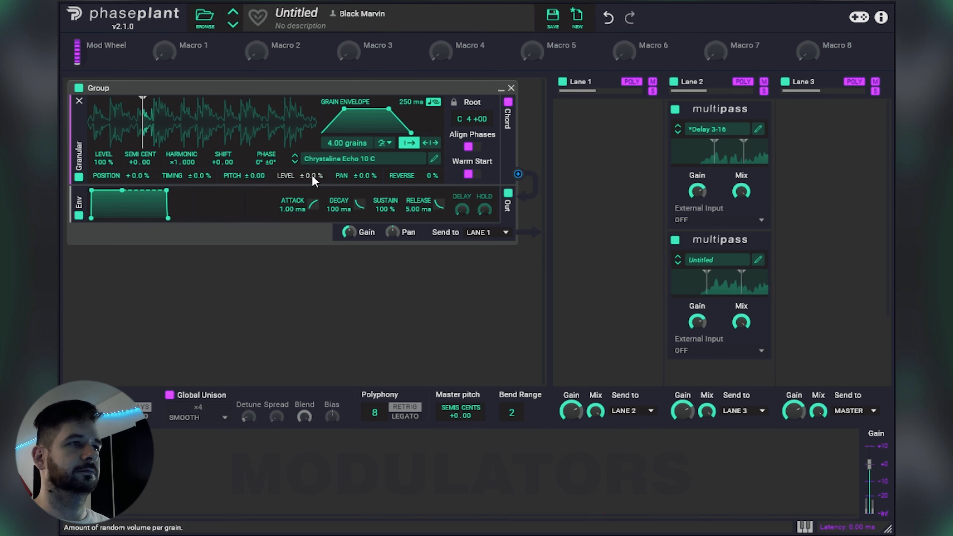
Step: Audition Can Hit 01, 03, 05 and 06, Snow Hit 01 and Wood Hit 01 from the Foley Hits folder
left_click(342, 166)
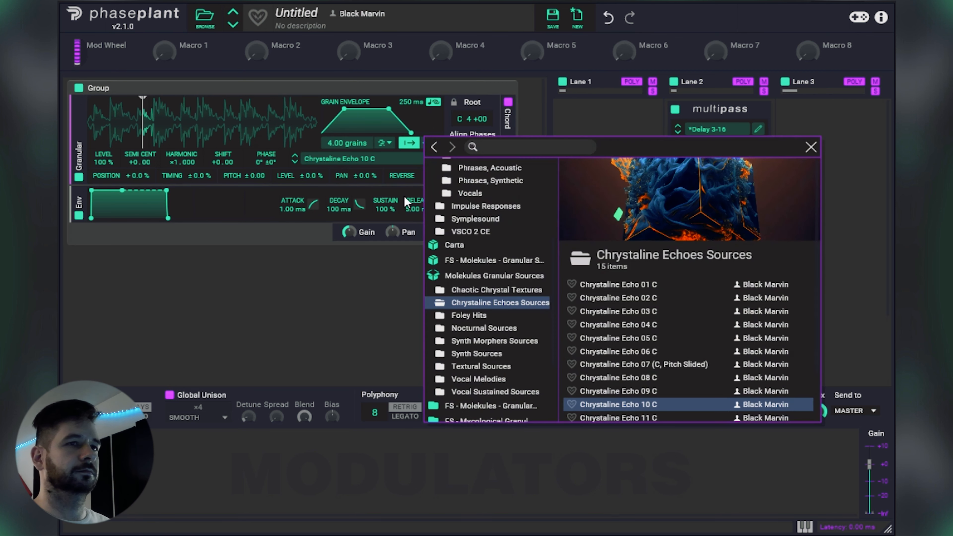
left_click(495, 317)
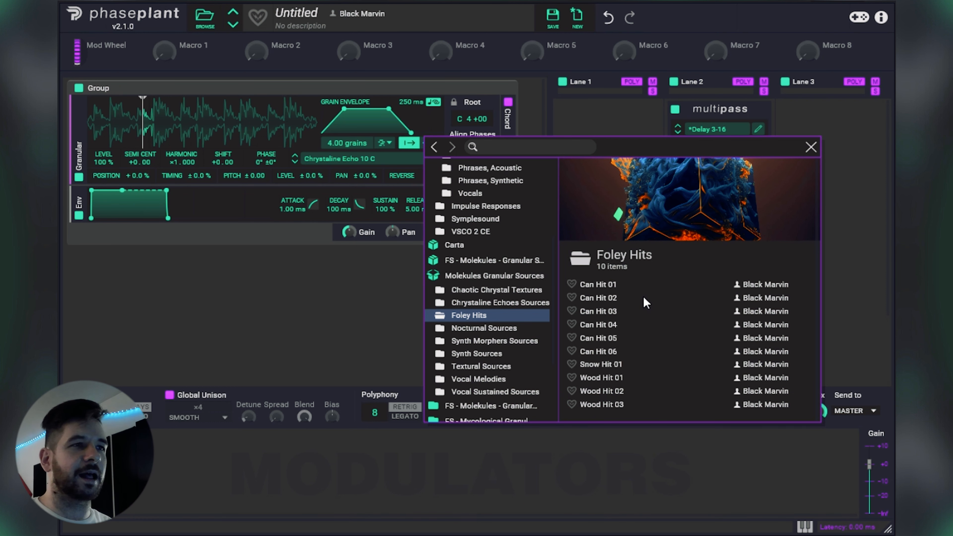
left_click(614, 286)
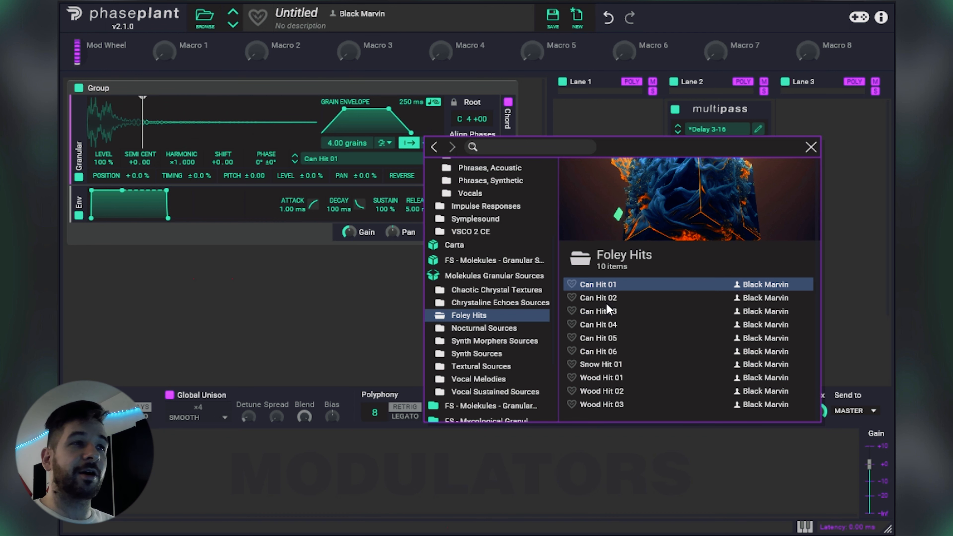
left_click(605, 311)
left_click(615, 336)
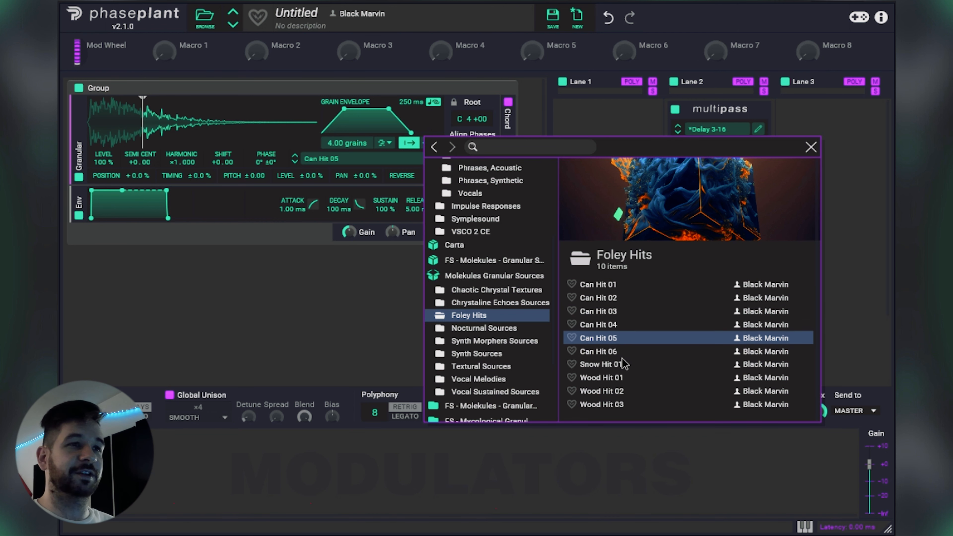
left_click(623, 354)
left_click(629, 367)
left_click(625, 379)
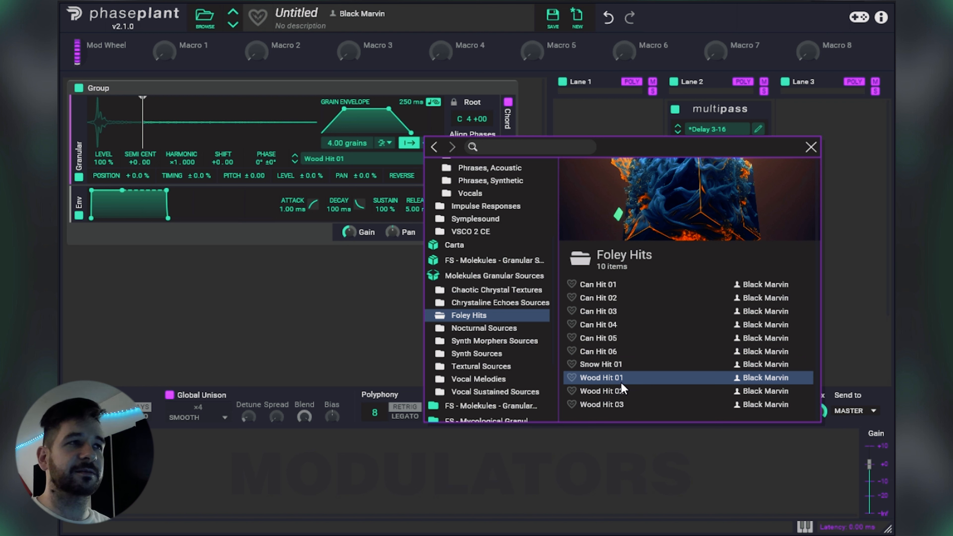
left_click(811, 147)
Step: Step to Wood Hit 02 and try 0.76 and 8.48 grains while moving the start position progressively deeper into the sample
left_click(294, 162)
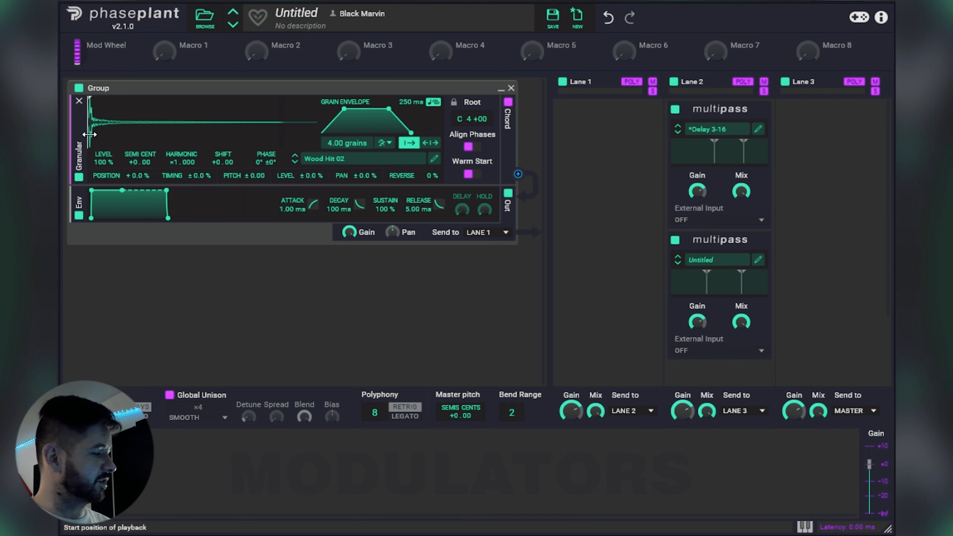
left_click_drag(349, 145, 348, 213)
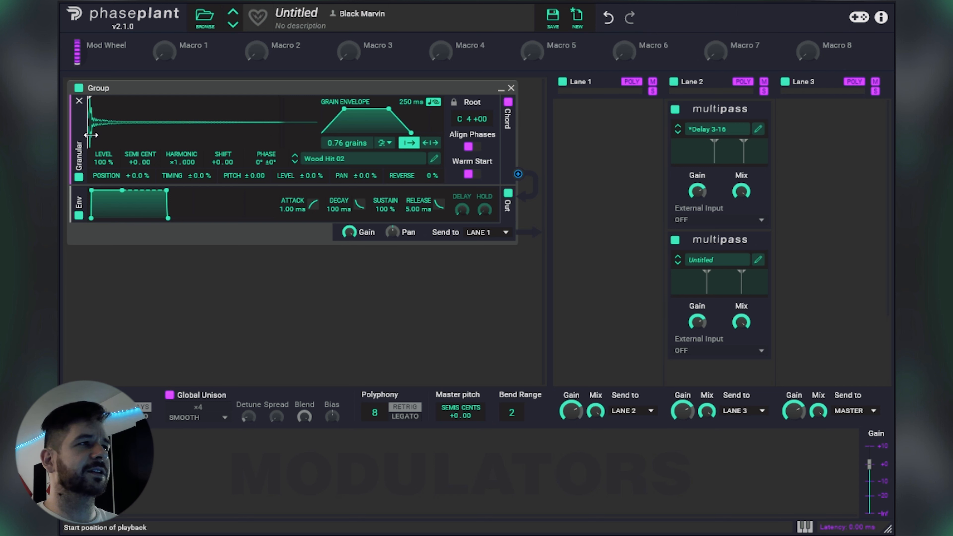
mouse_move(89, 135)
left_mouse_down()
mouse_move(151, 135)
mouse_move(97, 141)
mouse_move(110, 141)
left_mouse_up()
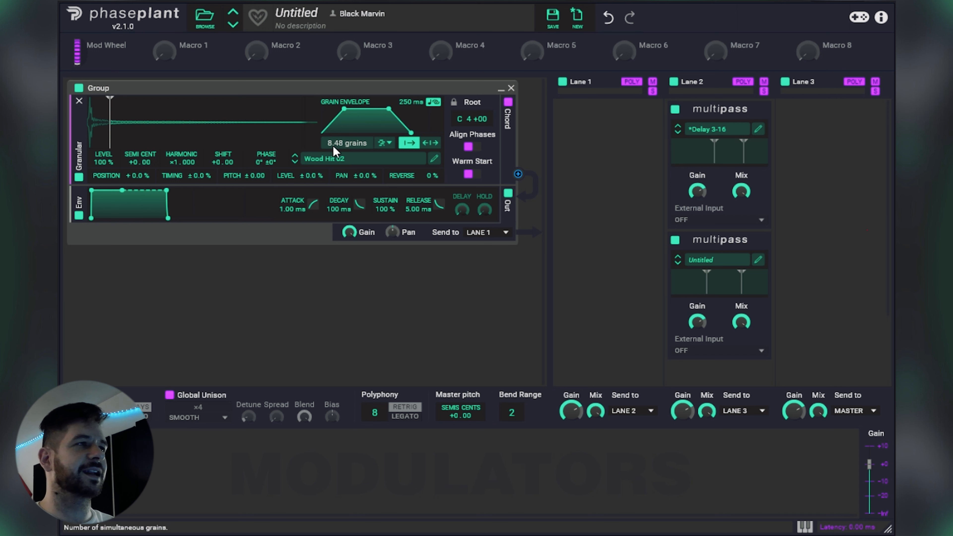
left_click_drag(110, 132, 143, 132)
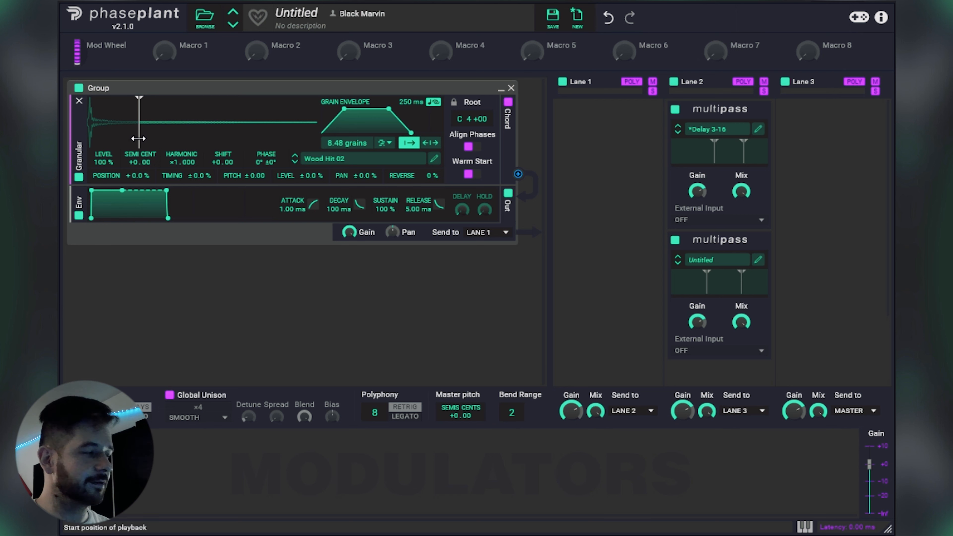
mouse_move(138, 138)
left_mouse_down()
mouse_move(96, 130)
mouse_move(196, 134)
mouse_move(92, 134)
mouse_move(143, 137)
mouse_move(94, 137)
mouse_move(167, 125)
left_mouse_up()
Step: Turn on Align Phases and spawn grains in Sync mode from the very beginning of Wood Hit 02
left_click(472, 153)
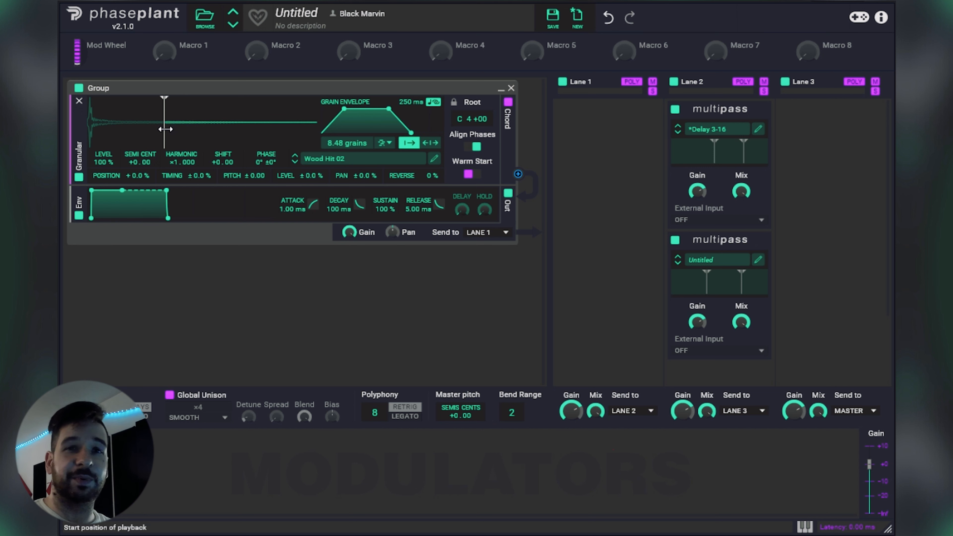
left_click_drag(166, 129, 90, 135)
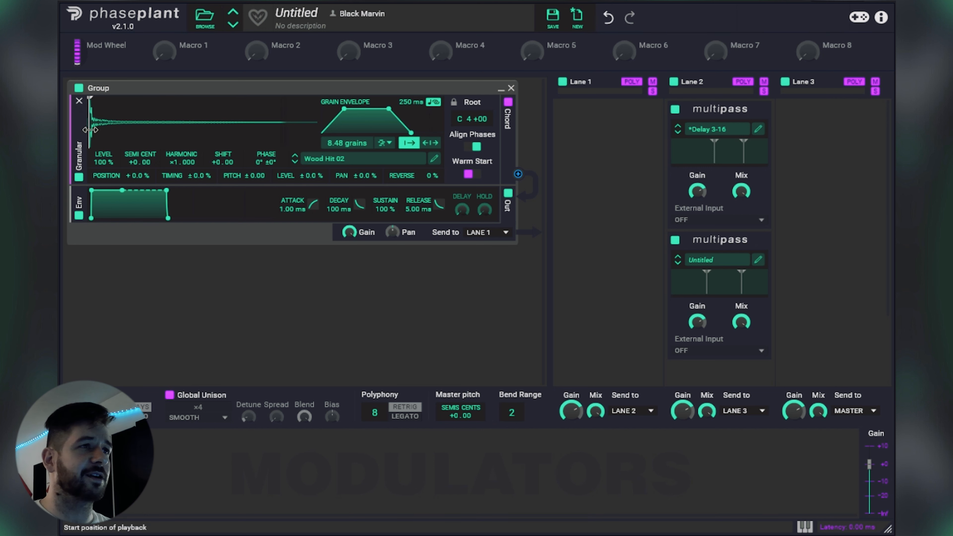
left_click(385, 142)
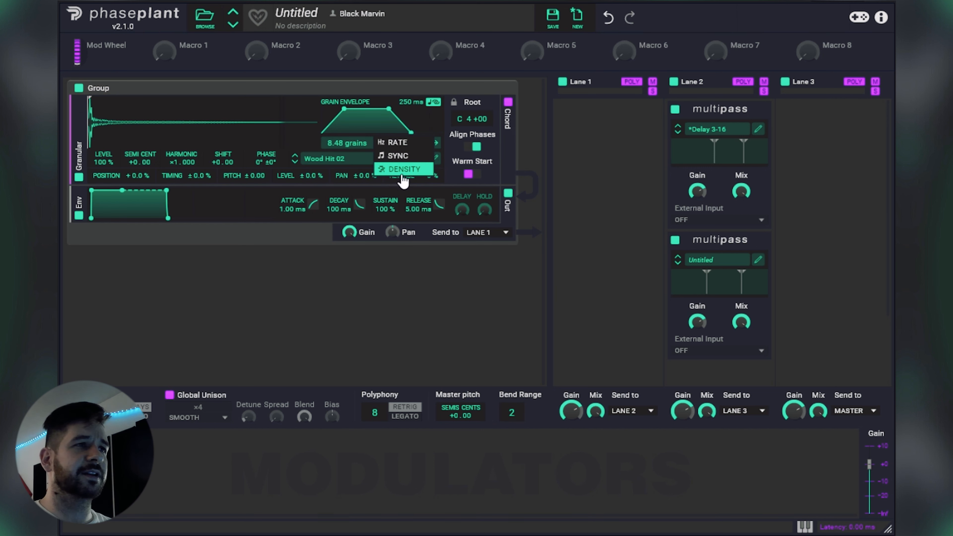
left_click(398, 156)
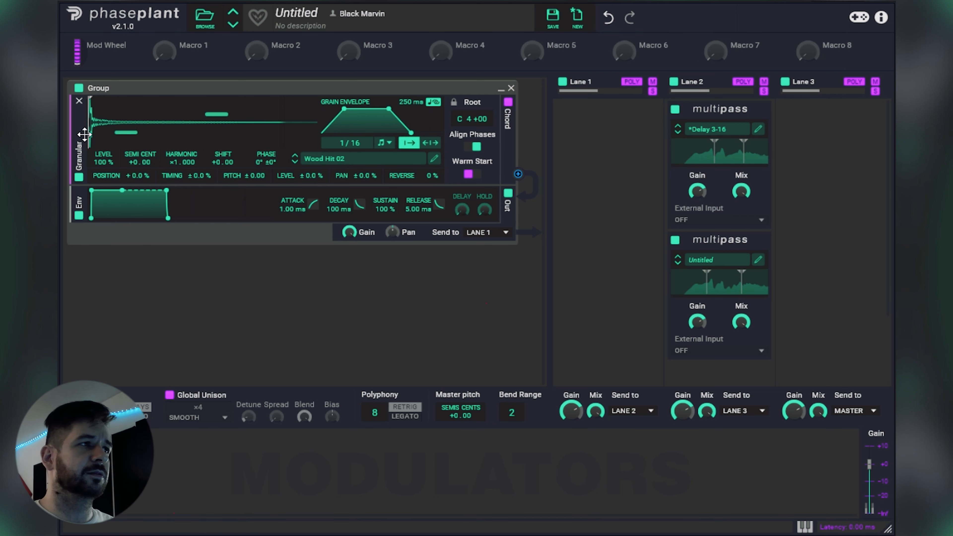
mouse_move(90, 137)
left_mouse_down()
mouse_move(131, 138)
mouse_move(89, 136)
left_mouse_up()
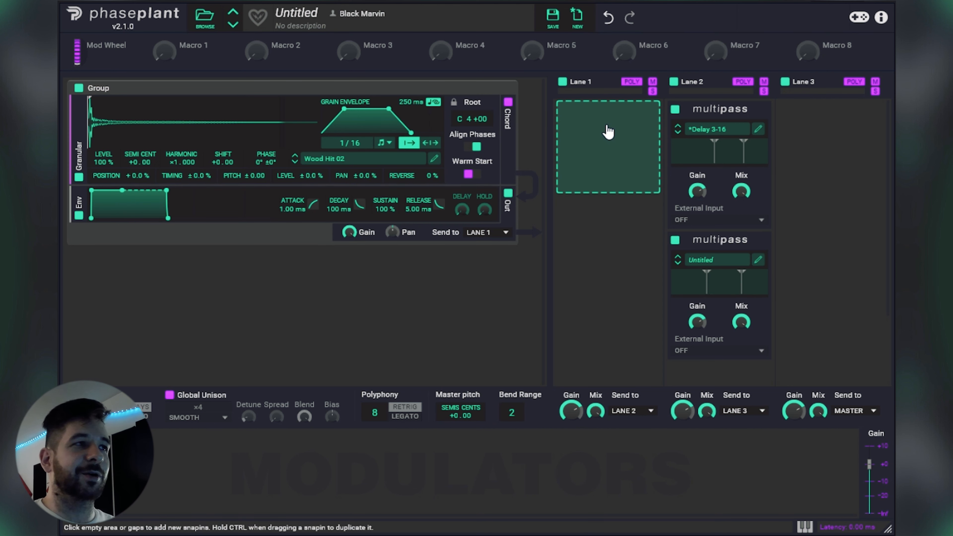
Step: Add a Resonator to Lane 1 with its pitch driven by a new Note modulator, a 6.58 ms decay and a slightly reduced mix
left_click(618, 143)
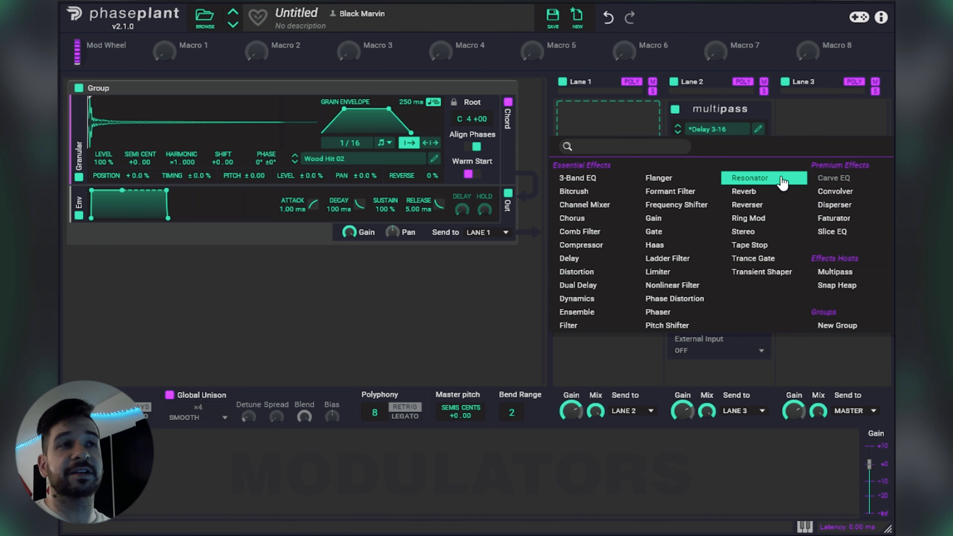
left_click(773, 178)
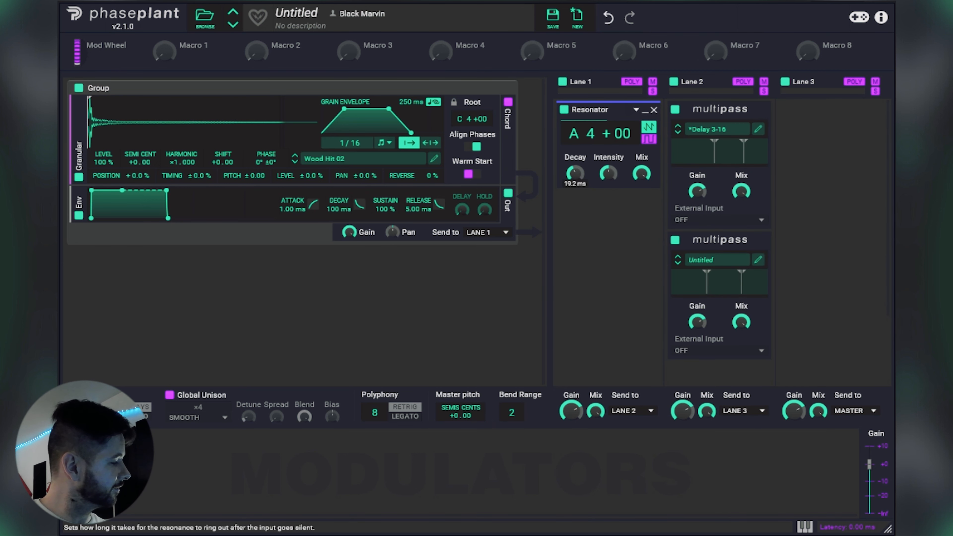
left_click(173, 440)
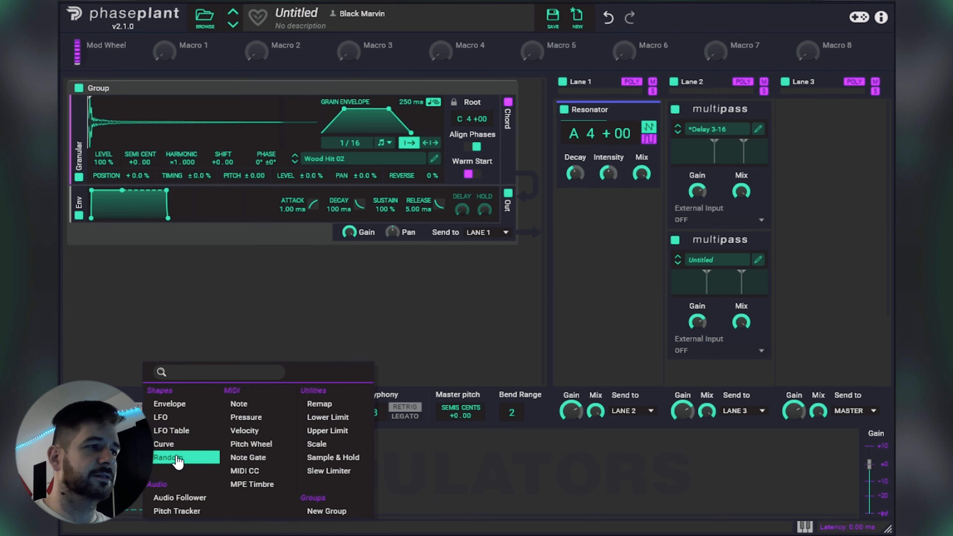
left_click(242, 404)
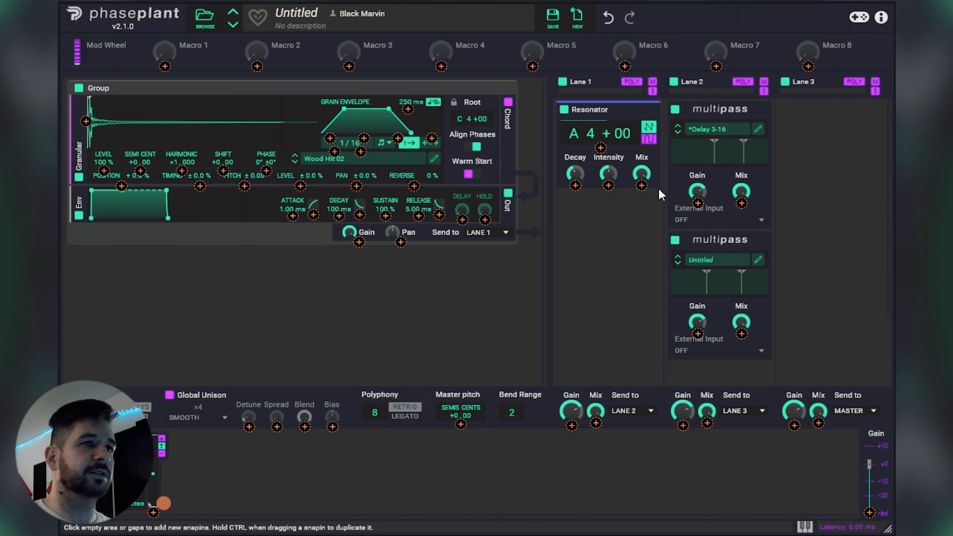
left_click_drag(164, 504, 601, 147)
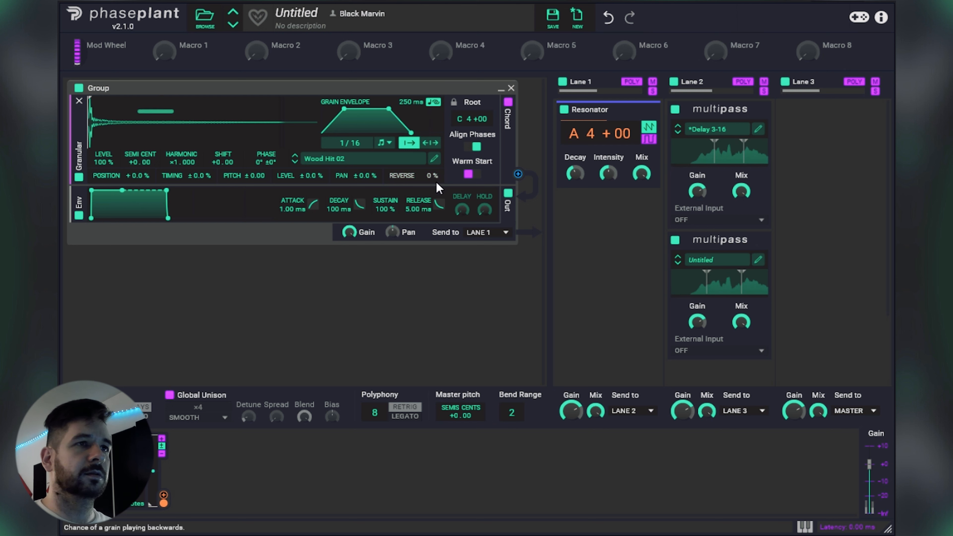
left_click_drag(575, 175, 608, 188)
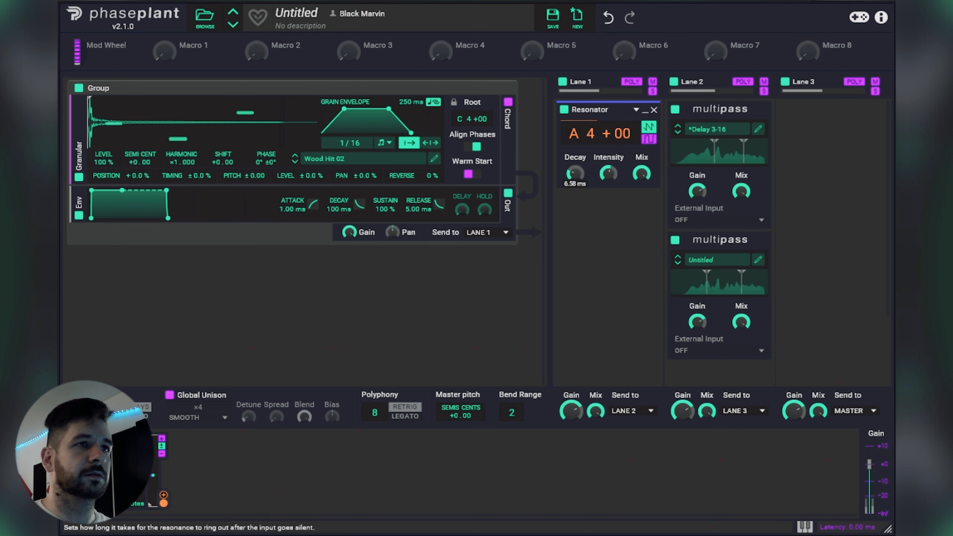
left_click_drag(642, 173, 642, 184)
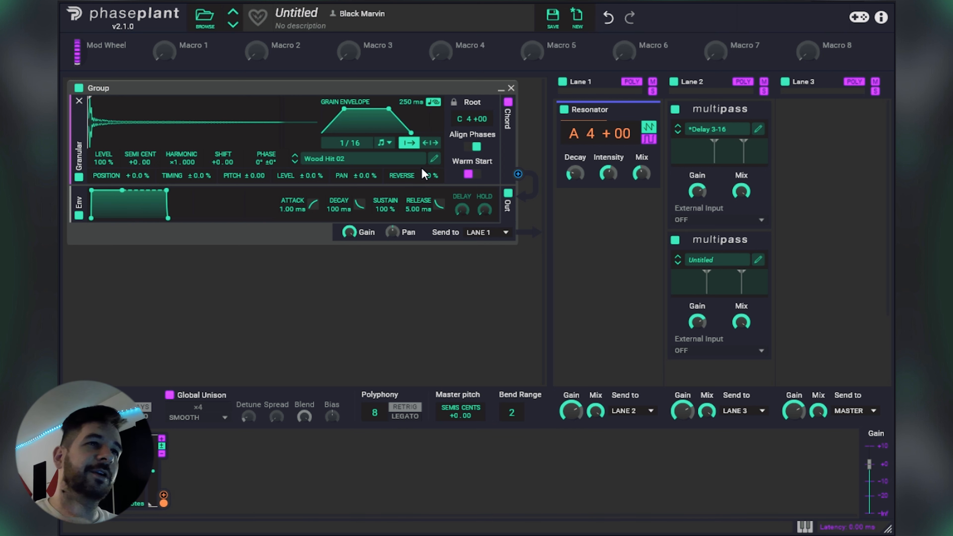
Step: Load Nocturnal Source 07 C from the Nocturnal Sources folder into the Granular generator
left_click(362, 161)
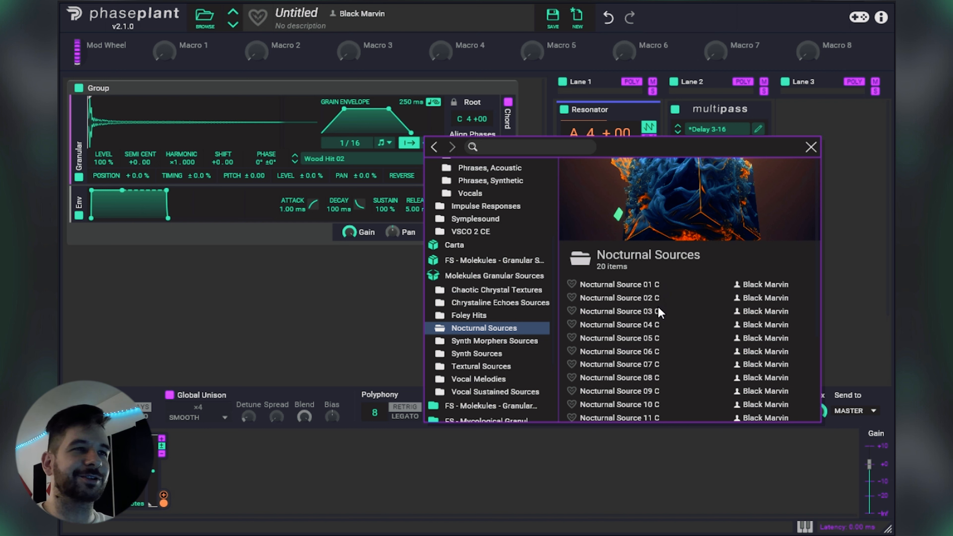
scroll(658, 309, "down", 4)
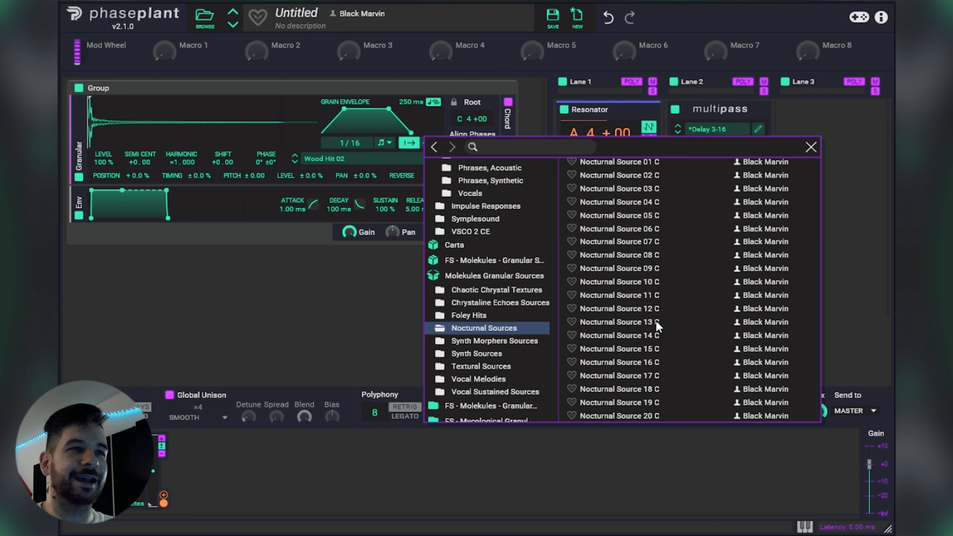
scroll(648, 316, "up", 4)
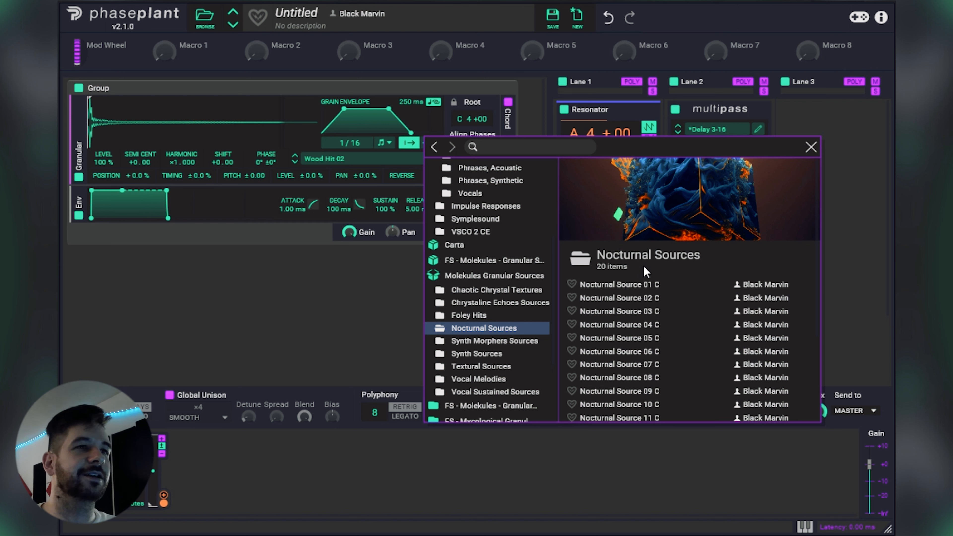
left_click(663, 364)
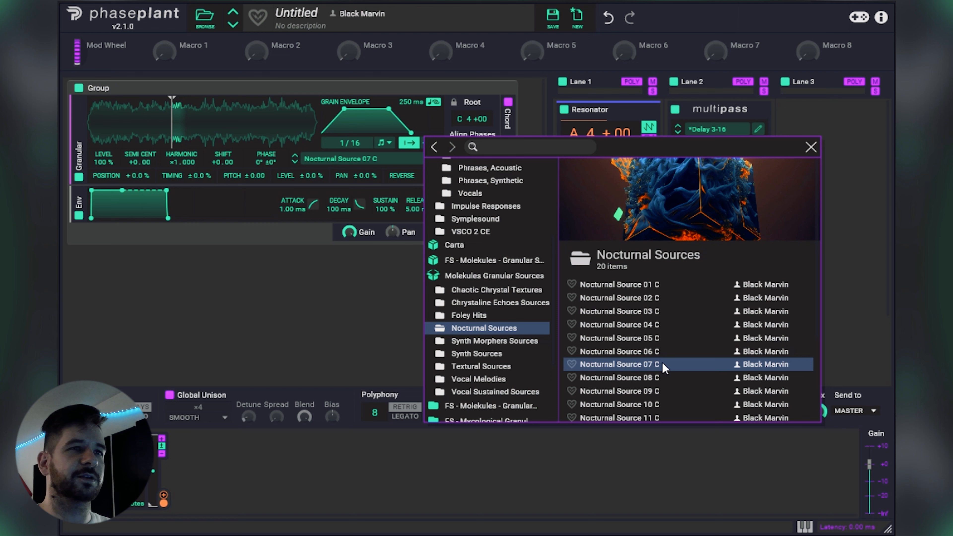
left_click(811, 147)
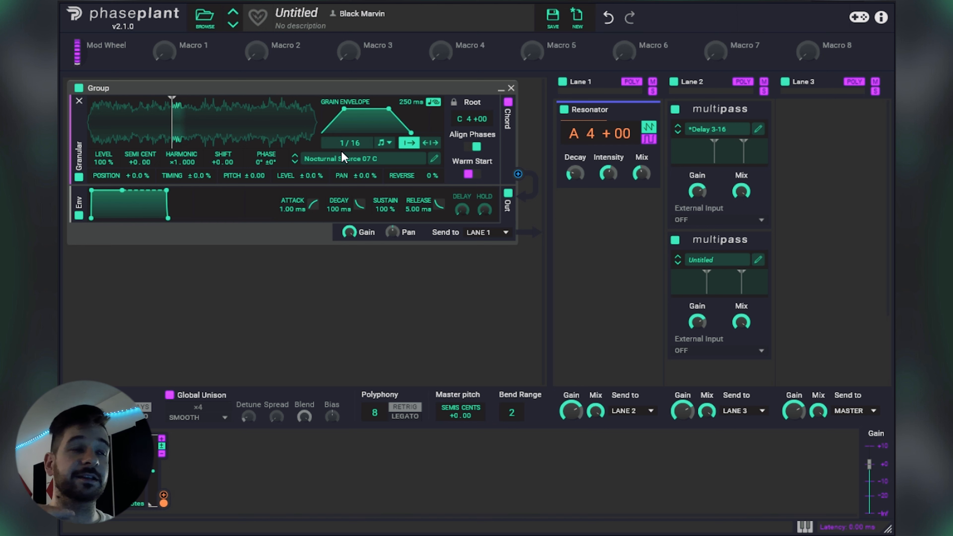
Step: Switch the grain spawn timing to Density and move the start position to about the middle of the sample
left_click(385, 142)
left_click(405, 169)
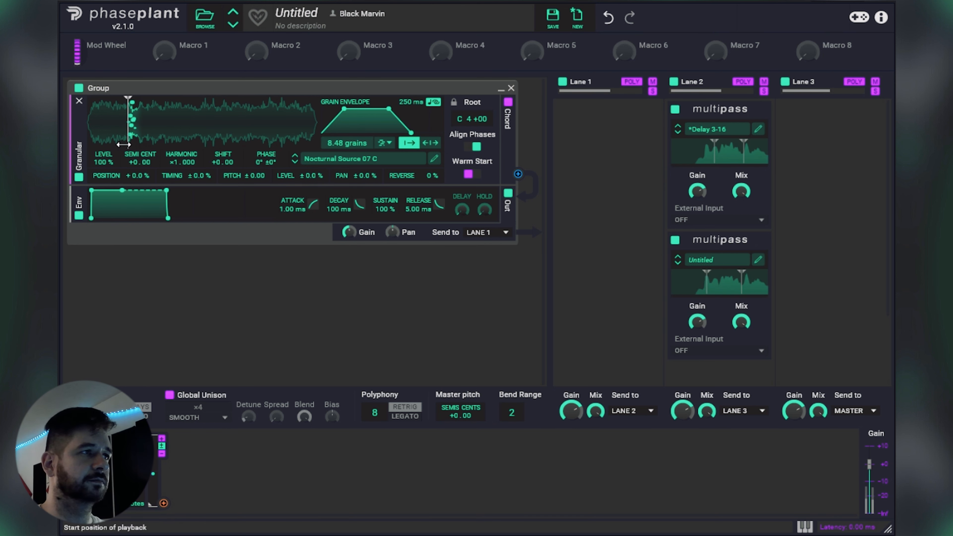
left_click_drag(125, 146, 209, 148)
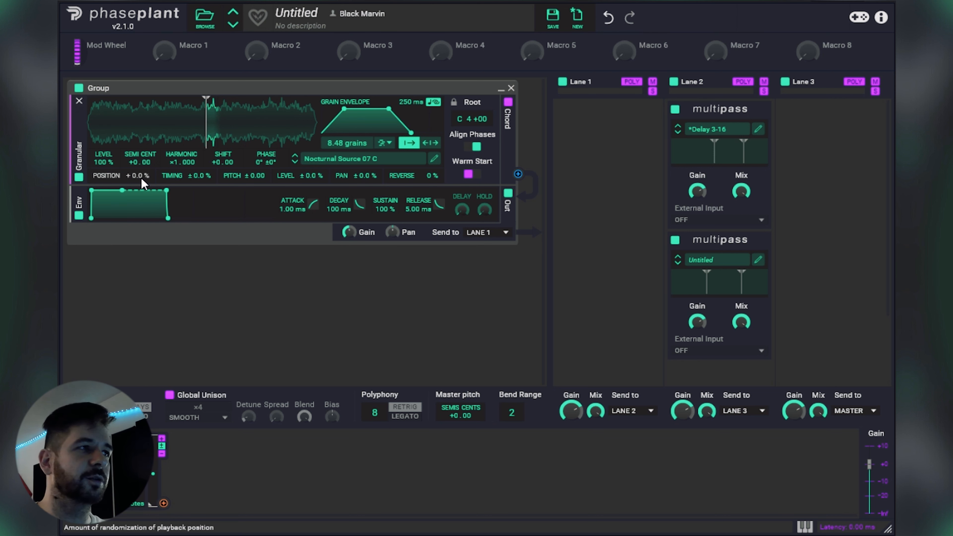
Step: Set the grain position randomness to 31% and timing randomness to 29%, with the start position moved near the sample's beginning
left_click_drag(137, 176, 137, 165)
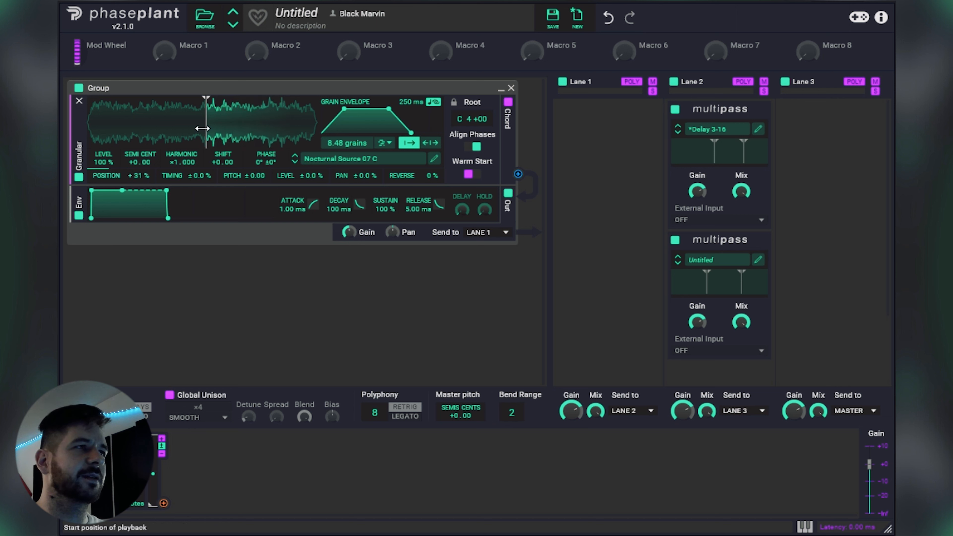
left_click_drag(206, 138, 119, 137)
left_click_drag(199, 176, 199, 173)
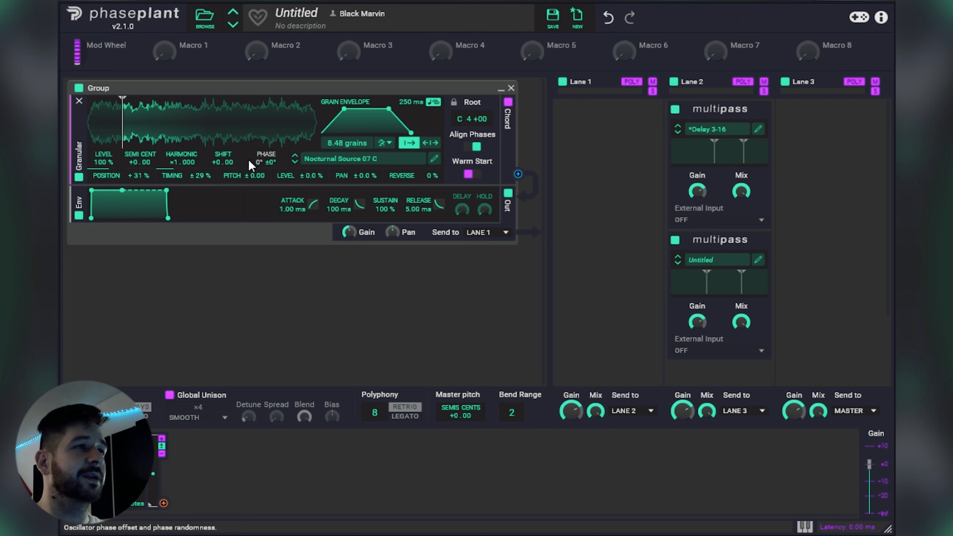
Step: Shape the amplitude envelope with a 2.95 s attack and a 2.49 s release
left_click_drag(293, 209, 328, 221)
left_click_drag(420, 210, 420, 199)
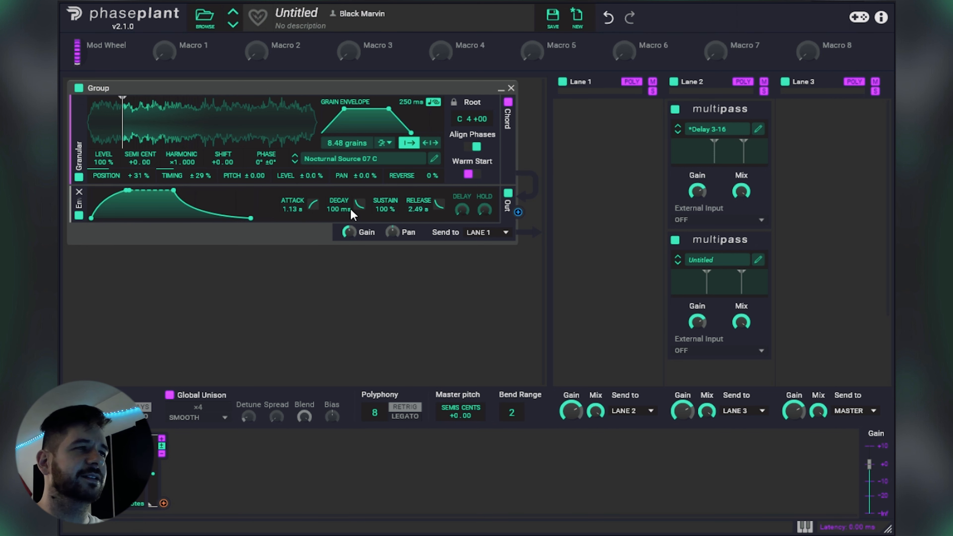
left_click_drag(300, 209, 300, 207)
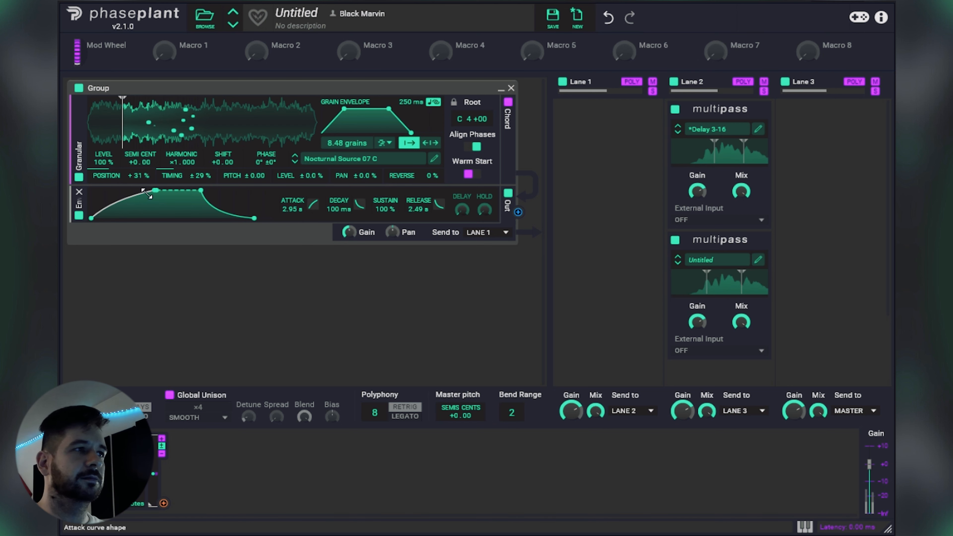
Step: Set timing randomness to 36% and position randomness to 39%, and step to Nocturnal Source 08 C with an earlier start position
left_click_drag(176, 175, 175, 167)
mouse_move(120, 176)
left_mouse_down()
mouse_move(138, 137)
mouse_move(167, 138)
left_mouse_up()
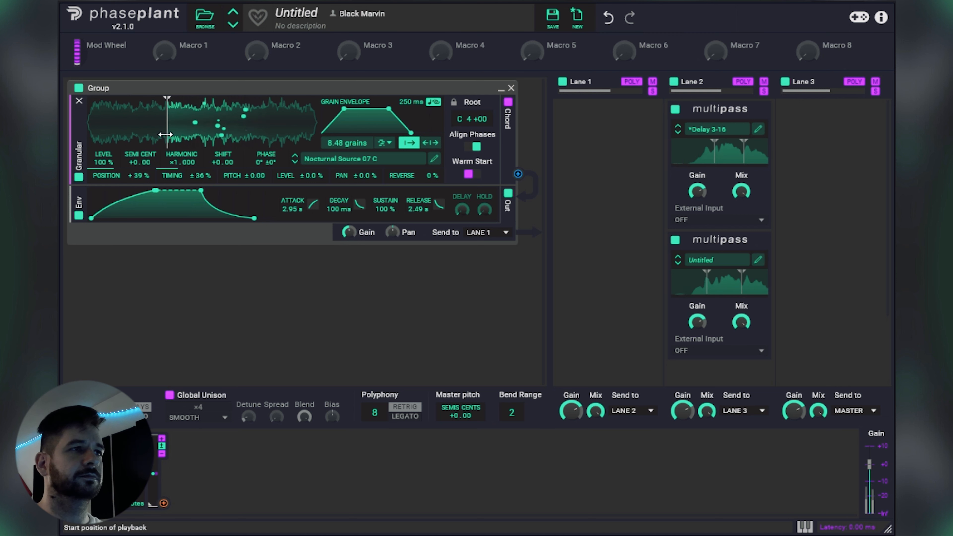
left_click(295, 161)
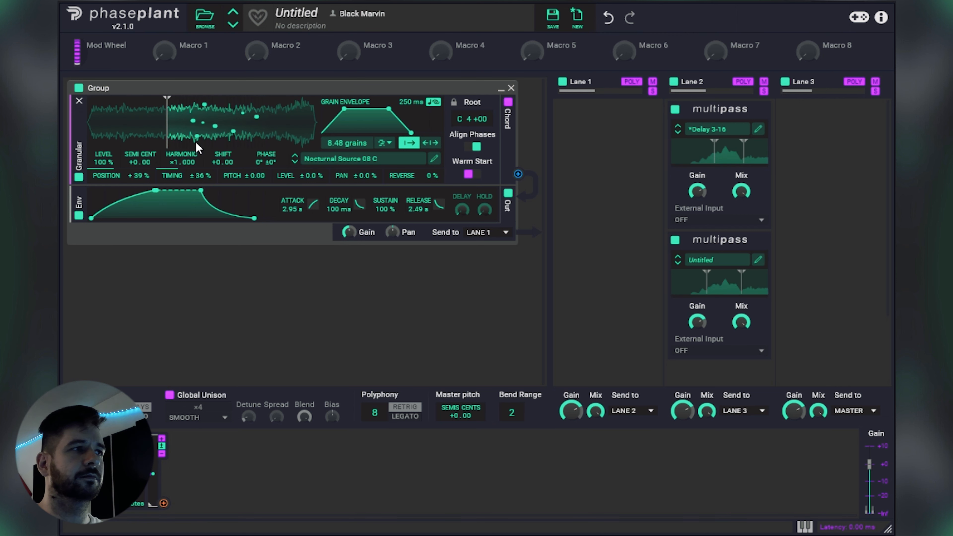
left_click_drag(167, 138, 138, 134)
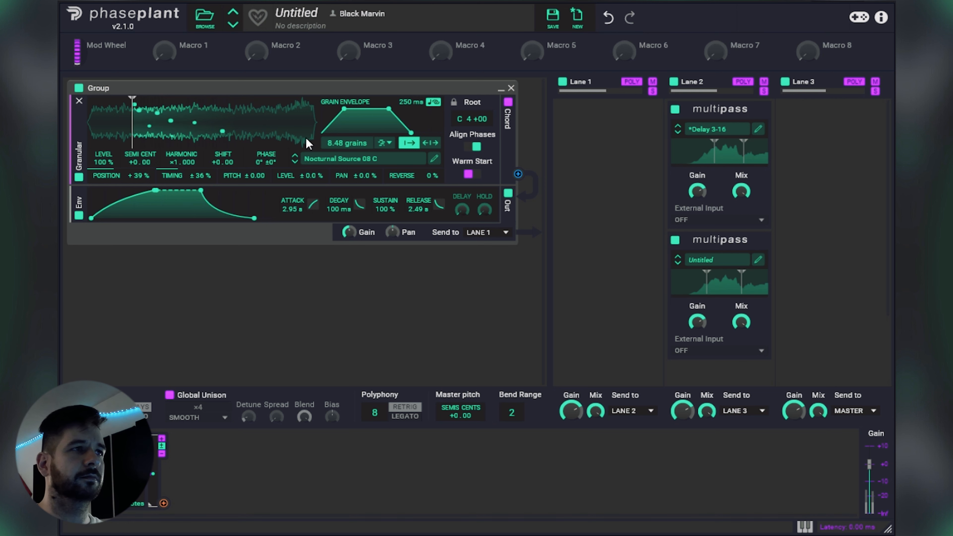
Step: Step through the samples to Nocturnal Source 11 C, trying a grain density of 9.08 grains before settling on 4.73 grains
left_click_drag(330, 143, 330, 137)
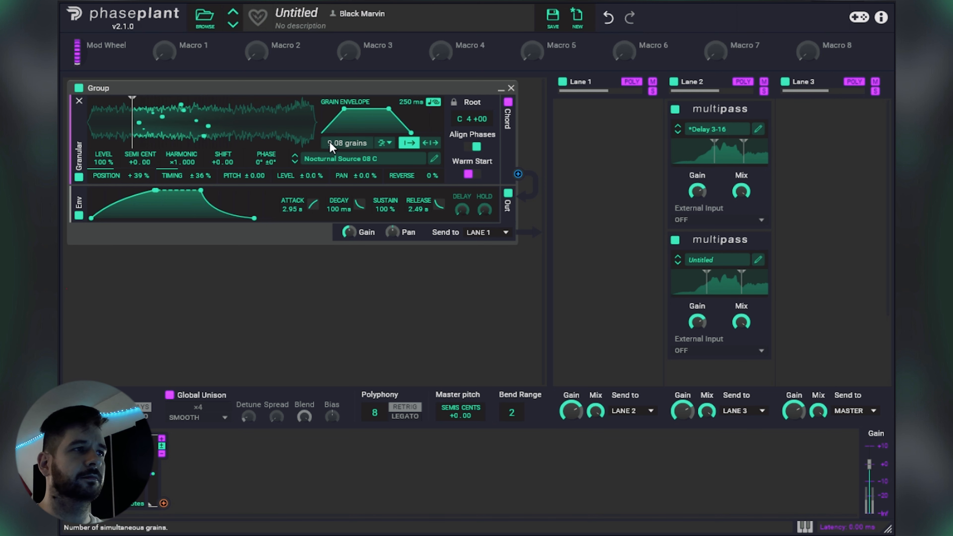
left_click(296, 162)
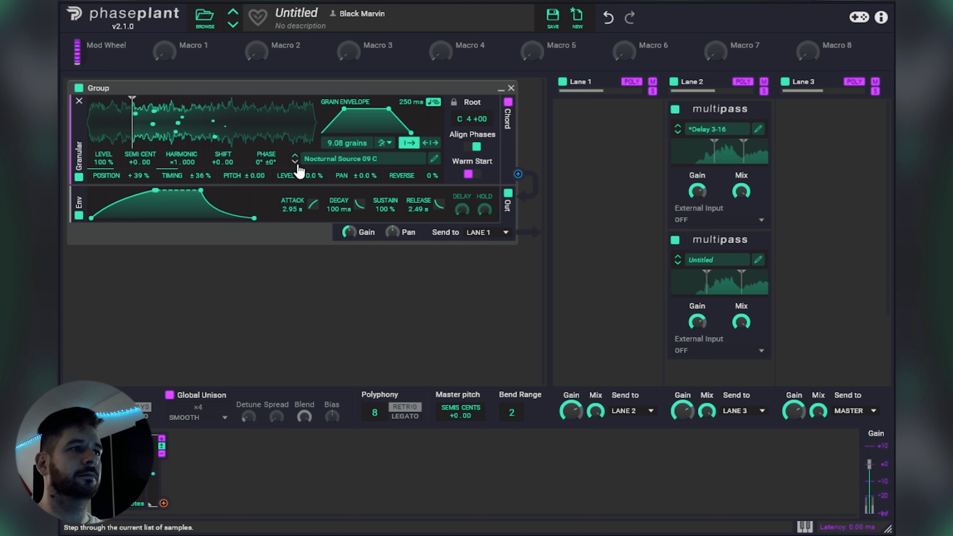
left_click(295, 162)
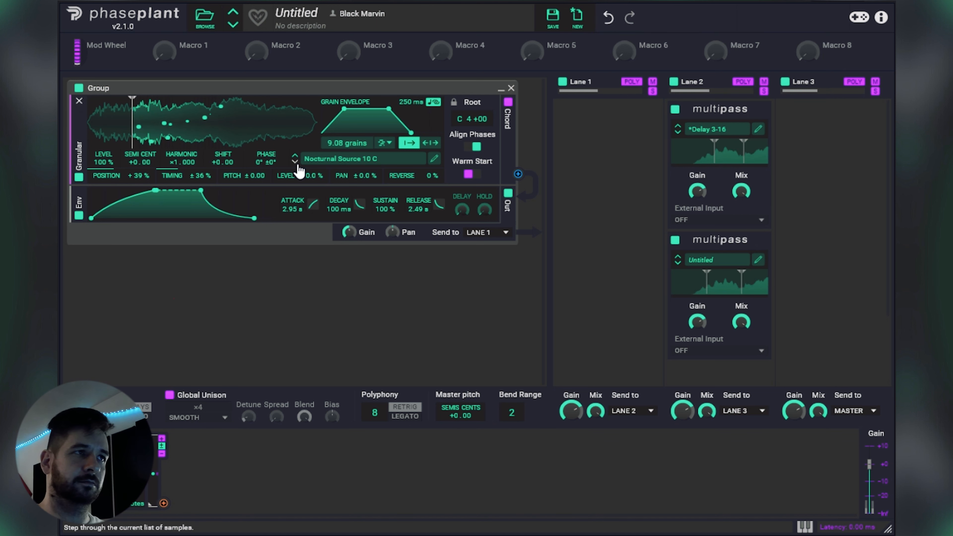
left_click_drag(331, 143, 332, 163)
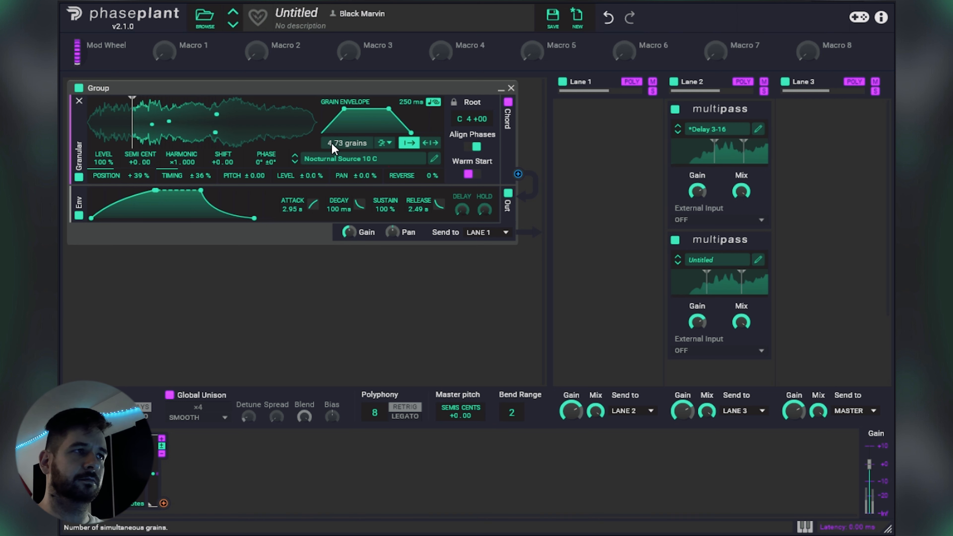
left_click(294, 163)
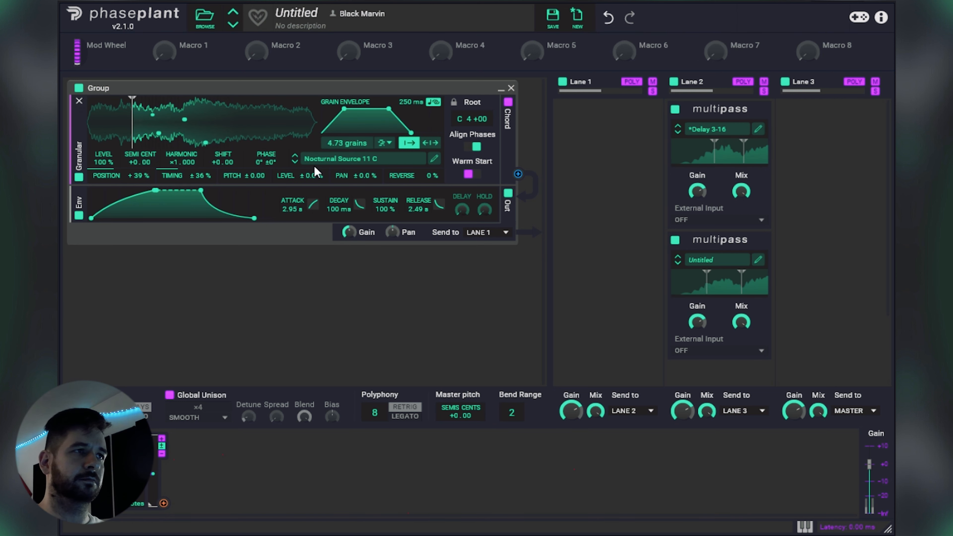
Step: Set position randomness to 29% and timing randomness to 19%, move the start position closer to the beginning, and step to Nocturnal Source 13 C
mouse_move(135, 133)
left_mouse_down()
mouse_move(198, 132)
mouse_move(138, 131)
left_mouse_up()
left_click_drag(137, 175, 138, 185)
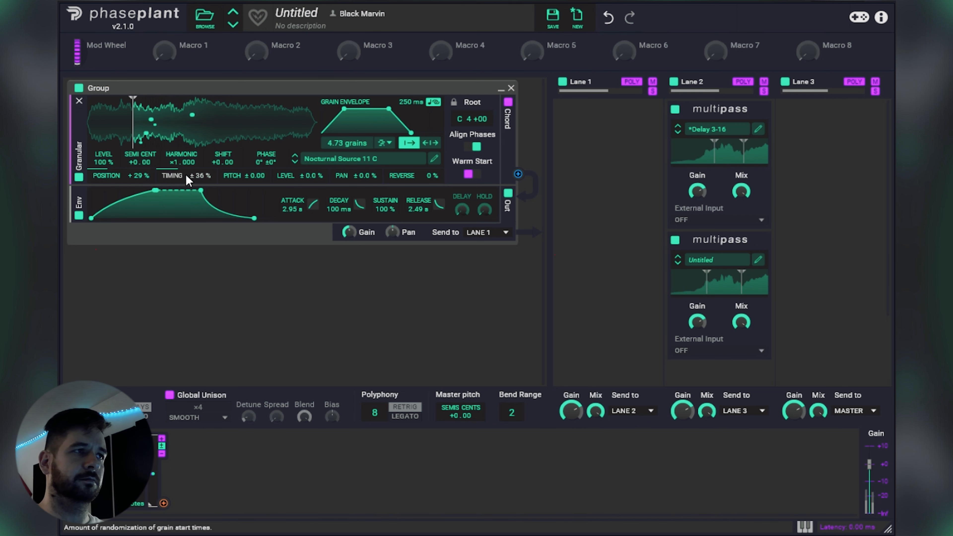
left_click(295, 164)
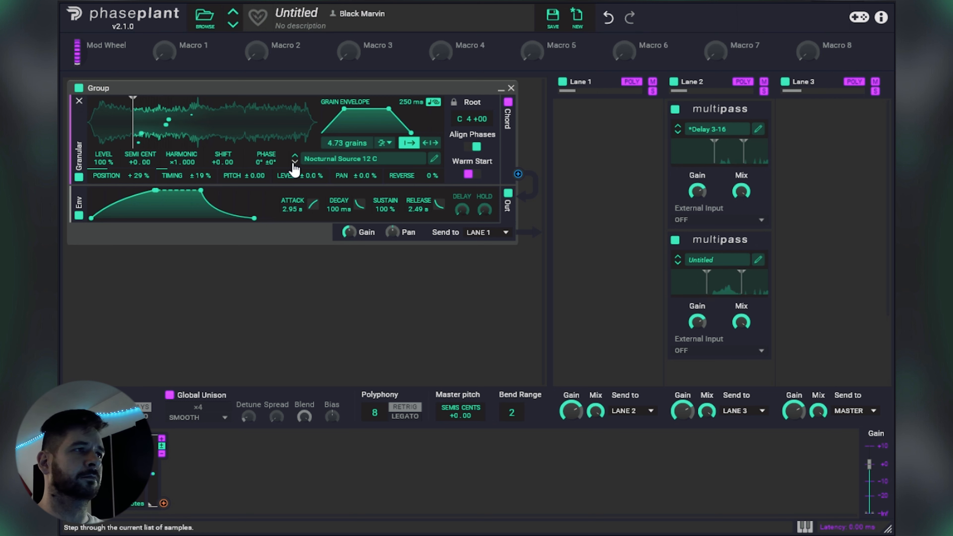
left_click_drag(133, 133, 127, 134)
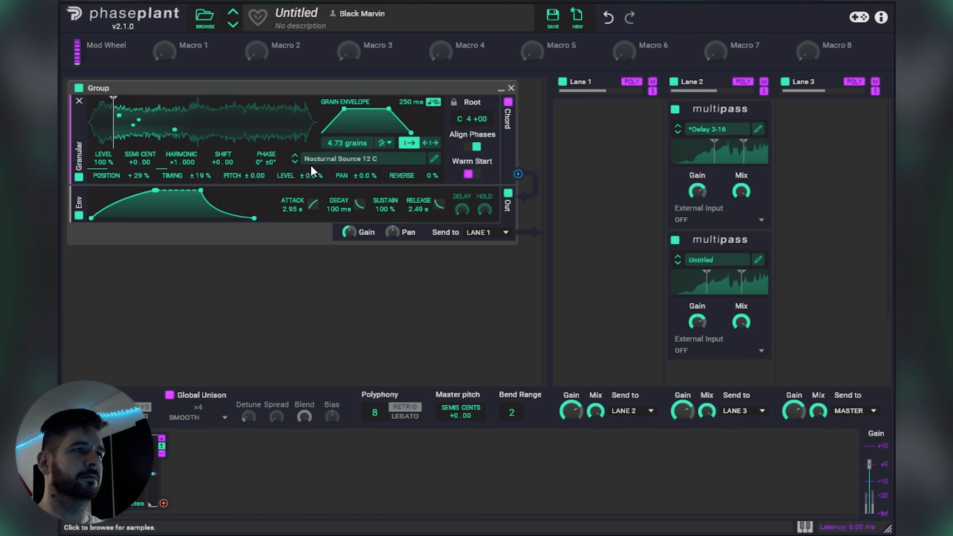
left_click(294, 164)
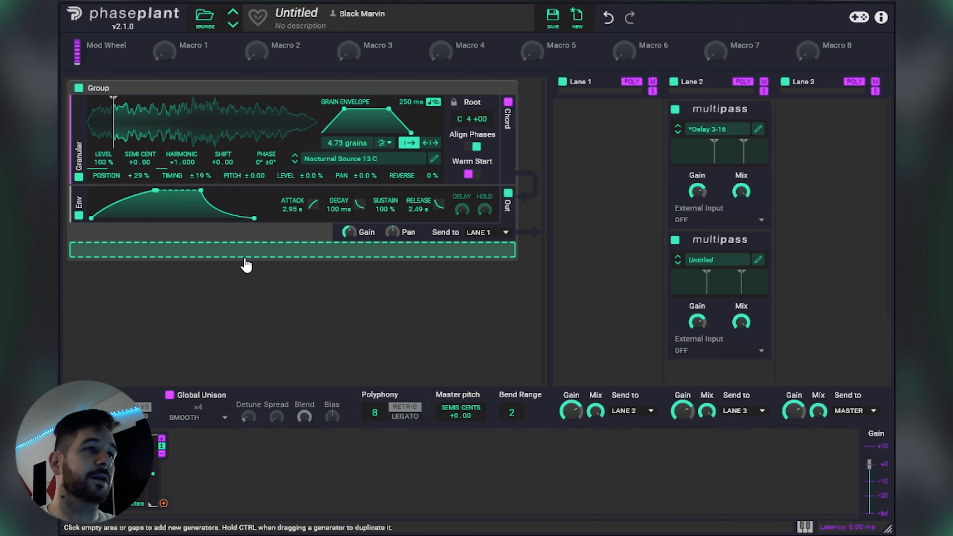
Step: Add a high-pass Filter between the Granular generator and the envelope, and adjust its cutoff
left_click(244, 260)
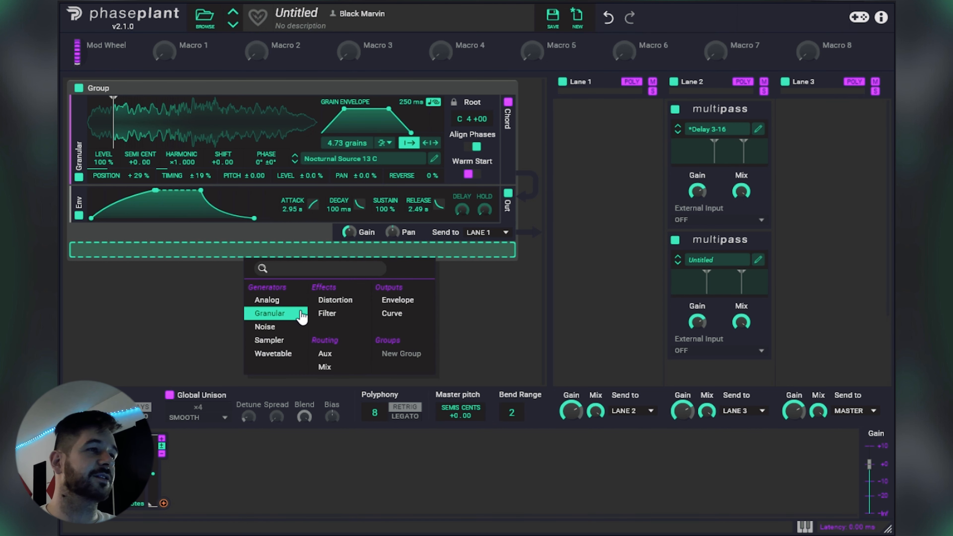
left_click(328, 316)
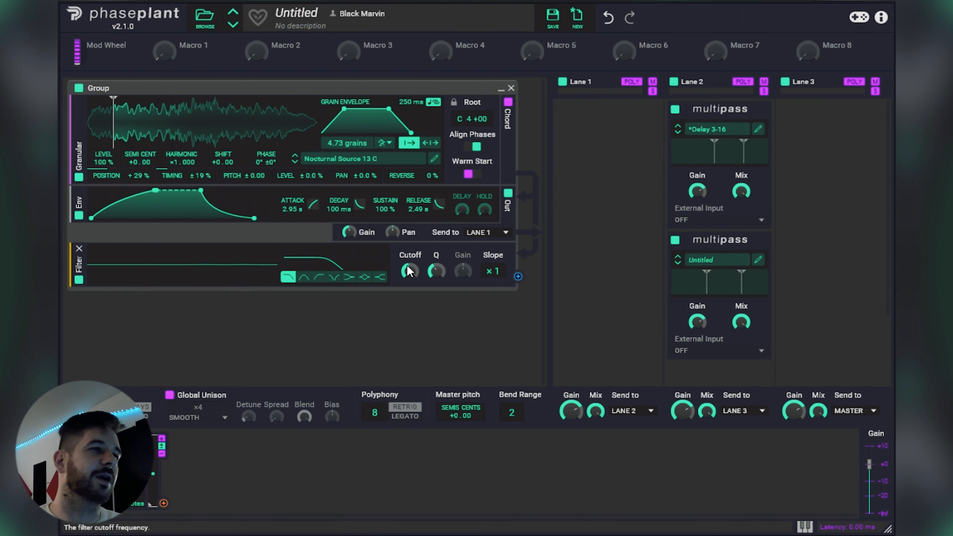
left_click(319, 277)
left_click_drag(83, 268, 83, 208)
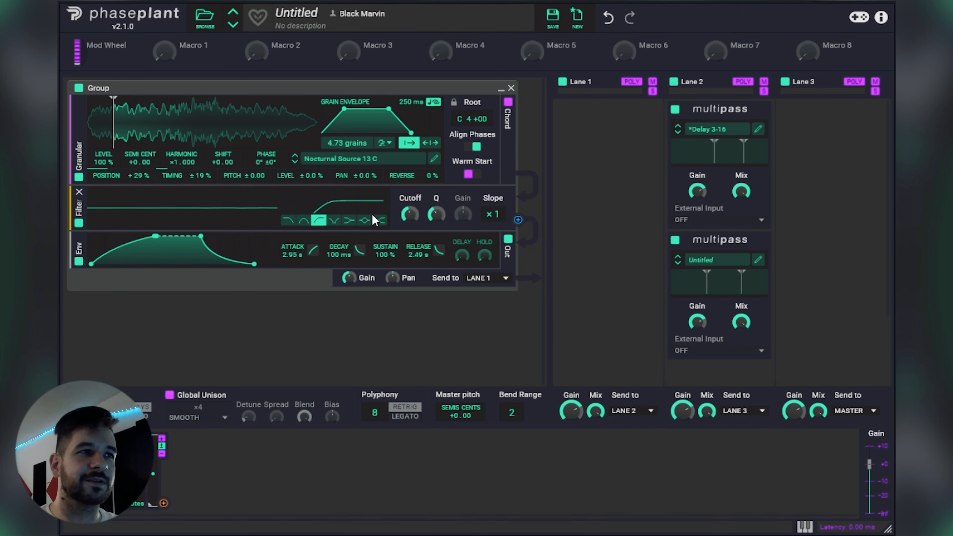
left_click_drag(409, 207, 409, 229)
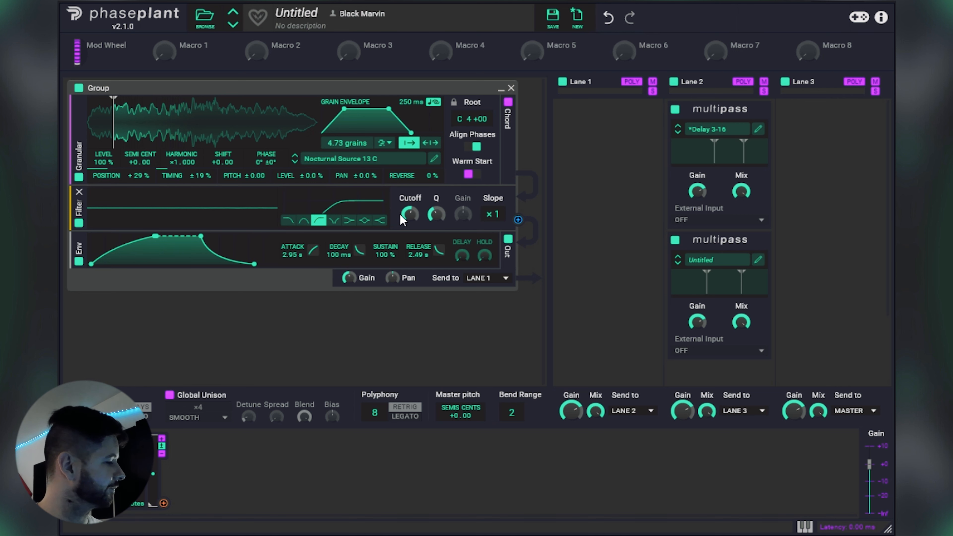
mouse_move(401, 218)
left_mouse_down()
mouse_move(402, 231)
mouse_move(408, 220)
left_mouse_up()
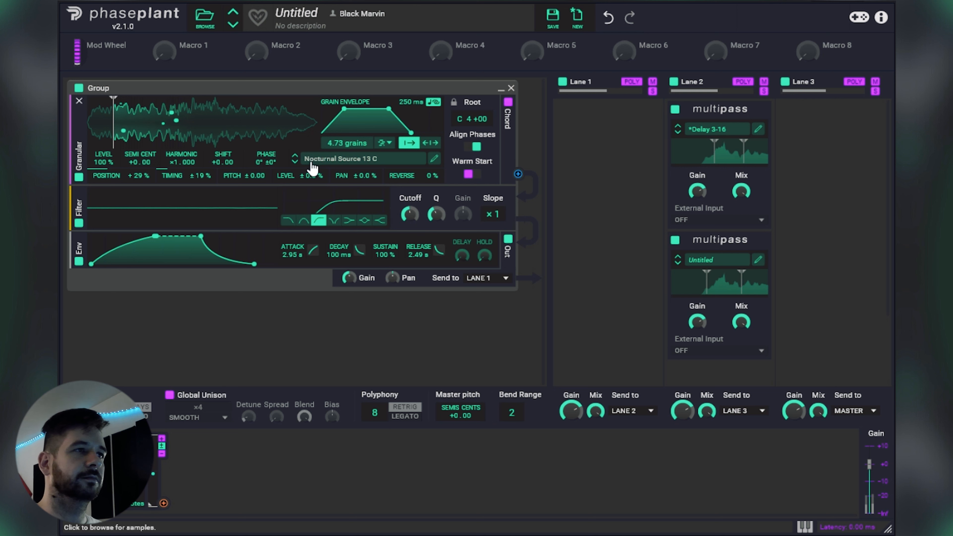
Step: Step through the samples to Nocturnal Source 16 C and switch the filter to low-pass
left_click(295, 162)
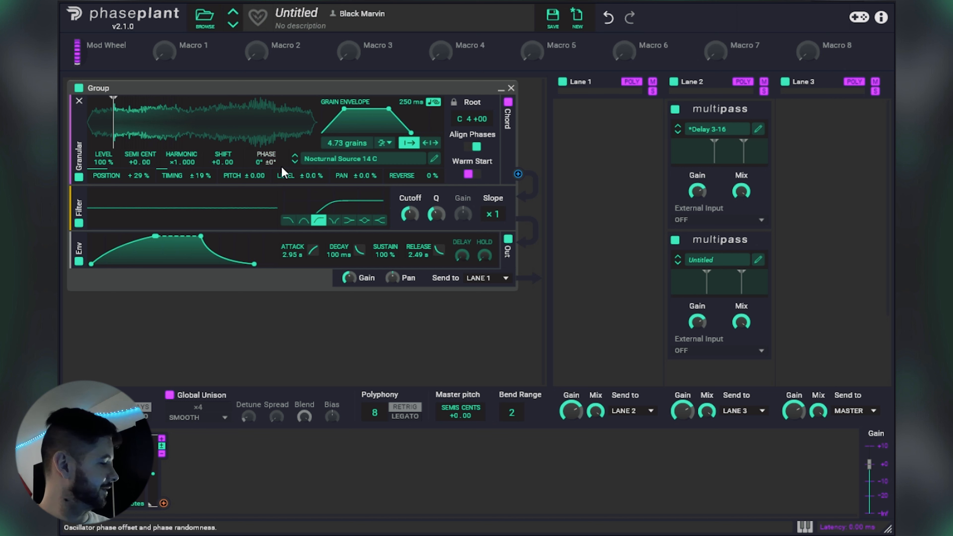
left_click(295, 161)
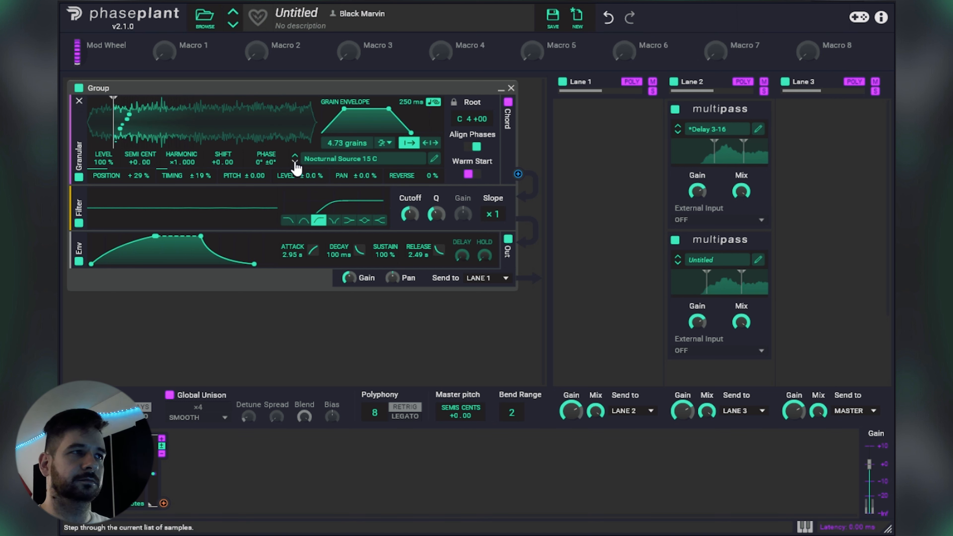
left_click(295, 162)
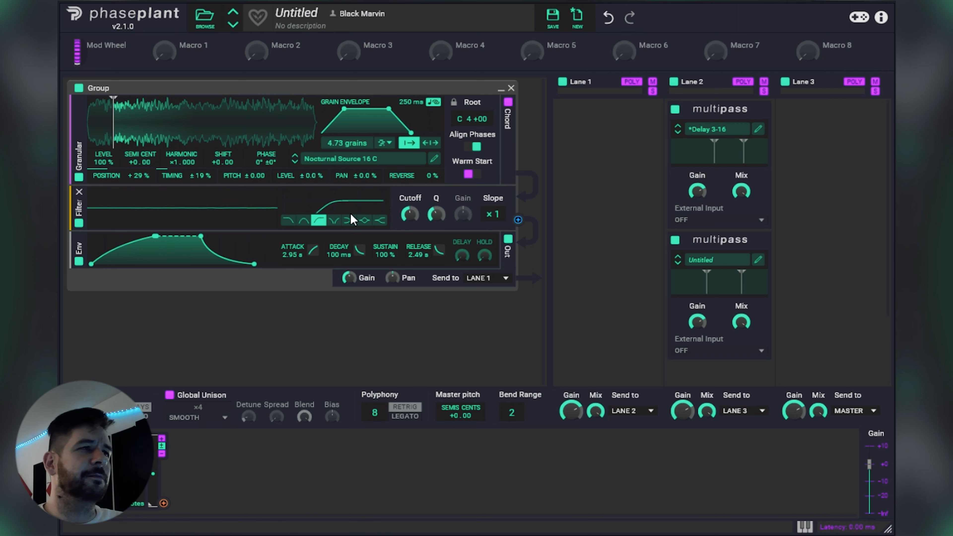
left_click(288, 221)
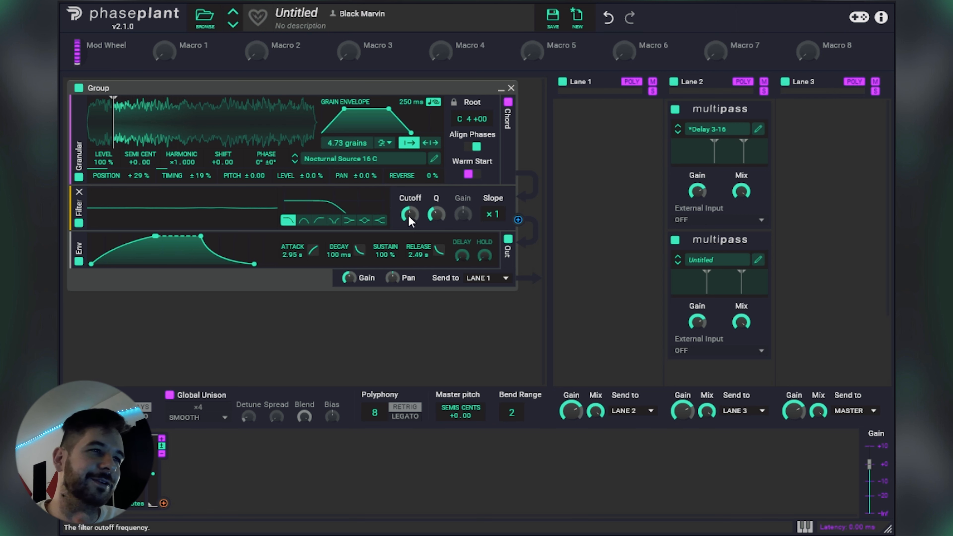
Step: Load Nocturnal Source 17 C from the Nocturnal Sources folder, and advance to Nocturnal Source 18 C
left_click(343, 158)
scroll(634, 355, "down", 3)
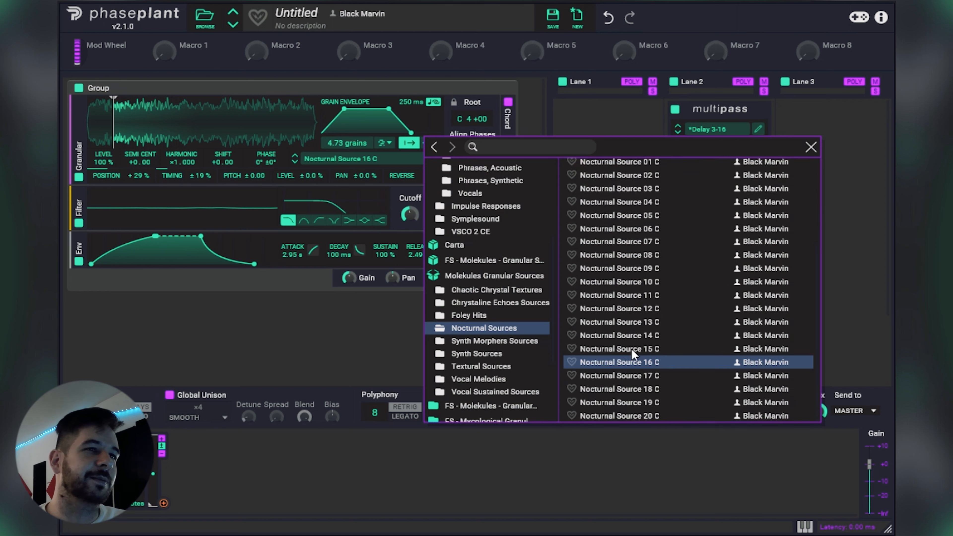
left_click(644, 378)
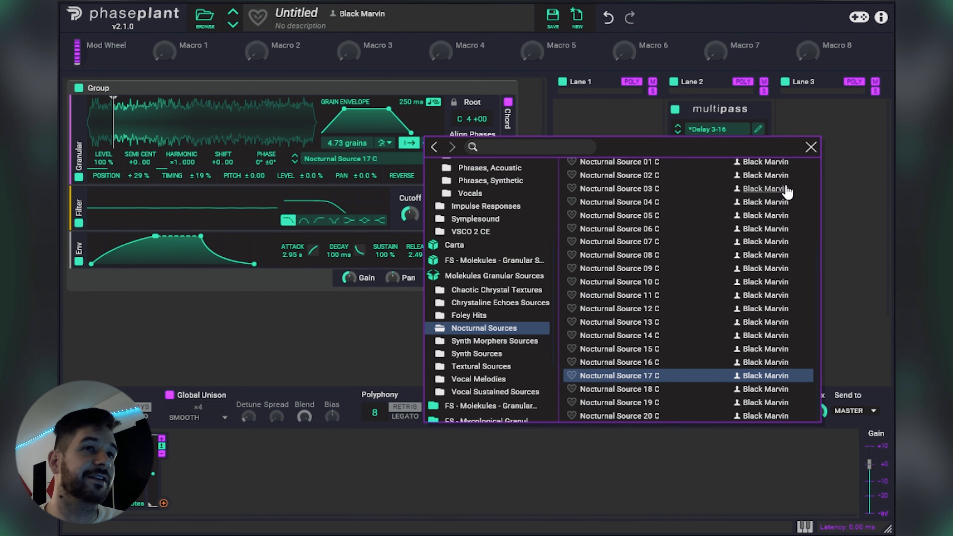
left_click(811, 147)
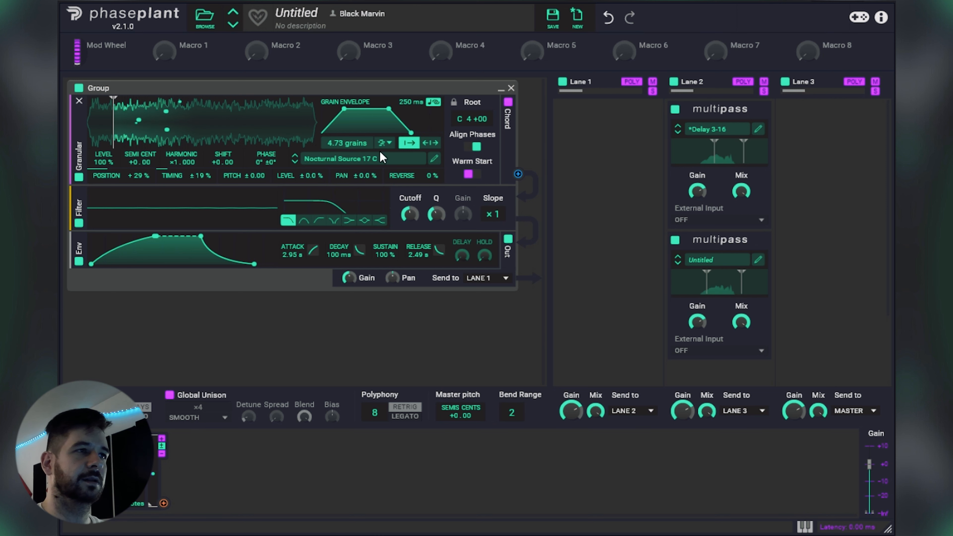
left_click(295, 163)
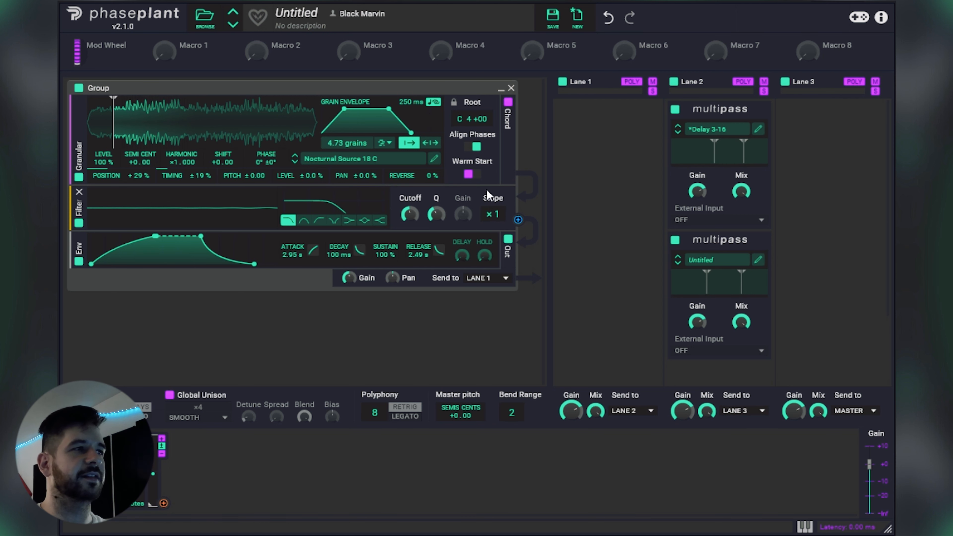
Step: Duplicate the filter above the envelope and make the copy a low shelf with boosted gain and a higher Q
left_click_drag(77, 209, 80, 264)
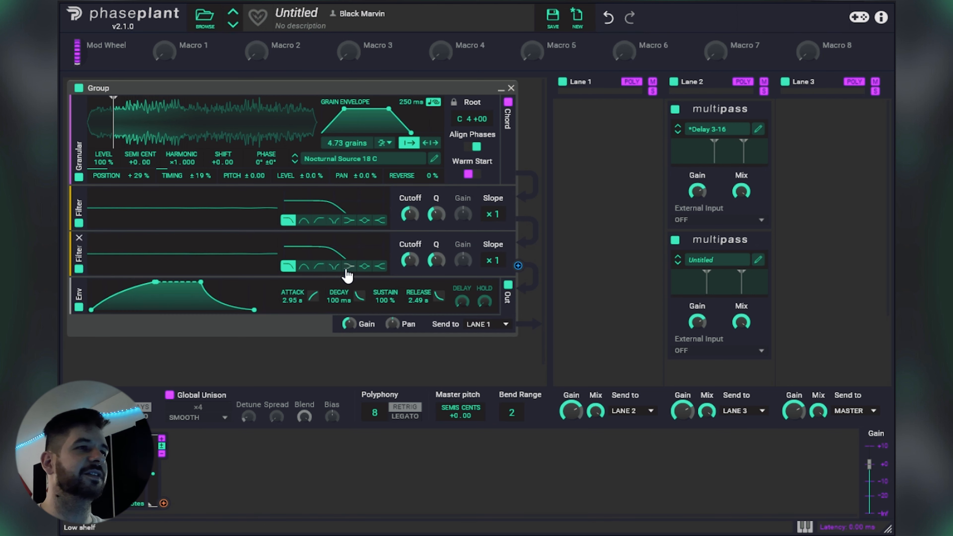
left_click(347, 267)
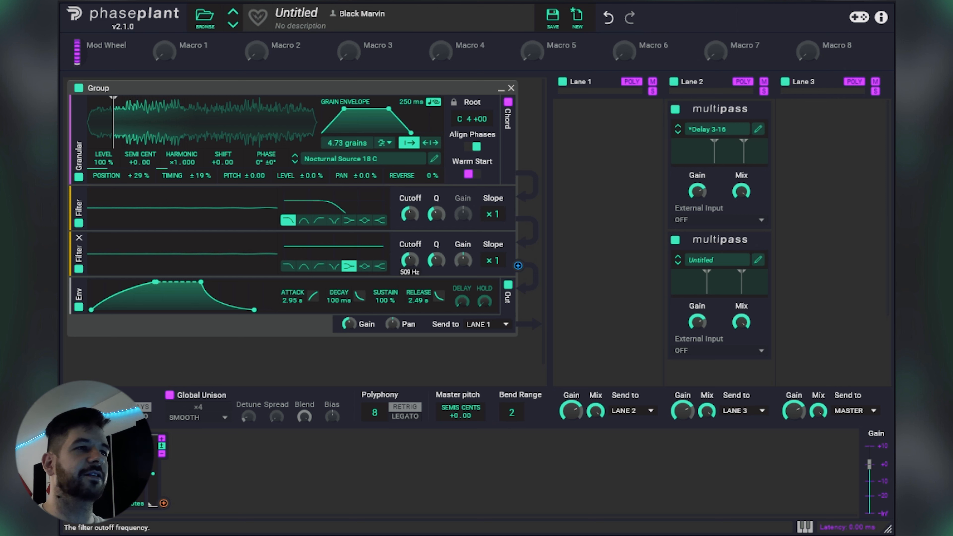
left_click_drag(463, 259, 464, 246)
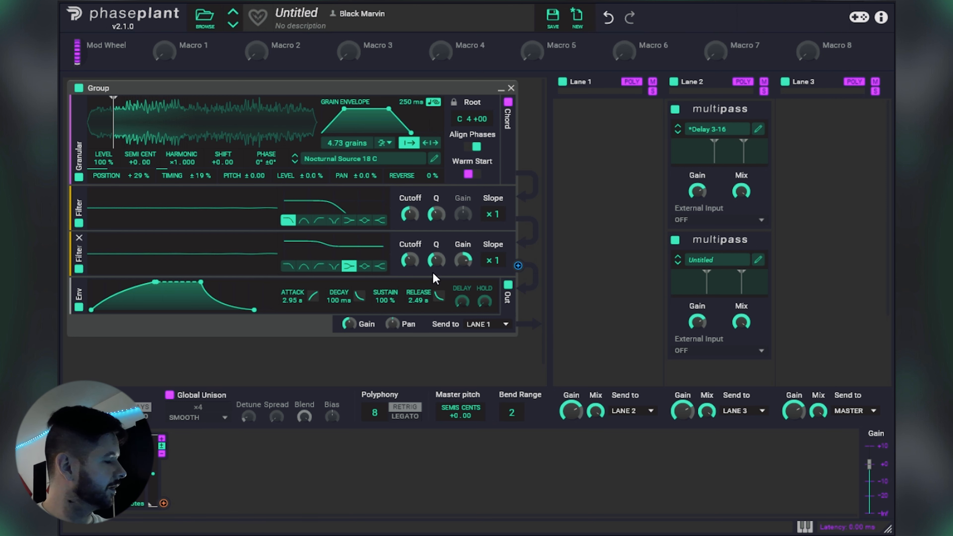
left_click_drag(437, 260, 463, 255)
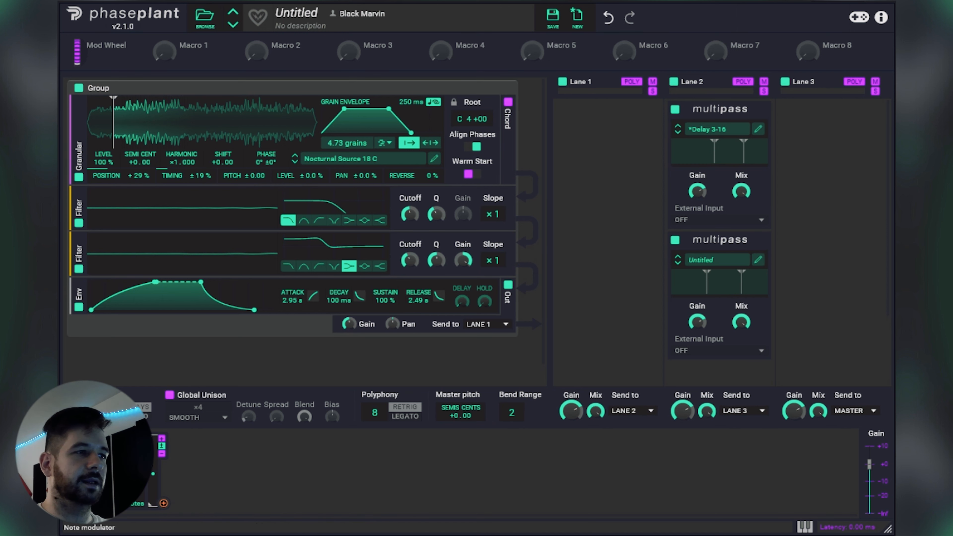
Step: Add an LFO modulator and load the Black Marvin Seq1 shape from the User presets
left_click(271, 459)
left_click(285, 417)
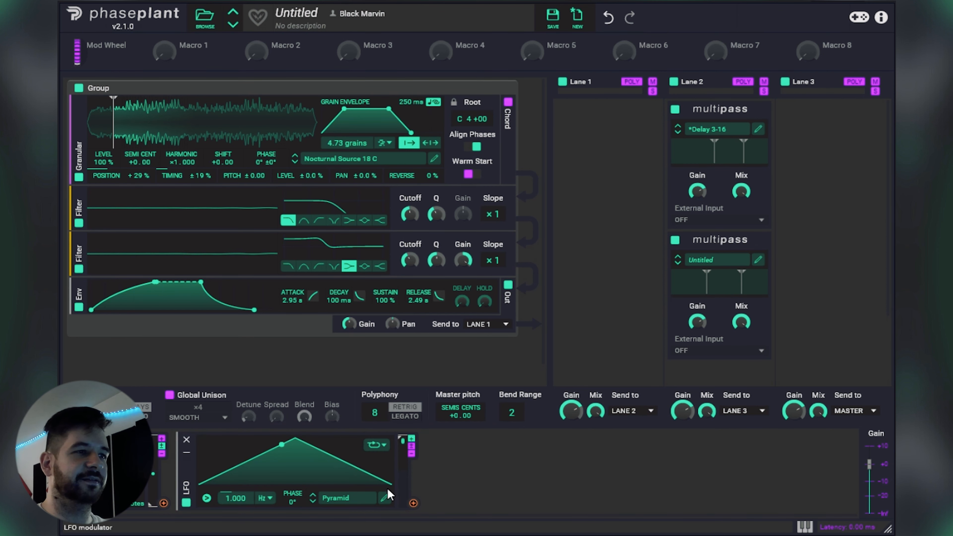
left_click(371, 490)
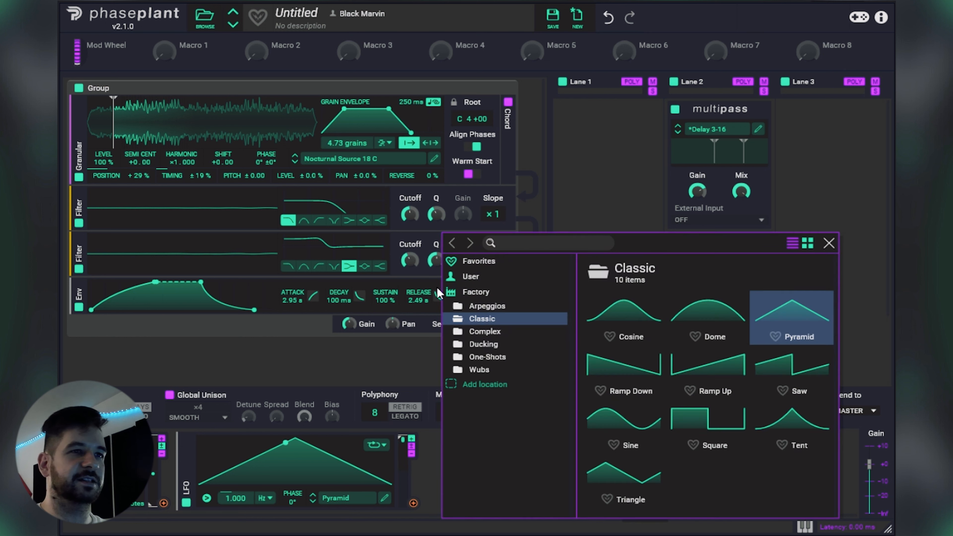
left_click(481, 274)
left_click(631, 363)
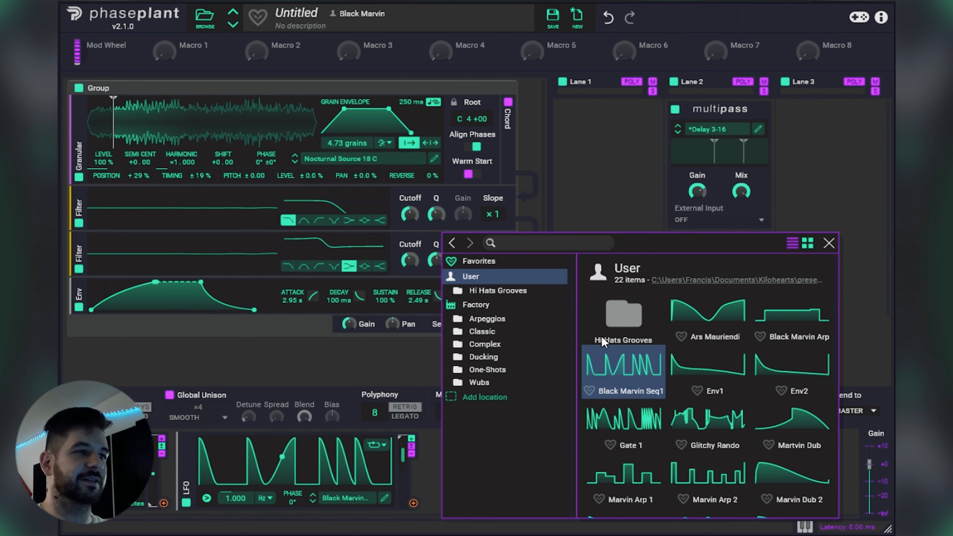
left_click(829, 245)
Step: Modulate the low-pass filter's cutoff with the LFO at +35.8% and sync the LFO rate to 16/16
left_click_drag(414, 504, 417, 217)
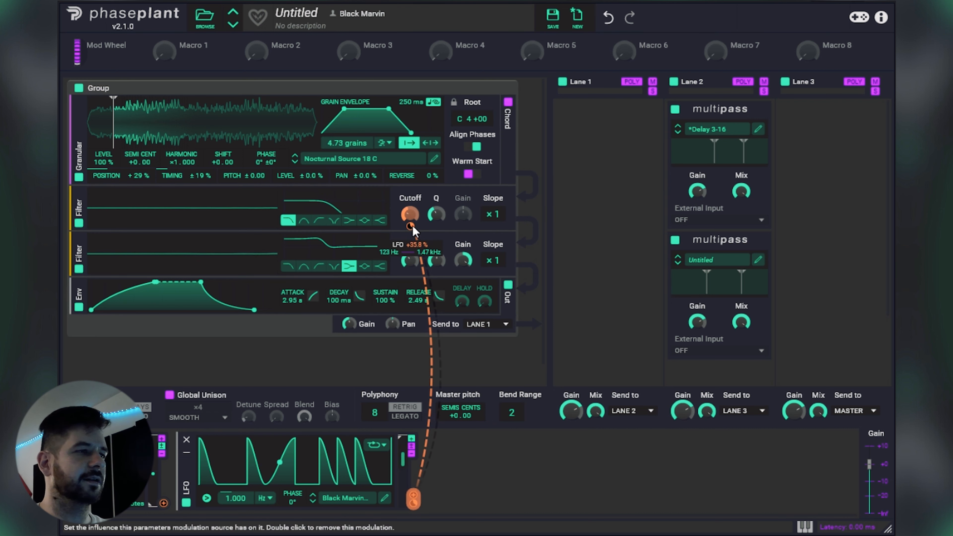
left_click(266, 498)
left_click(258, 507)
left_click_drag(237, 498, 237, 461)
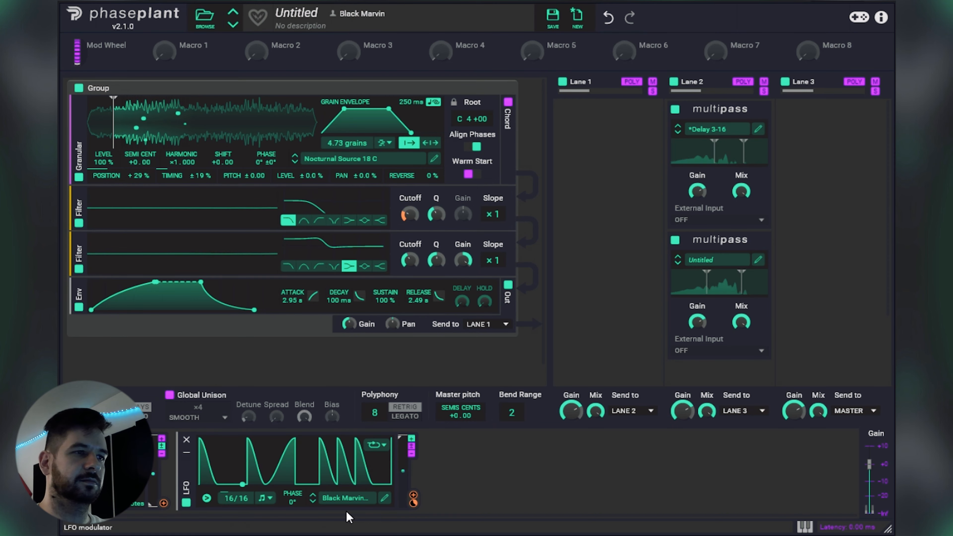
Step: Edit the LFO curve into a custom shape with its fast decays clustered at the start
left_click(385, 499)
left_click_drag(429, 106, 380, 95)
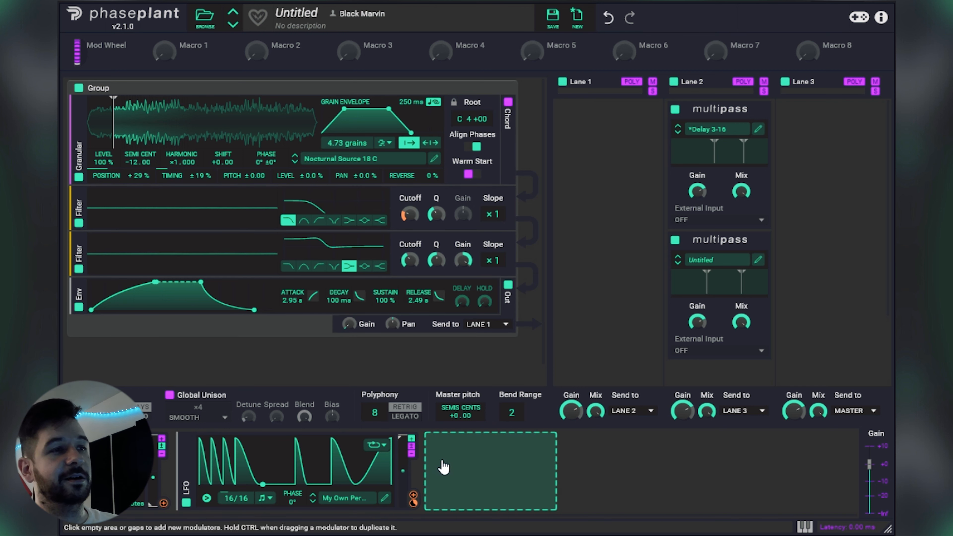
Step: Modulate the envelope output's gain with the same LFO and slightly raise the gain control
left_click_drag(414, 502, 350, 325)
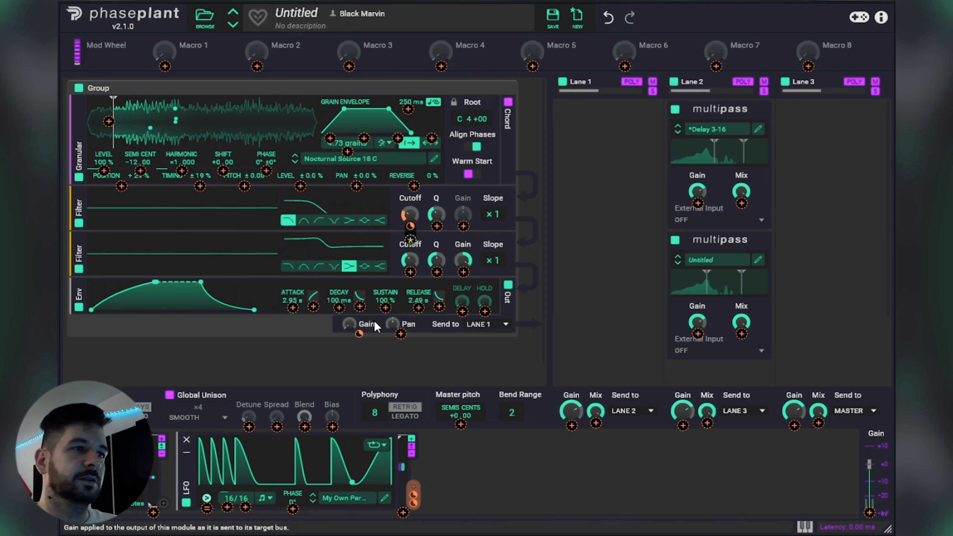
left_click(352, 323)
left_click_drag(352, 323, 352, 317)
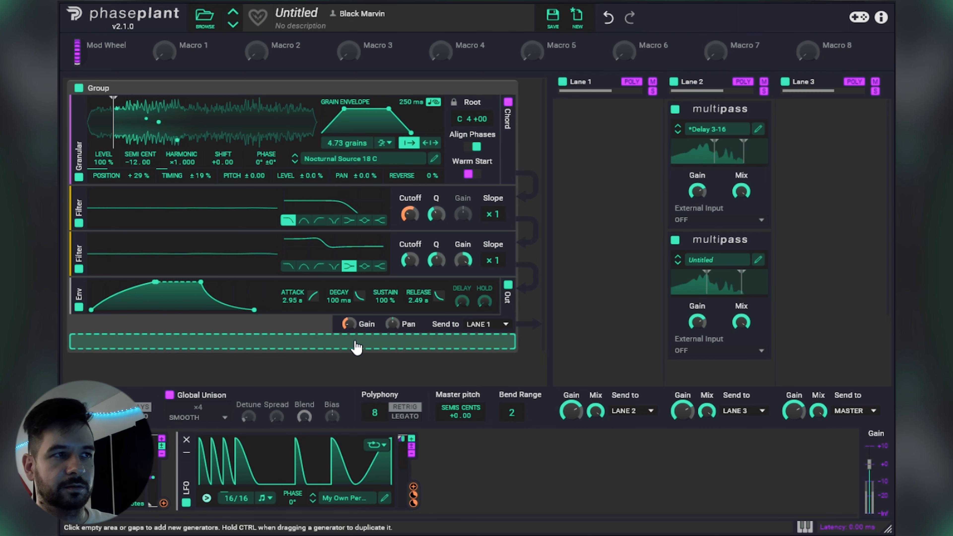
mouse_move(359, 333)
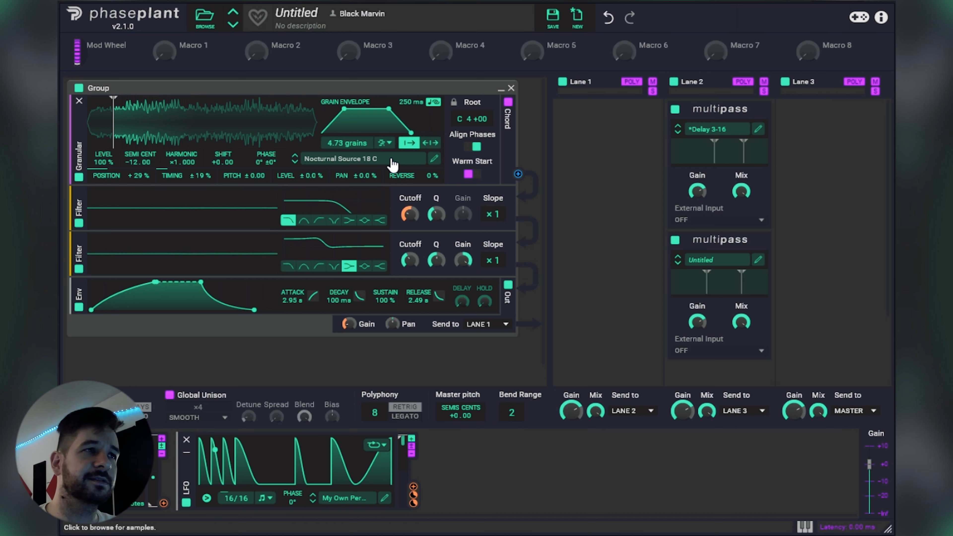
Step: Load the Nocturnal Source 01 C sample from the Nocturnal Sources folder into the granular generator
left_click(393, 164)
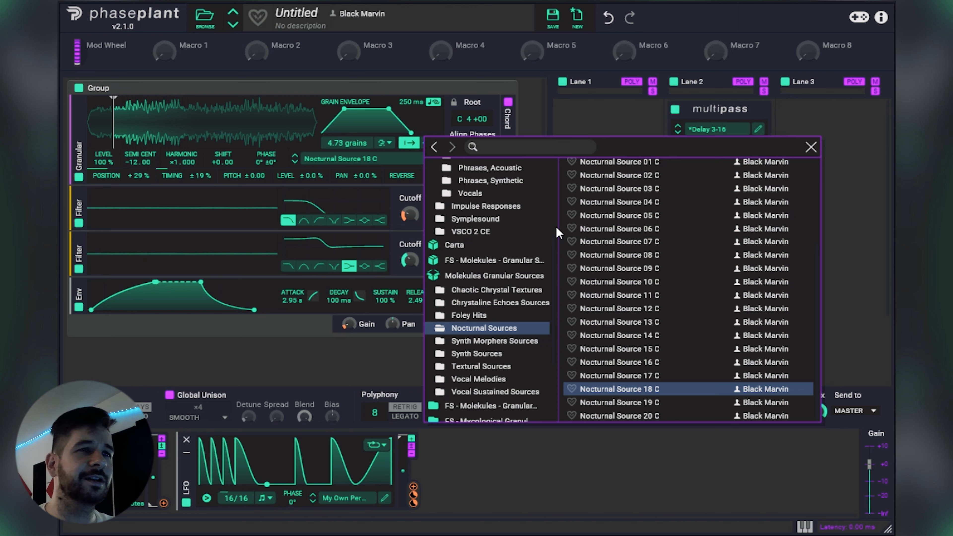
scroll(653, 285, "up", 3)
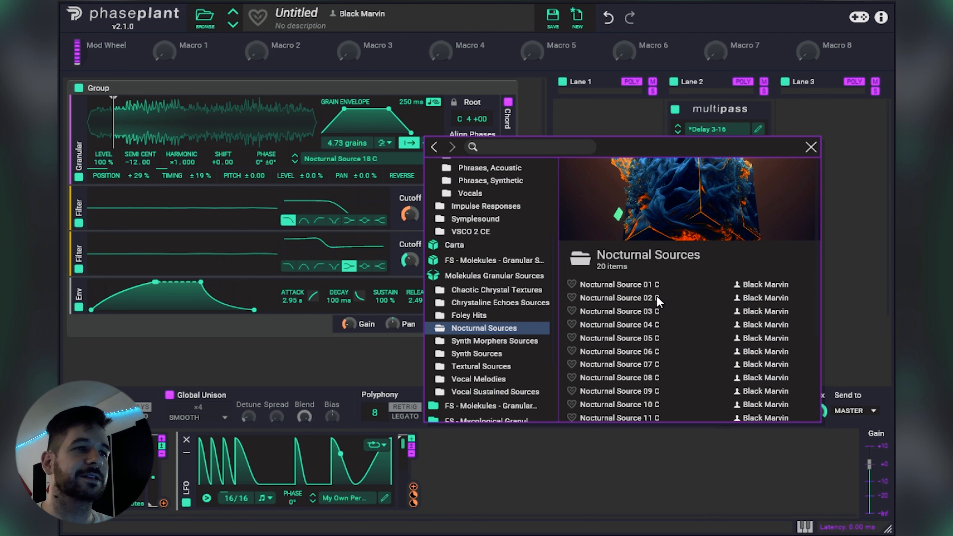
left_click(634, 285)
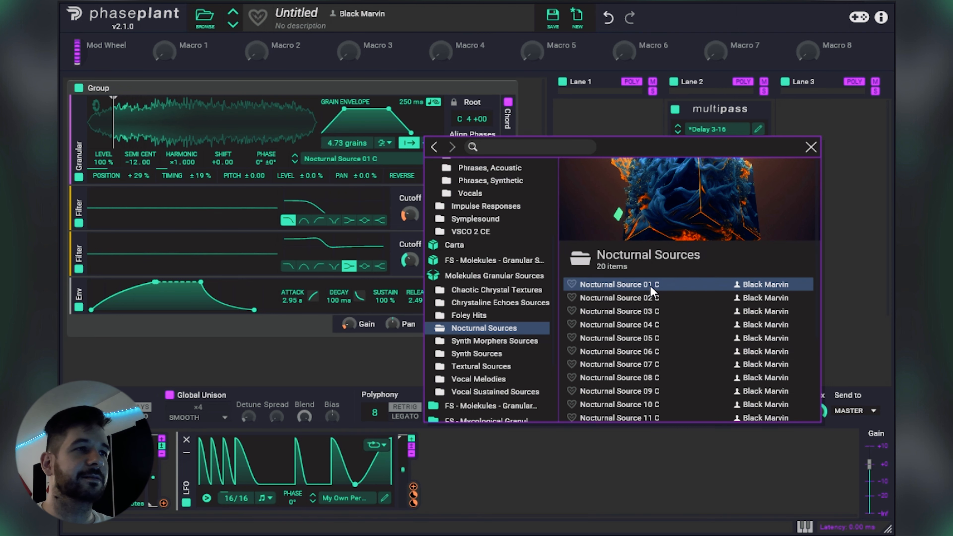
left_click(812, 147)
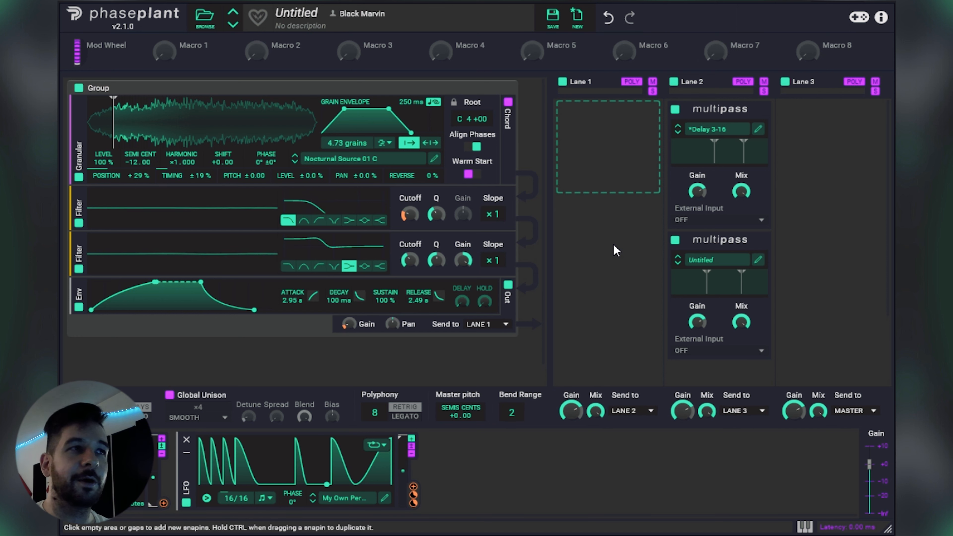
Step: Load Synth Morpher 01 C with a 13.8 ms envelope attack and move the playback start slightly further into the sample
left_click(391, 165)
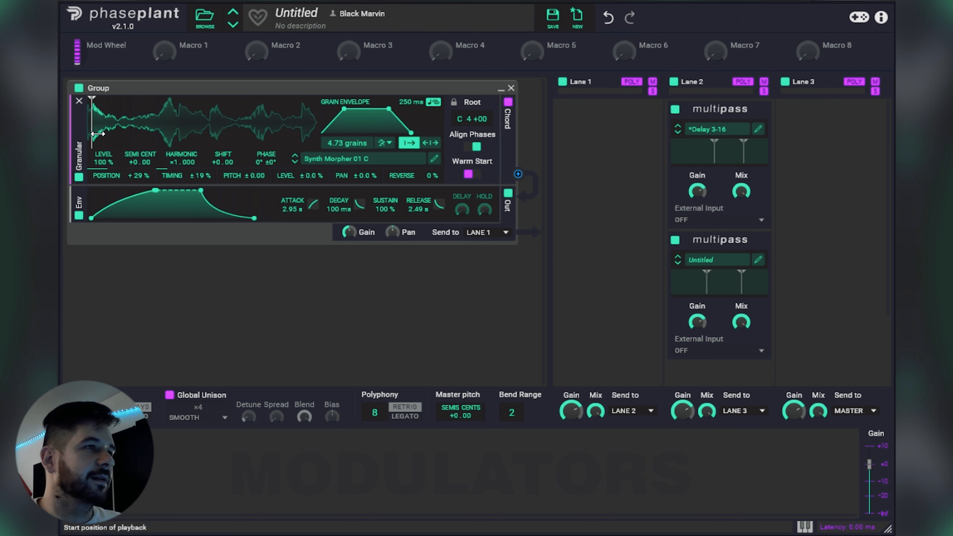
left_click_drag(286, 207, 285, 256)
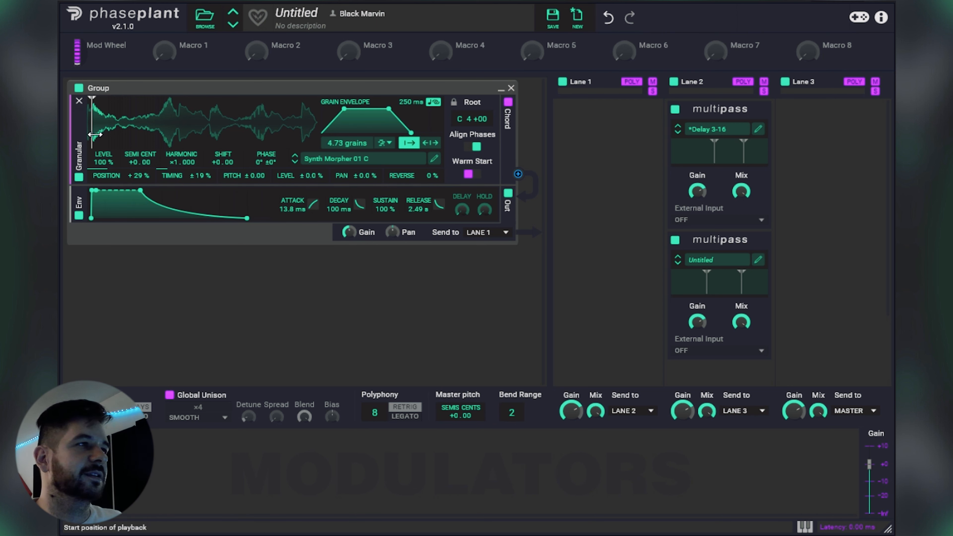
mouse_move(95, 135)
left_mouse_down()
mouse_move(272, 135)
mouse_move(120, 132)
left_mouse_up()
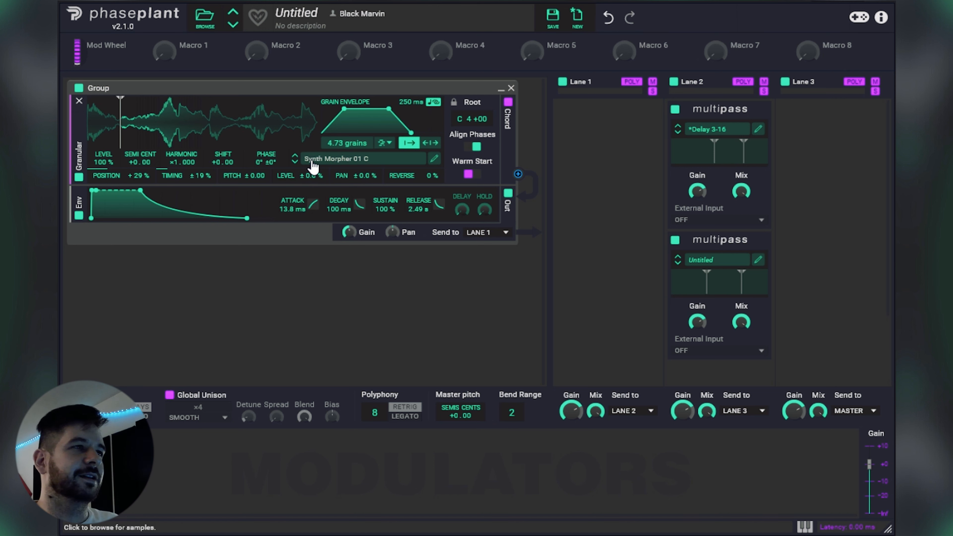
Step: Switch to Synth Morpher 02 C and lower its position randomization, with timing randomization at 0% and 7.32 grains
left_click(296, 162)
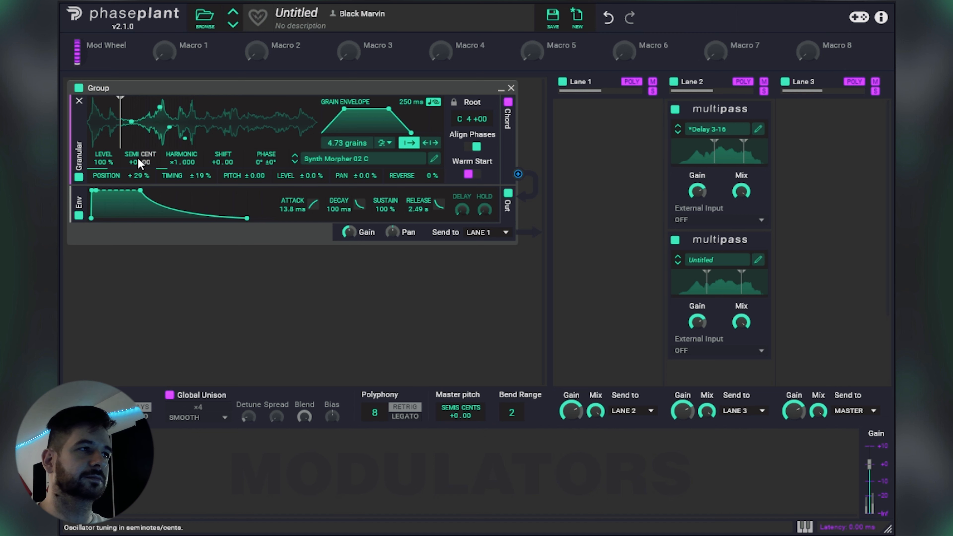
left_click_drag(139, 176, 139, 181)
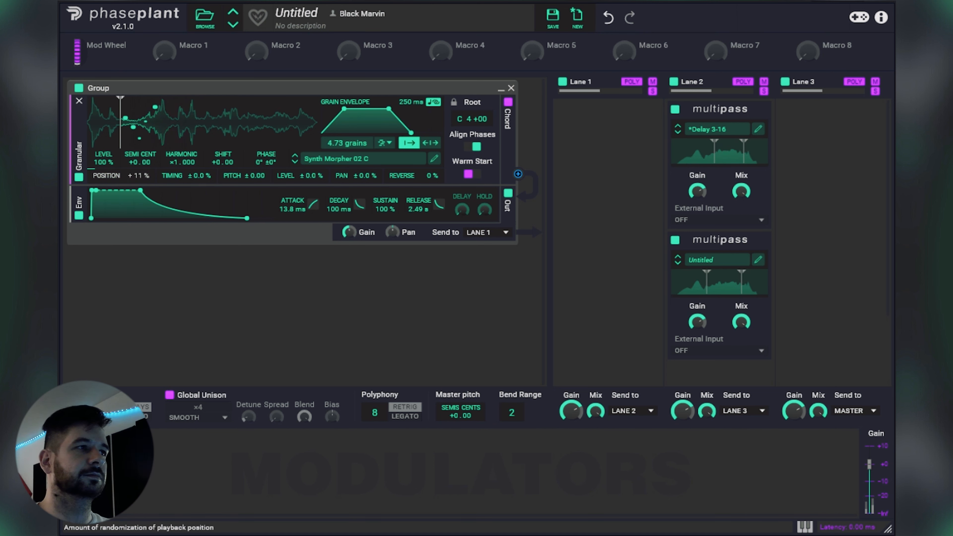
left_click_drag(120, 145, 258, 145)
left_click_drag(346, 143, 346, 133)
left_click_drag(258, 145, 144, 148)
Step: Audition Synth Morpher 03 C through 06 C in turn, trying a different playback start position in each
left_click(296, 165)
mouse_move(140, 134)
left_mouse_down()
mouse_move(109, 134)
mouse_move(278, 133)
mouse_move(244, 133)
left_mouse_up()
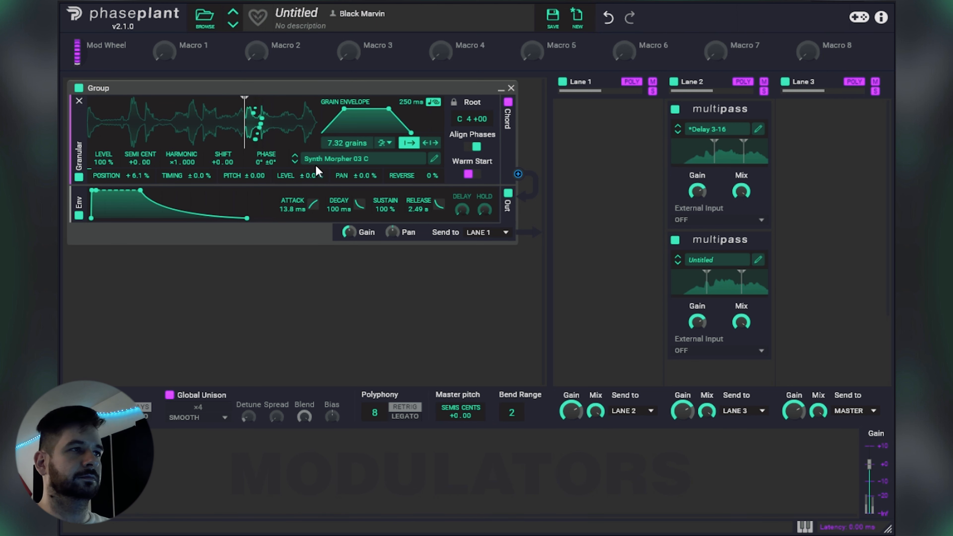
left_click(295, 161)
mouse_move(250, 138)
left_mouse_down()
mouse_move(148, 136)
mouse_move(271, 129)
mouse_move(114, 125)
left_mouse_up()
left_click(295, 162)
mouse_move(125, 138)
left_mouse_down()
mouse_move(258, 133)
mouse_move(116, 139)
left_mouse_up()
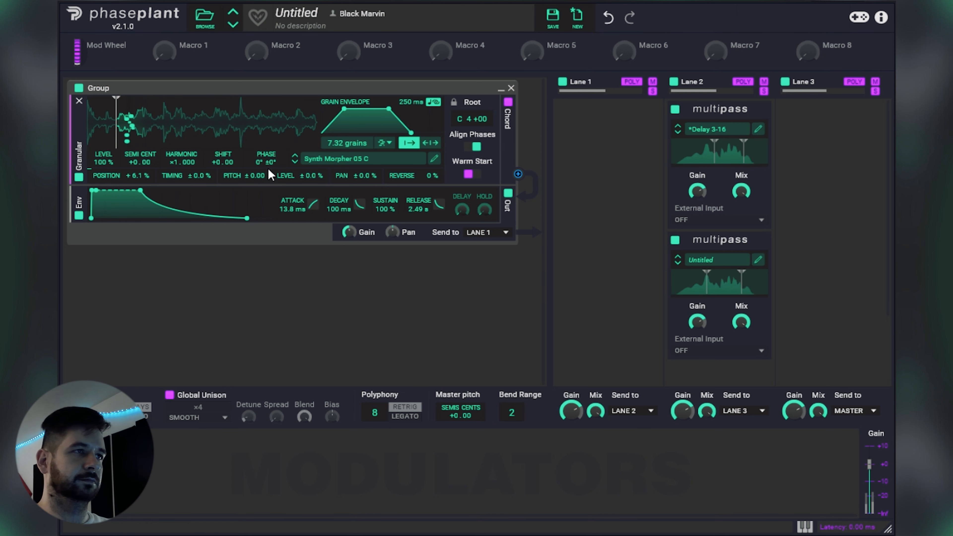
left_click(295, 162)
left_click_drag(117, 134, 242, 132)
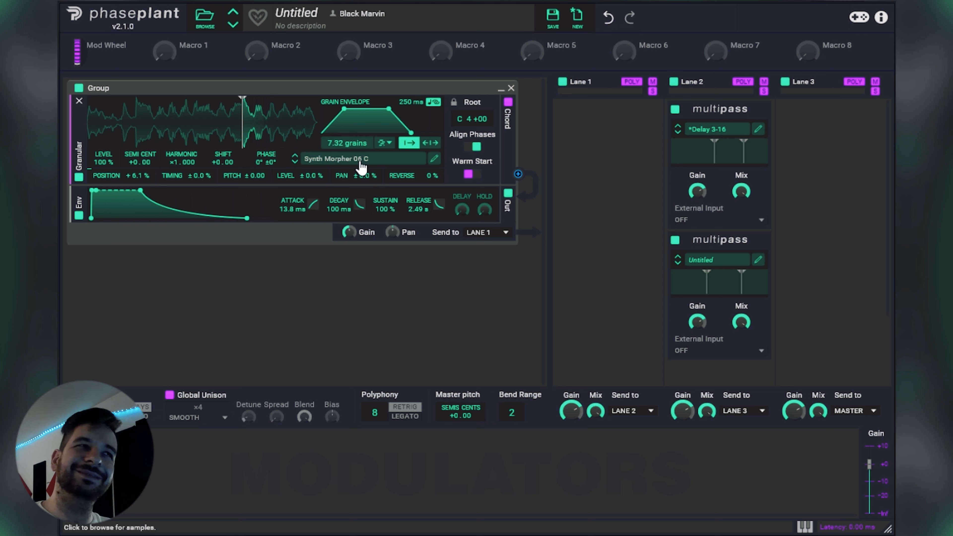
Step: Look through the Synth Sources folder of Molekules Granular Sources and load the Fat Saw 02 C sample
left_click(344, 165)
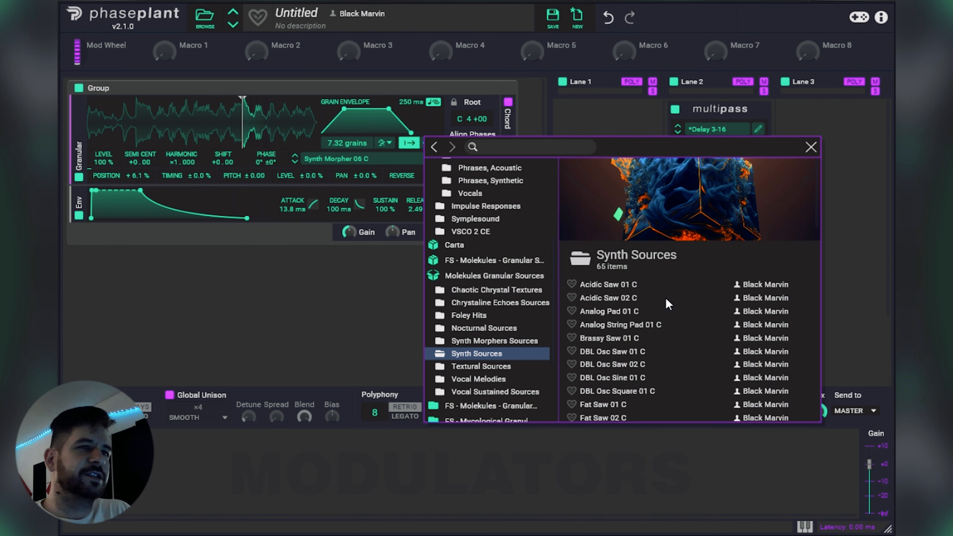
scroll(670, 301, "down", 10)
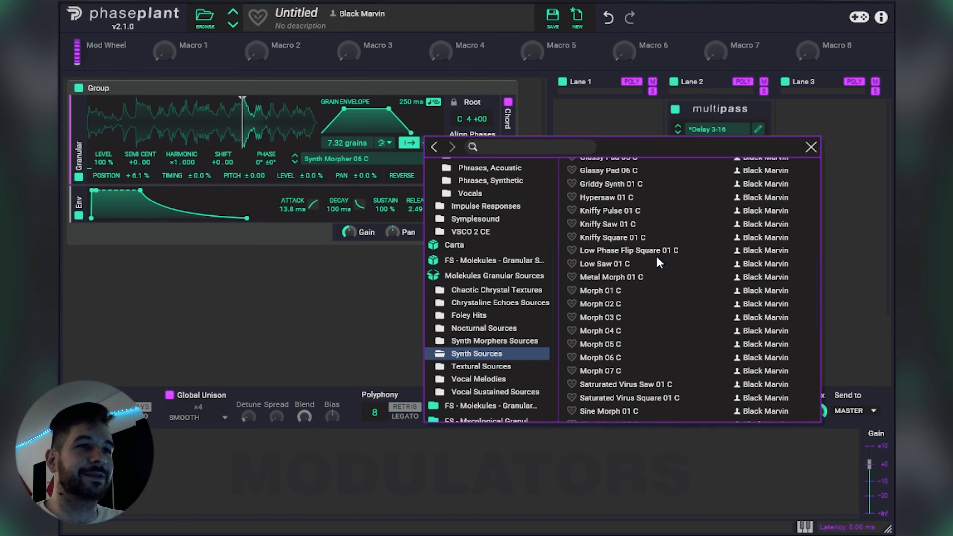
scroll(657, 256, "down", 3)
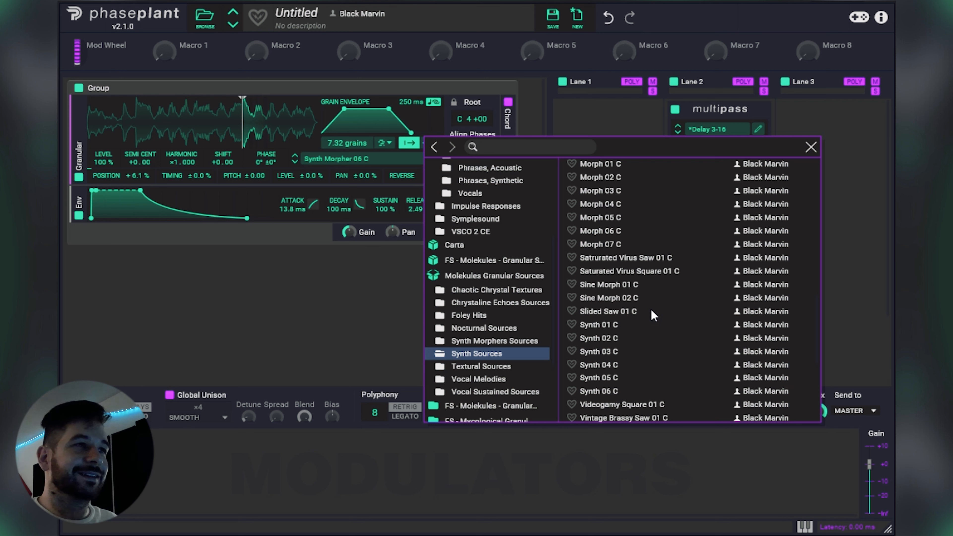
scroll(651, 309, "up", 15)
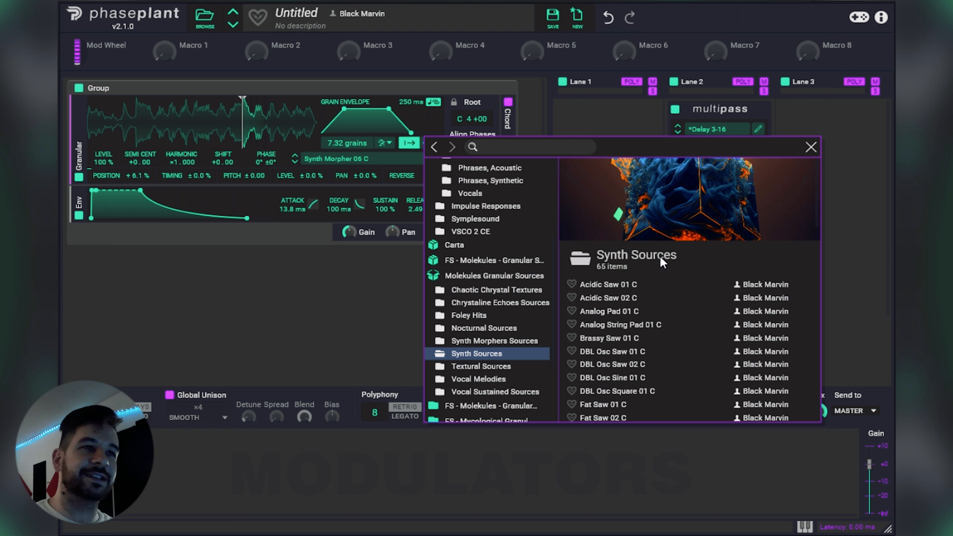
scroll(660, 257, "down", 3)
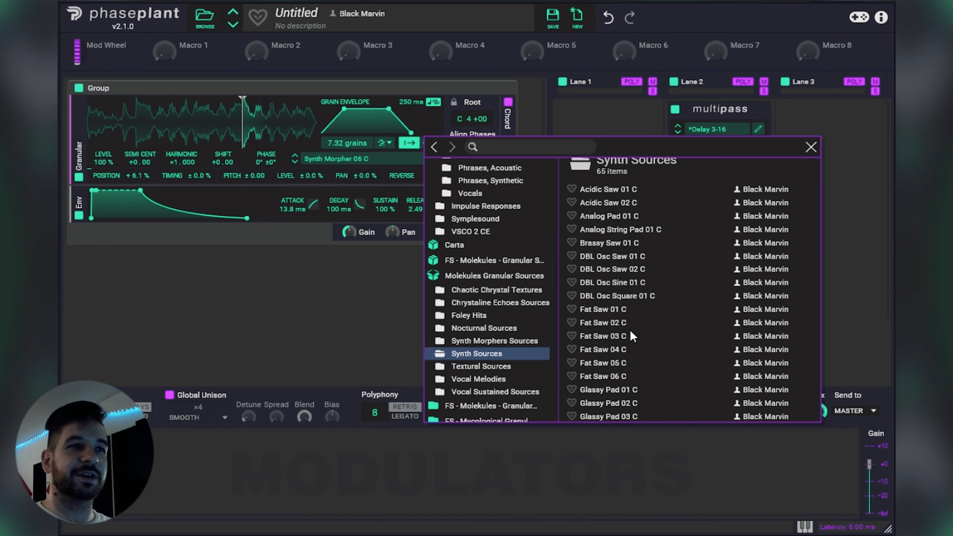
left_click(624, 324)
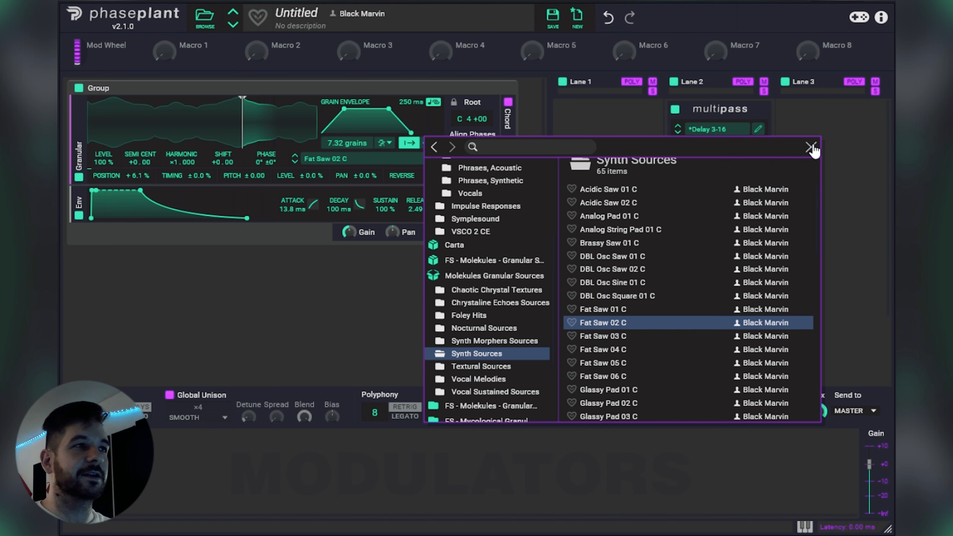
left_click(811, 147)
Step: Move the Fat Saw 02 C playback start near its beginning and randomize position by 17% and timing by 37%
left_click_drag(244, 135, 150, 137)
left_click_drag(140, 176, 140, 161)
mouse_move(196, 176)
left_mouse_down()
mouse_move(196, 136)
mouse_move(236, 128)
mouse_move(205, 96)
mouse_move(109, 97)
left_mouse_up()
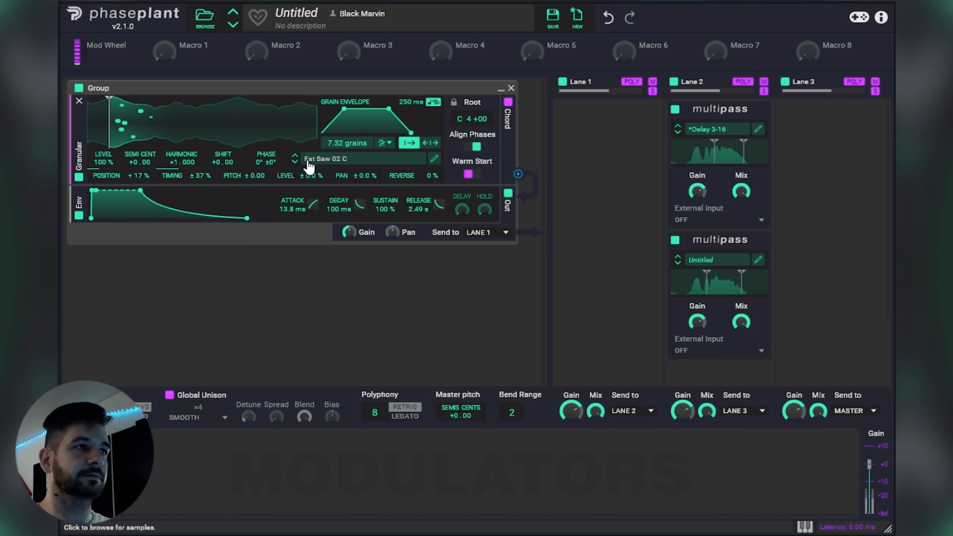
Step: Audition Fat Saw 03 C and Fat Saw 04 C, shifting the playback start slightly forward in each
left_click(295, 162)
mouse_move(110, 126)
left_mouse_down()
mouse_move(250, 126)
mouse_move(112, 126)
mouse_move(124, 126)
left_mouse_up()
left_click(295, 162)
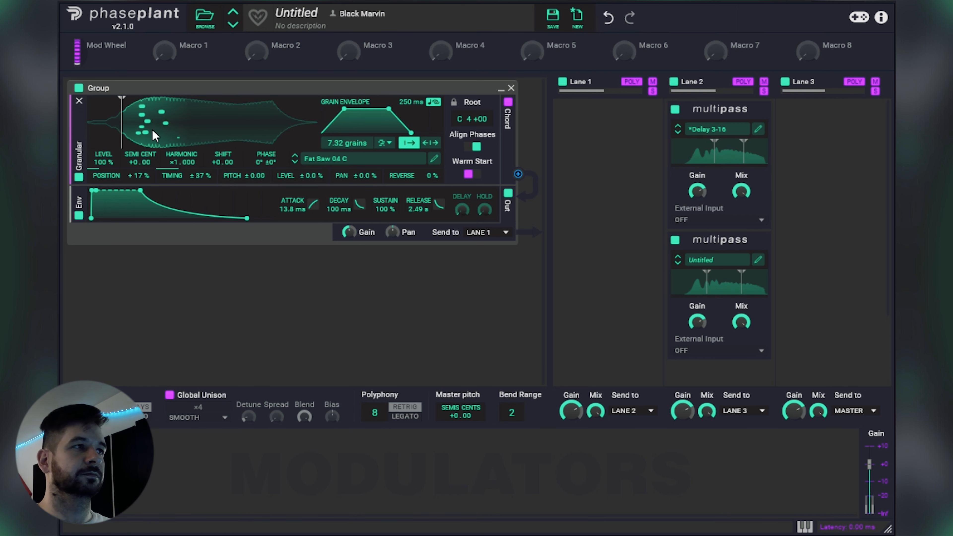
mouse_move(126, 133)
left_mouse_down()
mouse_move(251, 132)
mouse_move(139, 133)
left_mouse_up()
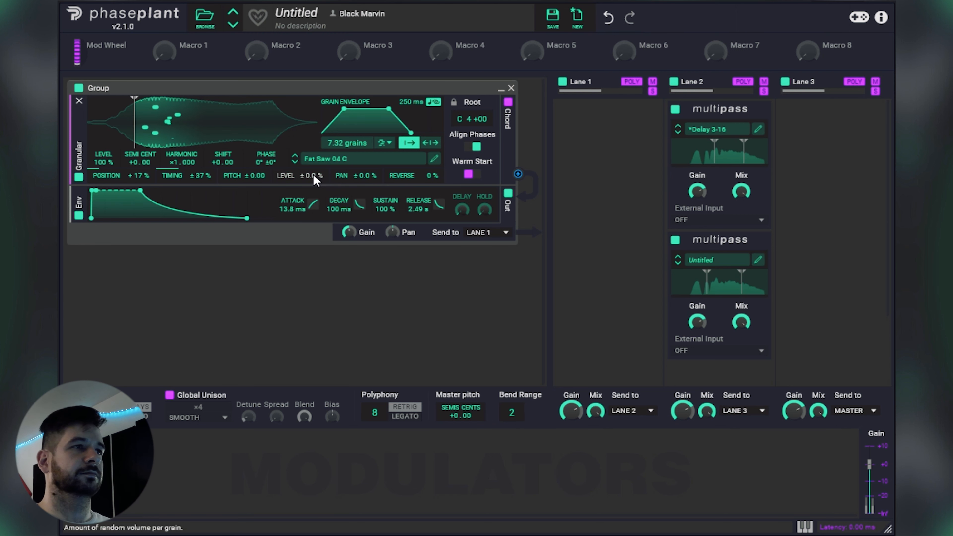
Step: Switch to Fat Saw 05 C with a slightly later playback start, 4.16 grains and a 130 ms grain length
left_click(295, 161)
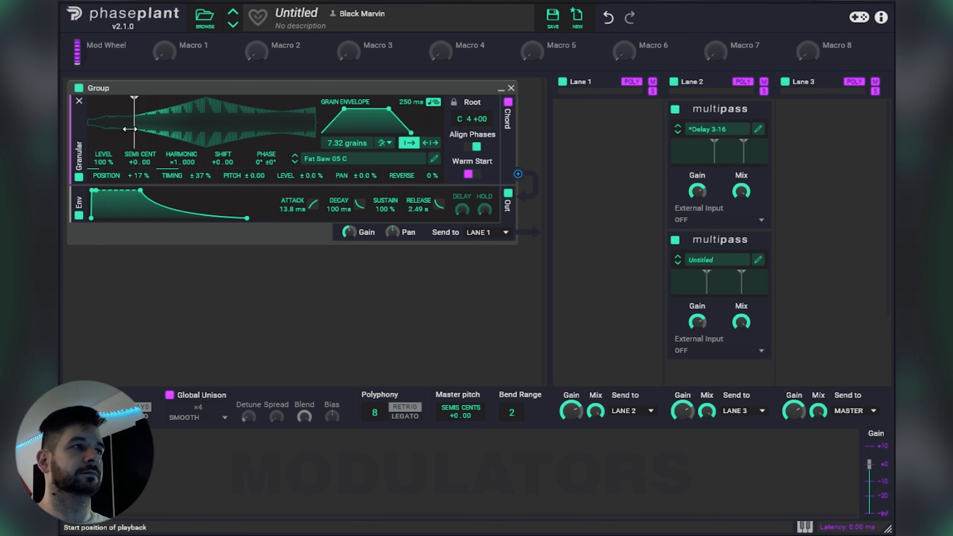
mouse_move(133, 132)
left_mouse_down()
mouse_move(182, 123)
mouse_move(153, 124)
left_mouse_up()
mouse_move(347, 143)
left_mouse_down()
mouse_move(348, 172)
mouse_move(347, 157)
left_mouse_up()
left_click_drag(411, 102, 411, 125)
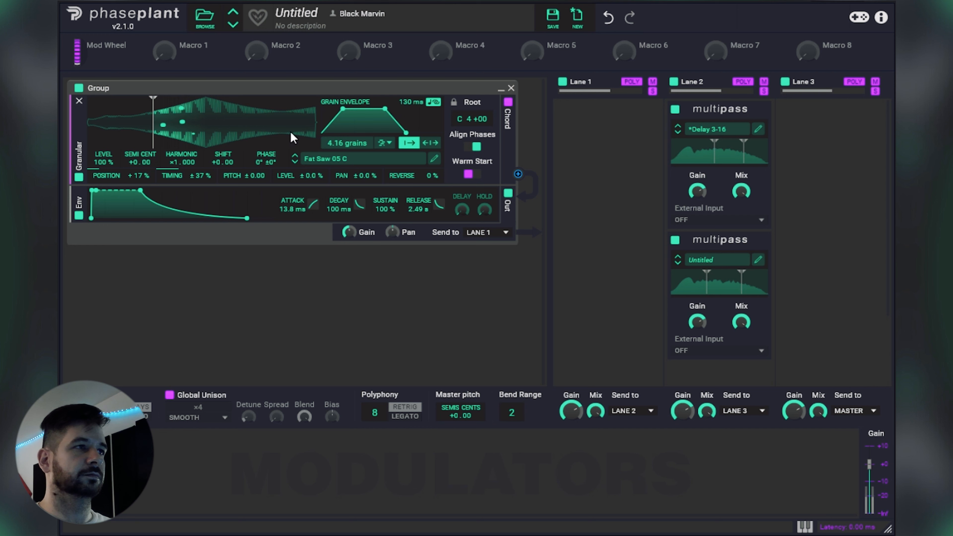
Step: Load the Glassy Pad 05 C sample from the Synth Sources folder
left_click(338, 159)
scroll(695, 351, "down", 5)
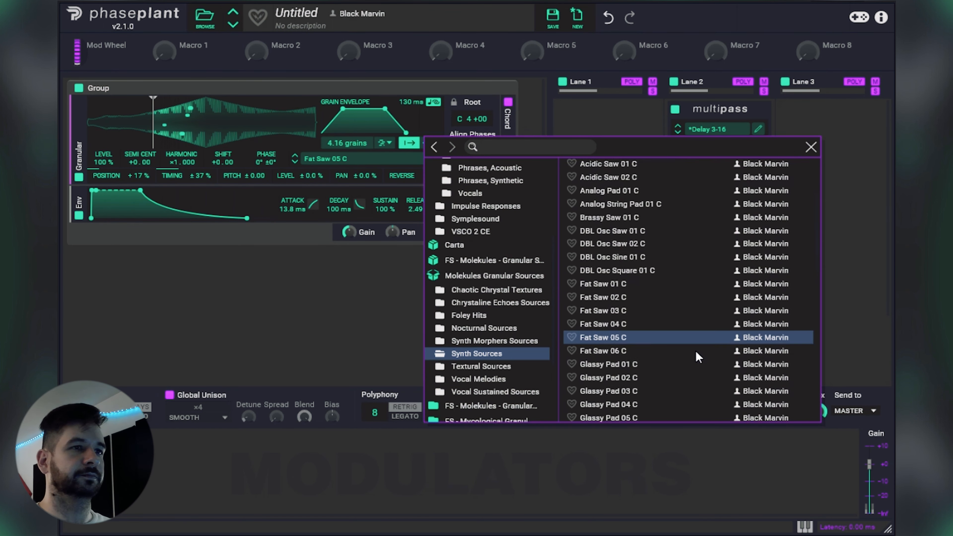
left_click(631, 253)
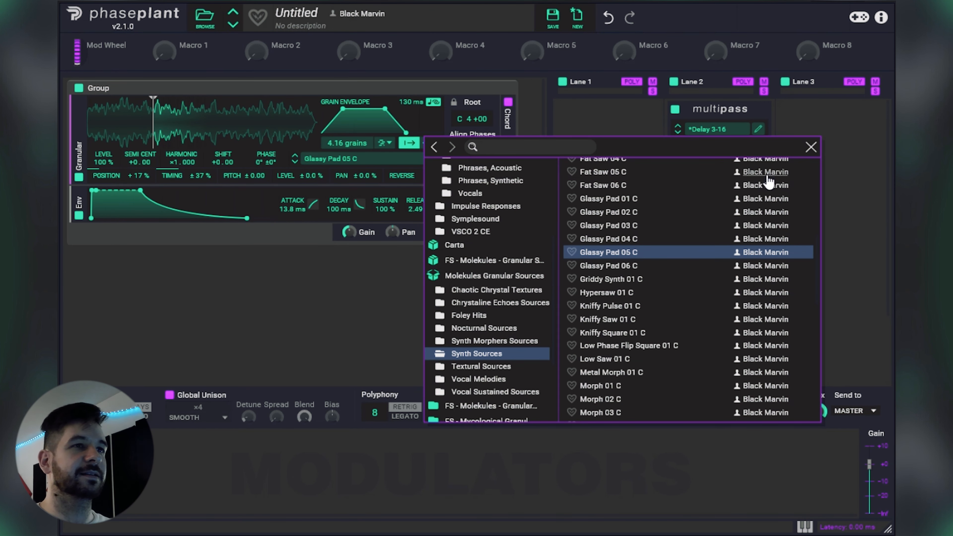
left_click(812, 146)
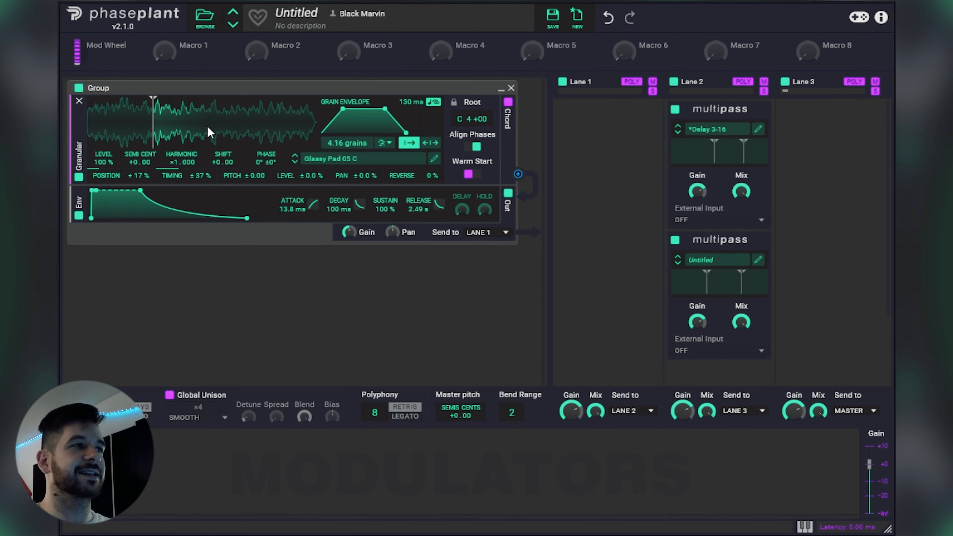
Step: Move the playback start earlier in Glassy Pad 05 C, and audition Glassy Pad 06 C from about its middle
mouse_move(154, 134)
left_mouse_down()
mouse_move(243, 131)
mouse_move(121, 133)
left_mouse_up()
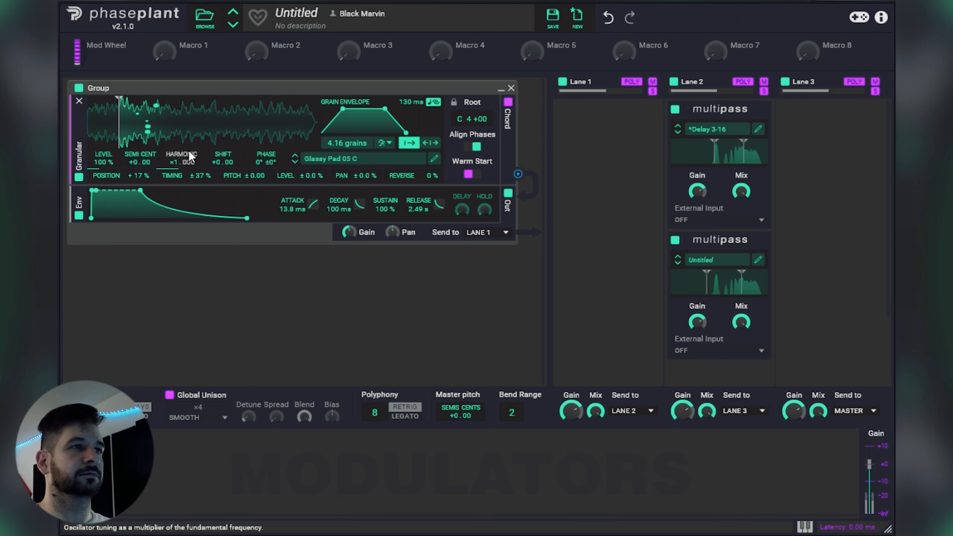
left_click(295, 162)
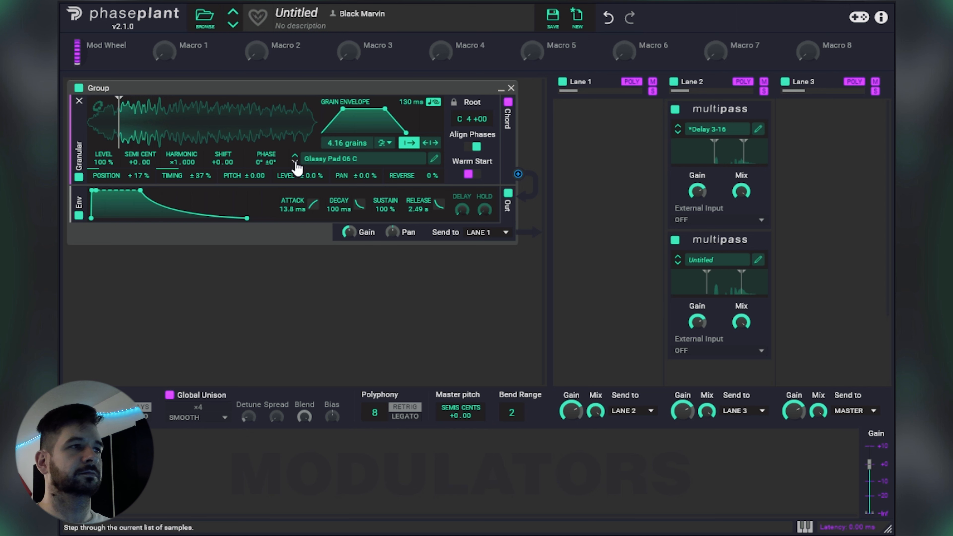
mouse_move(120, 131)
left_mouse_down()
mouse_move(197, 132)
mouse_move(216, 150)
left_mouse_up()
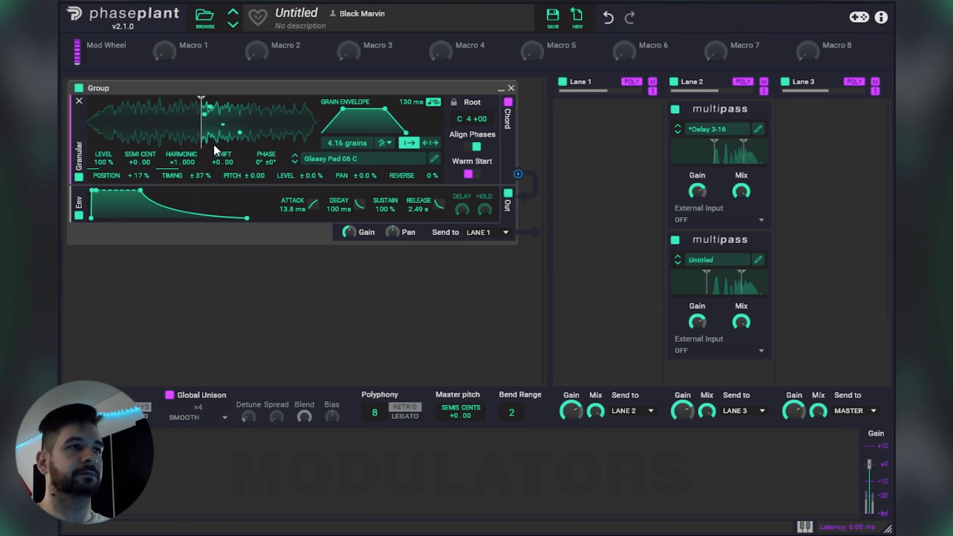
Step: Load the Acidic Saw 02 C sample from Synth Sources and move its playback start close to the beginning
left_click(332, 161)
scroll(638, 256, "up", 4)
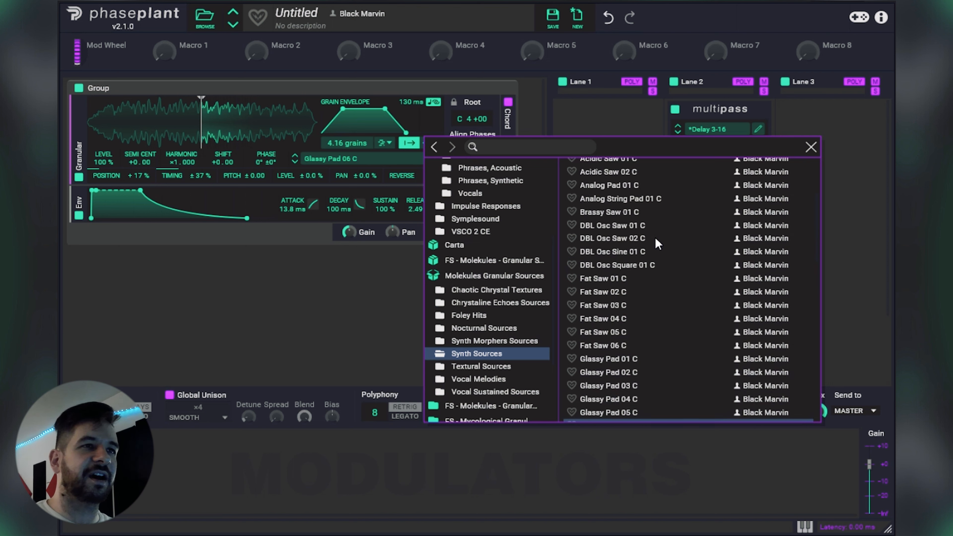
scroll(656, 237, "up", 3)
scroll(648, 286, "down", 5)
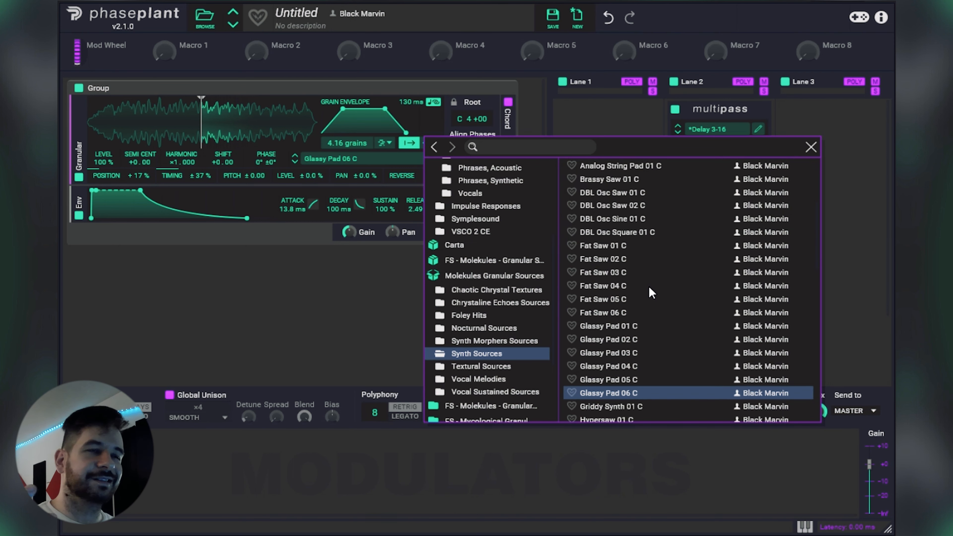
scroll(649, 286, "up", 3)
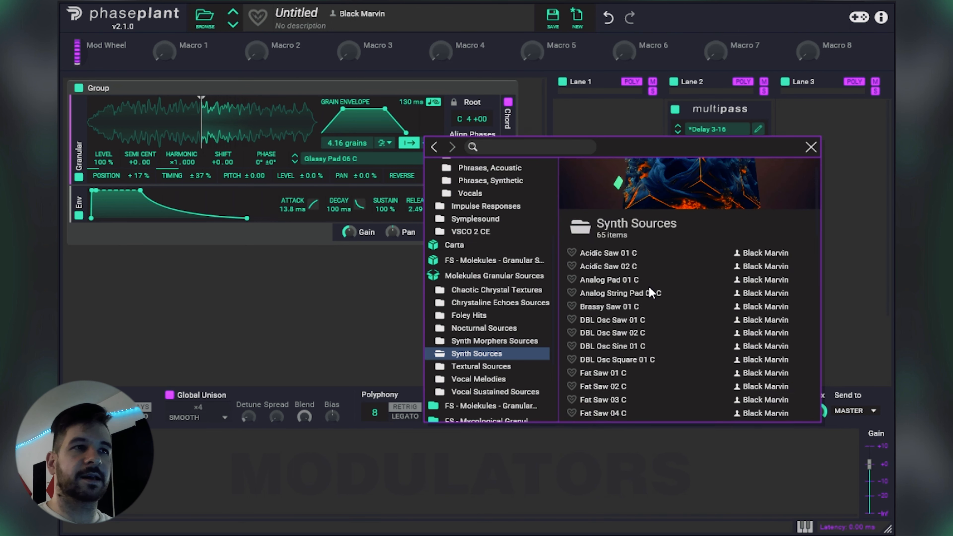
left_click(626, 266)
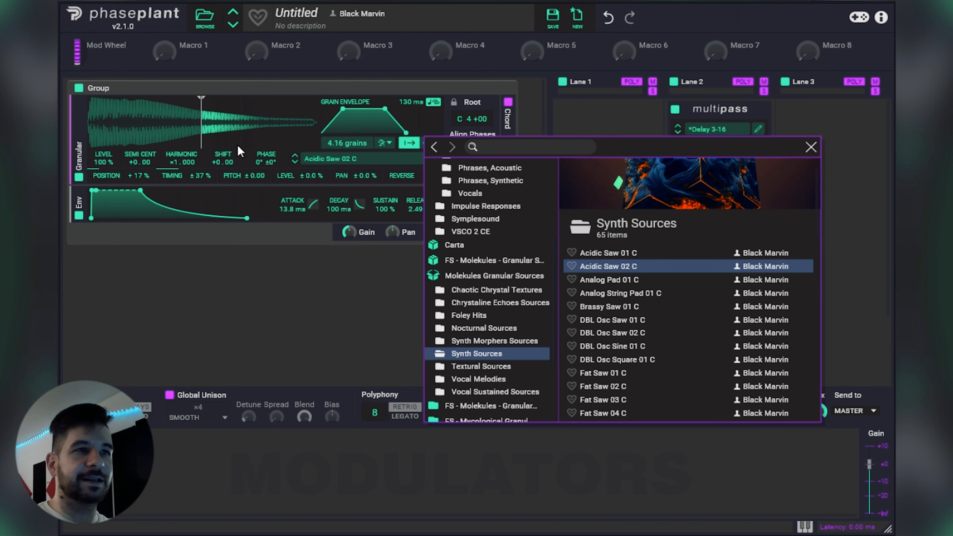
left_click(200, 133)
mouse_move(201, 134)
left_mouse_down()
mouse_move(91, 148)
mouse_move(126, 142)
left_mouse_up()
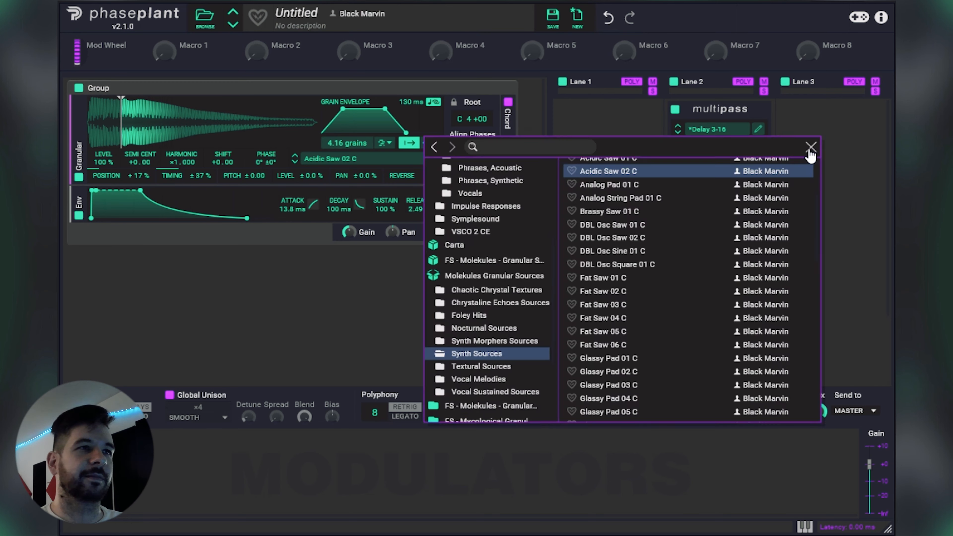
left_click(811, 150)
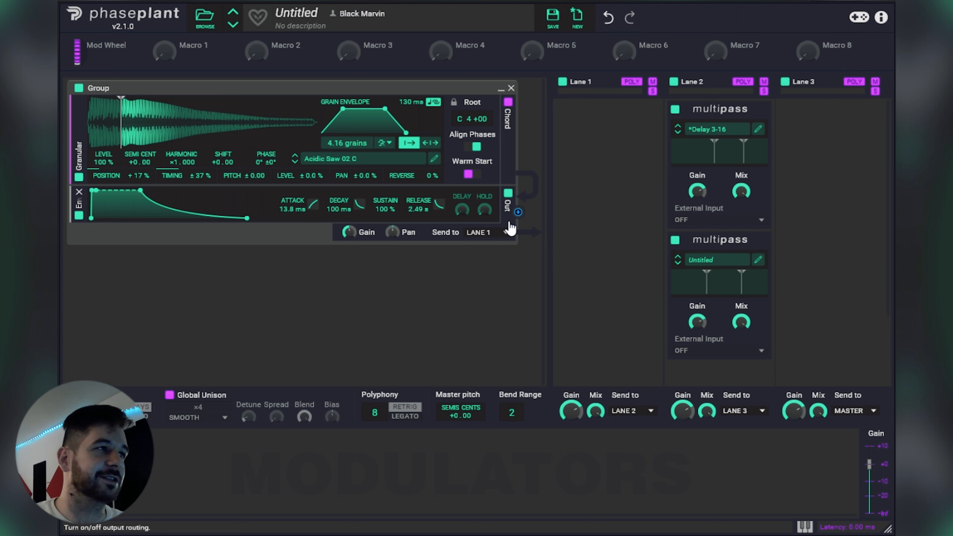
Step: Load the A Grain Of Salt sample from the Textural Sources folder of Molekules Granular Sources
left_click(390, 169)
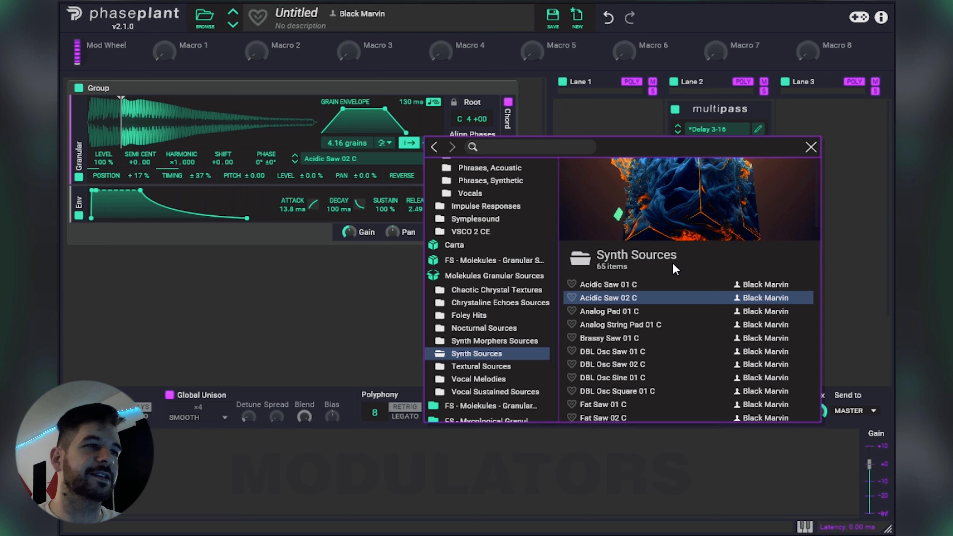
scroll(673, 263, "down", 15)
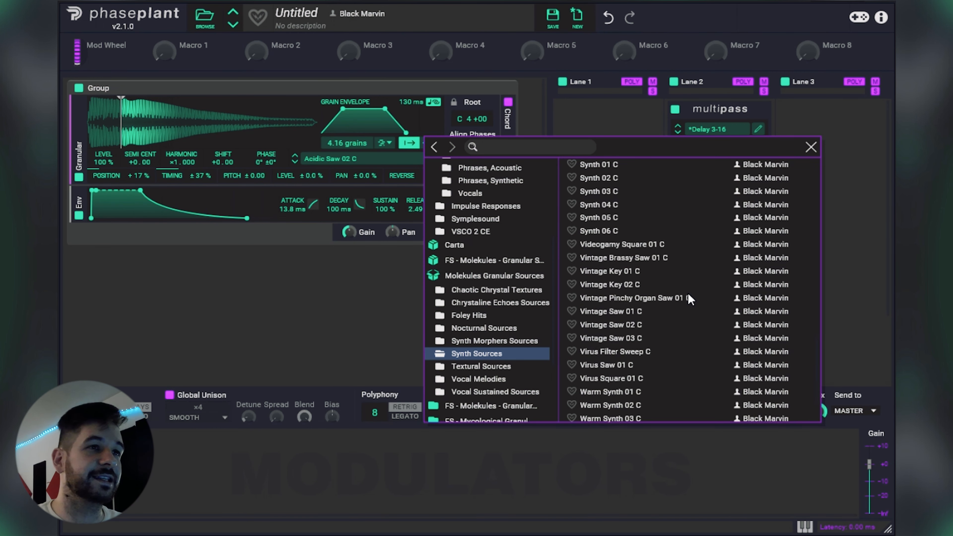
scroll(691, 298, "down", 3)
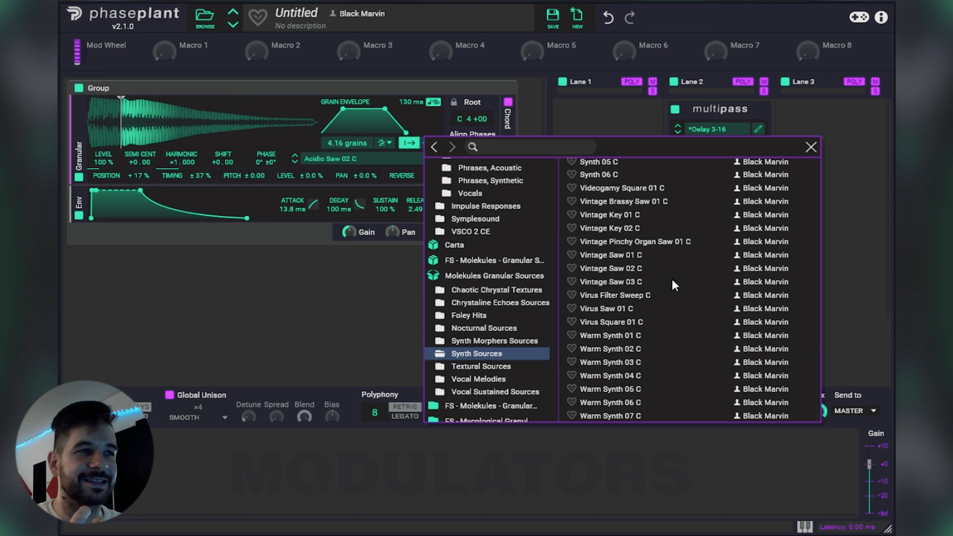
left_click(489, 368)
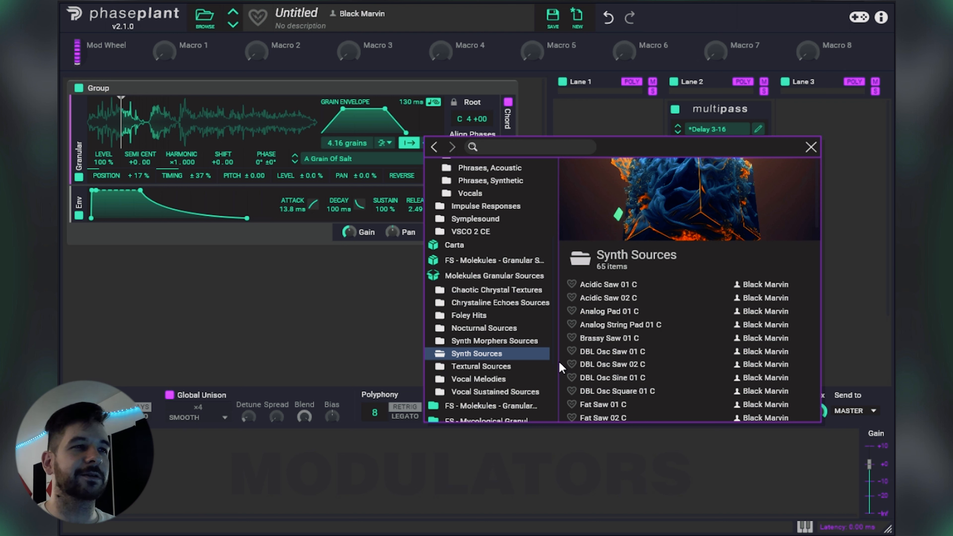
left_click(508, 366)
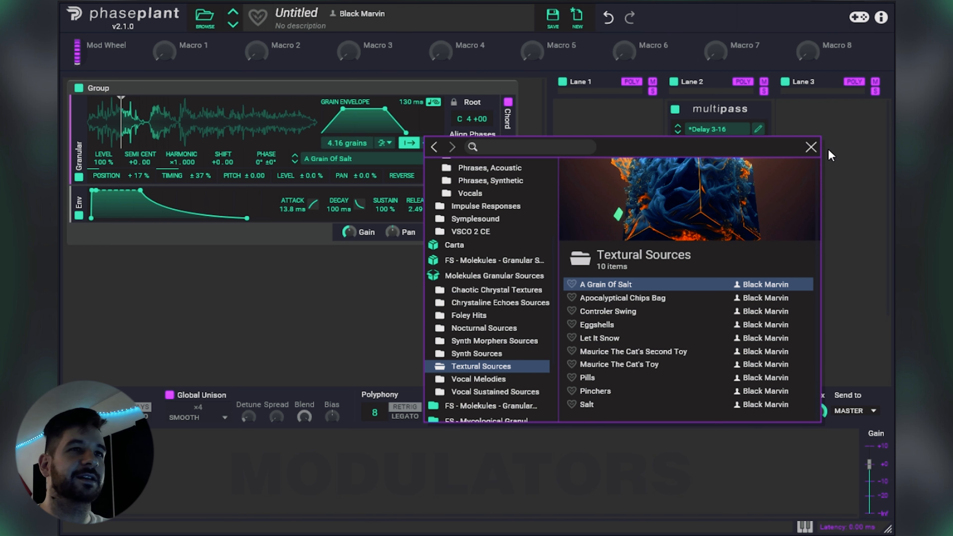
left_click(811, 146)
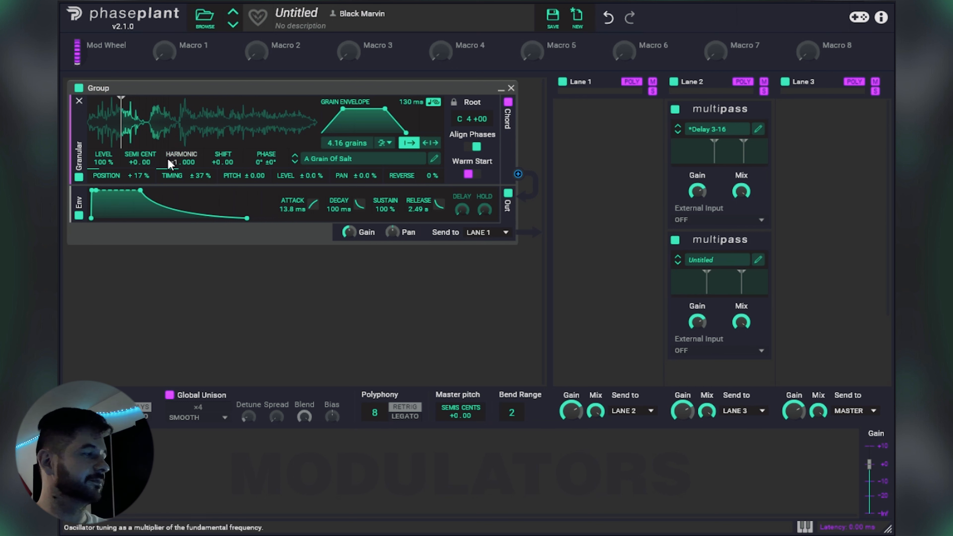
Step: Move the playback start earlier in A Grain Of Salt and disable both Multipass effects in Lane 2
mouse_move(121, 141)
left_mouse_down()
mouse_move(283, 142)
mouse_move(109, 143)
left_mouse_up()
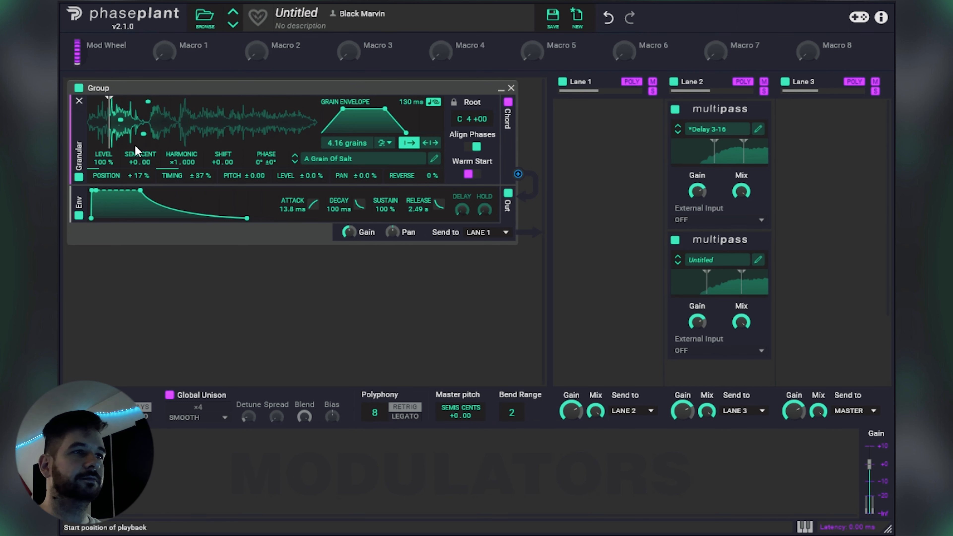
left_click(675, 110)
left_click(674, 240)
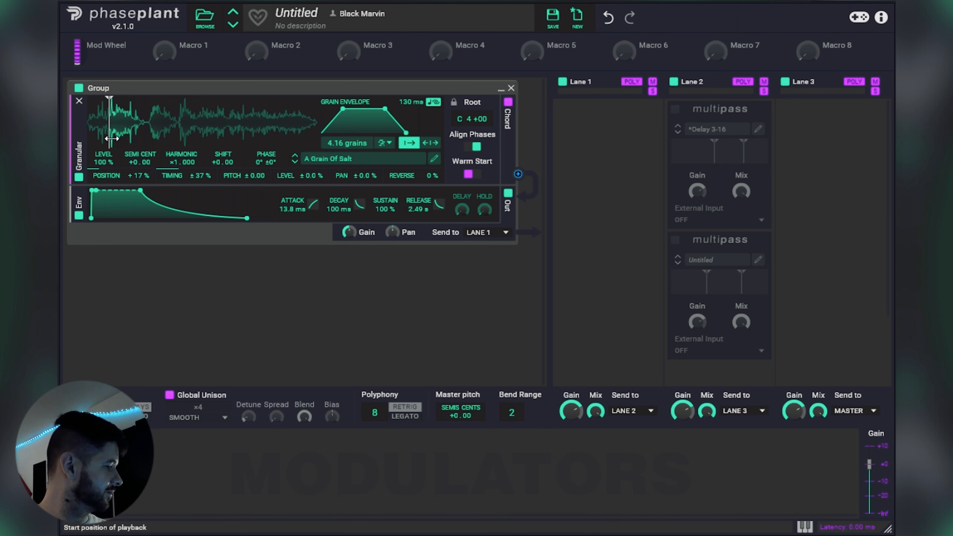
Step: Set position randomization to 1.1 % and timing to 0 %, and audition Apocalyptical Chips Bag from near its end
left_click_drag(111, 139, 236, 138)
double_click(196, 179)
left_click(295, 163)
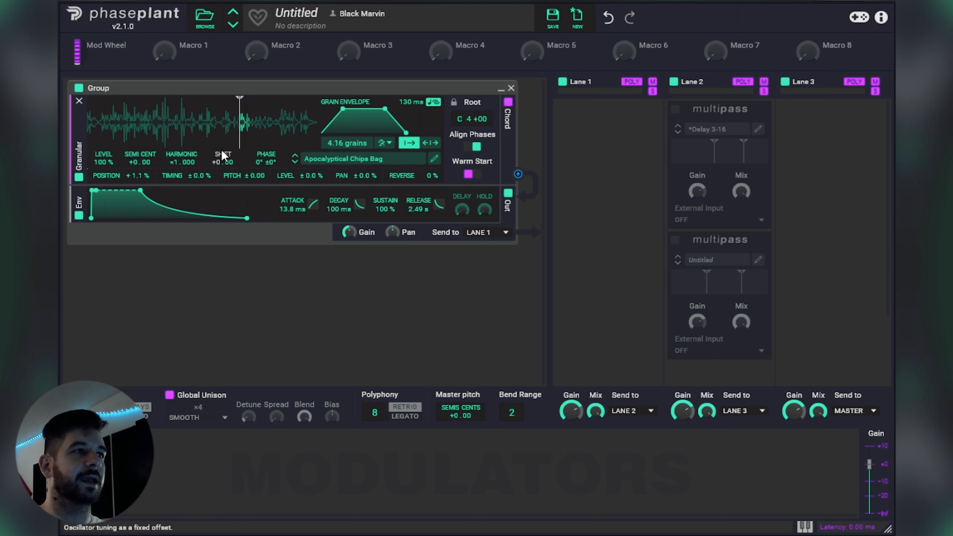
mouse_move(236, 138)
left_mouse_down()
mouse_move(122, 134)
mouse_move(281, 130)
left_mouse_up()
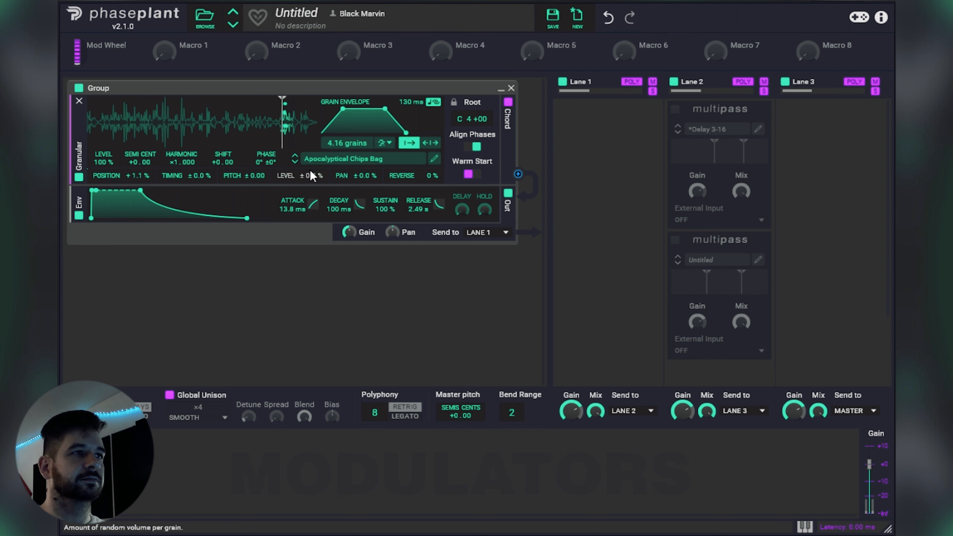
Step: Switch to Controler Swing, starting at its middle burst, with an 86.4 ms grain length and Align Phases off
left_click(295, 162)
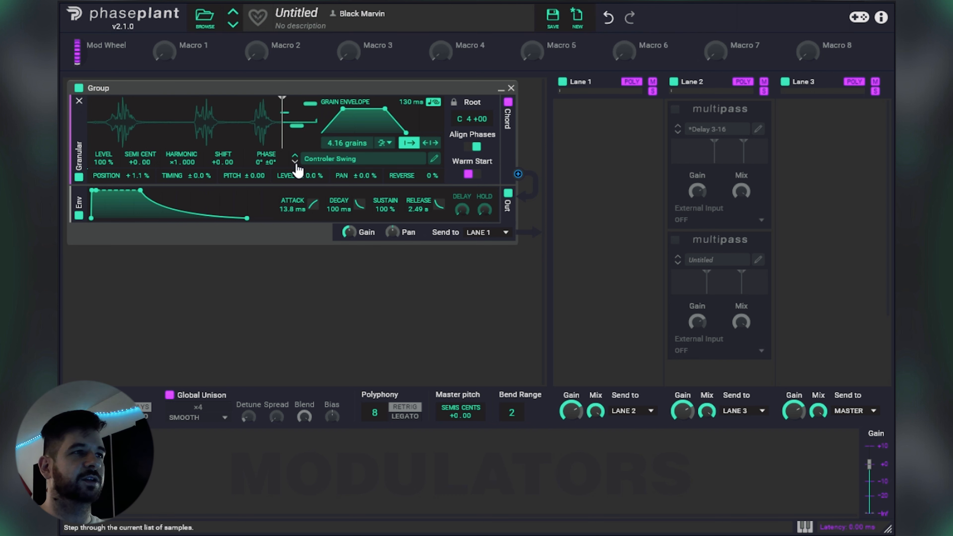
left_click_drag(283, 140, 133, 131)
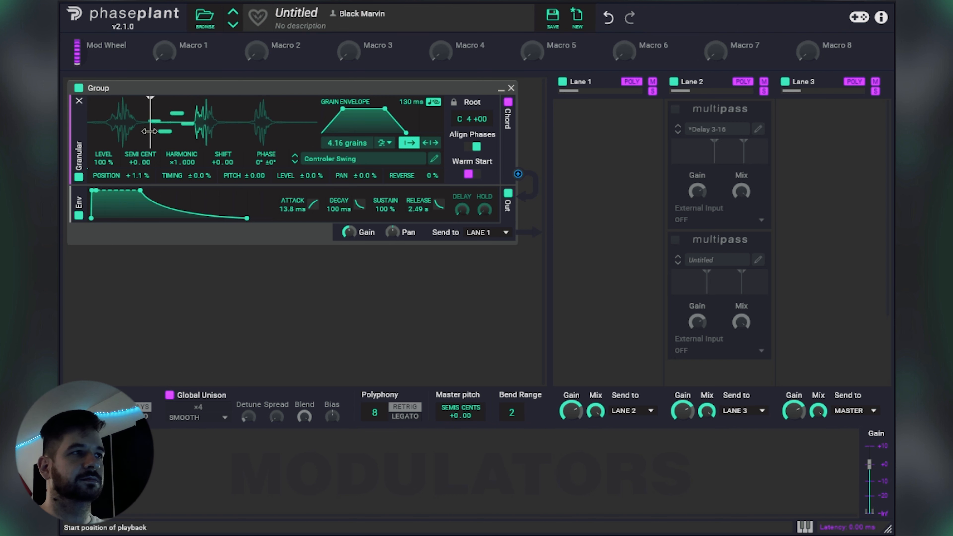
left_click_drag(133, 126, 201, 135)
mouse_move(409, 105)
left_mouse_down()
mouse_move(408, 139)
mouse_move(401, 87)
mouse_move(401, 98)
left_mouse_up()
left_click(473, 146)
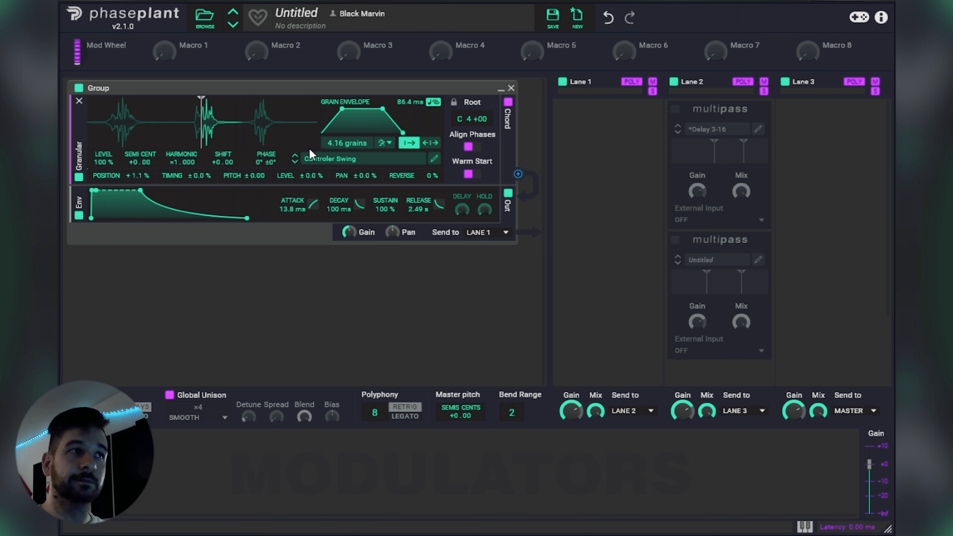
Step: Audition Eggshells with a playback start near its end, and Let It Snow from close to its beginning
left_click(295, 162)
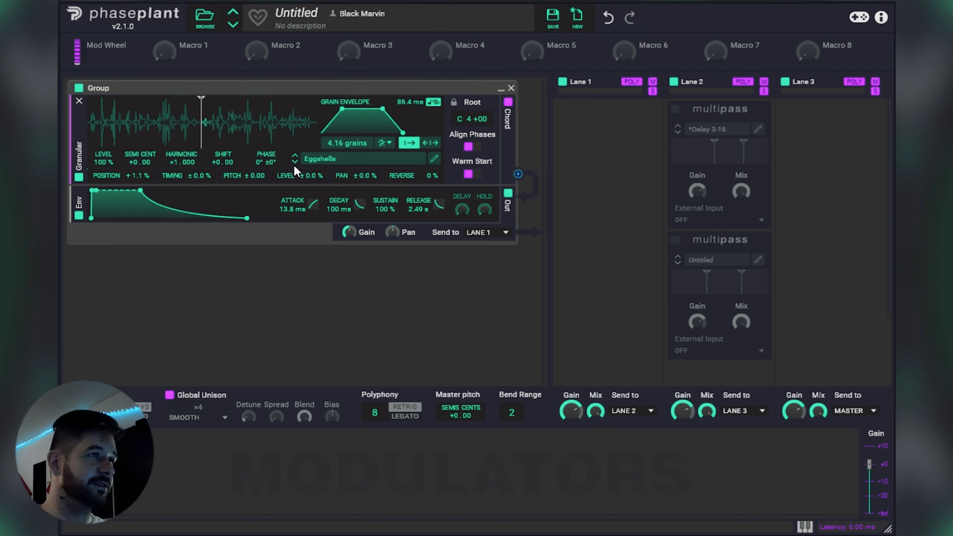
mouse_move(201, 139)
left_mouse_down()
mouse_move(107, 139)
mouse_move(273, 143)
left_mouse_up()
left_click(294, 162)
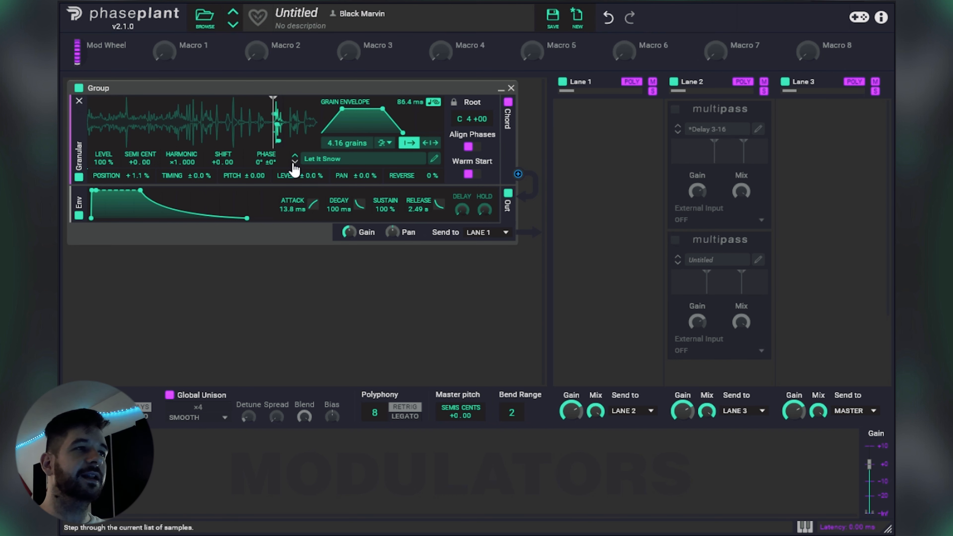
left_click_drag(273, 140, 94, 118)
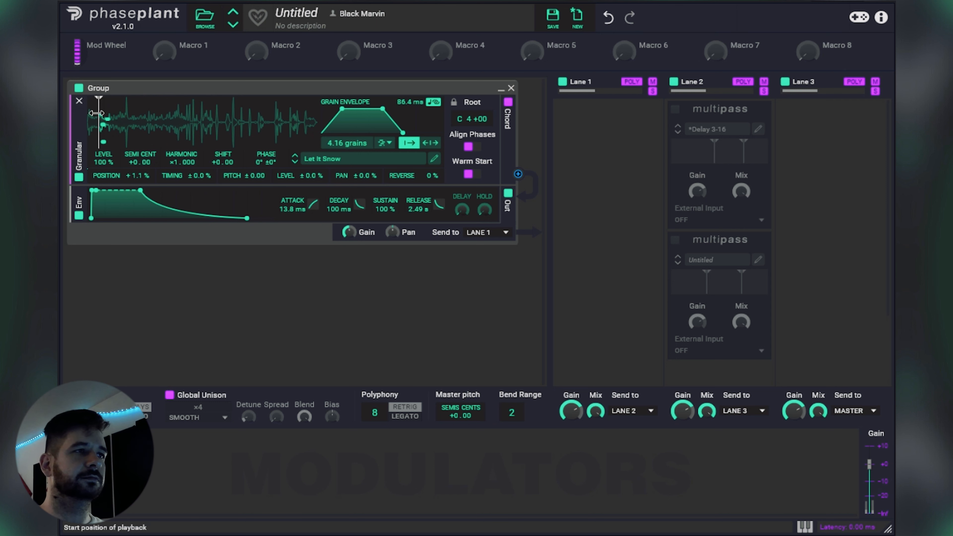
Step: Audition Maurice The Cat's Second Toy from near its end, and Maurice The Cat's Toy from about one third in
left_click(295, 162)
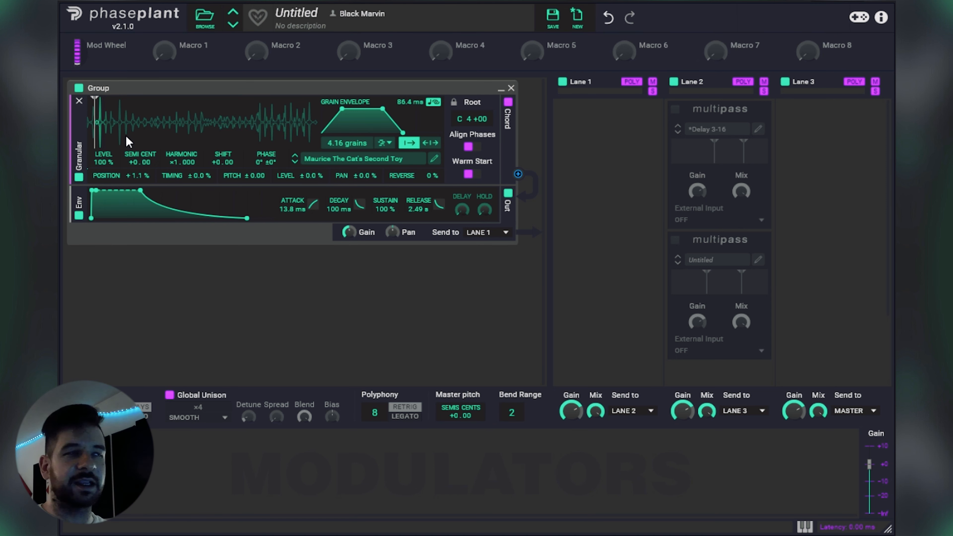
left_click_drag(94, 137, 292, 131)
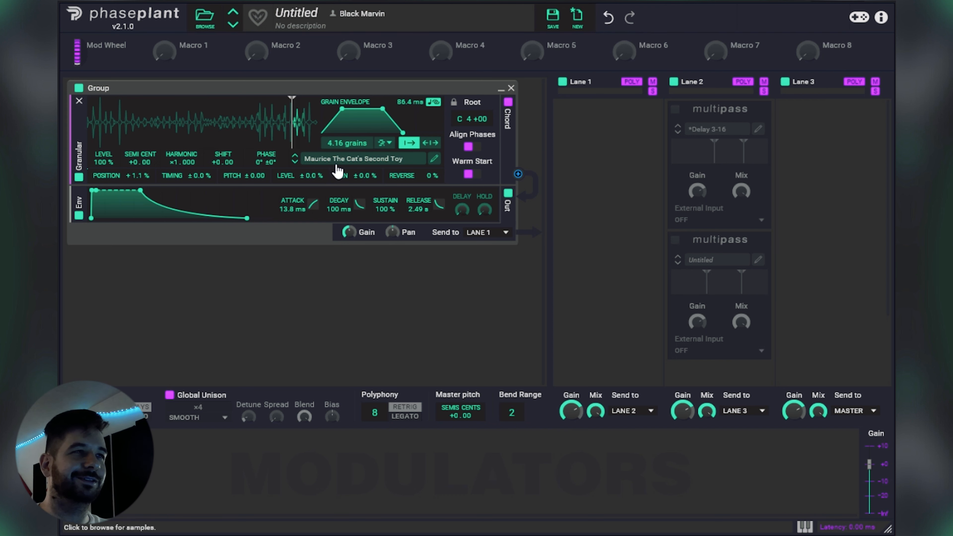
left_click(295, 162)
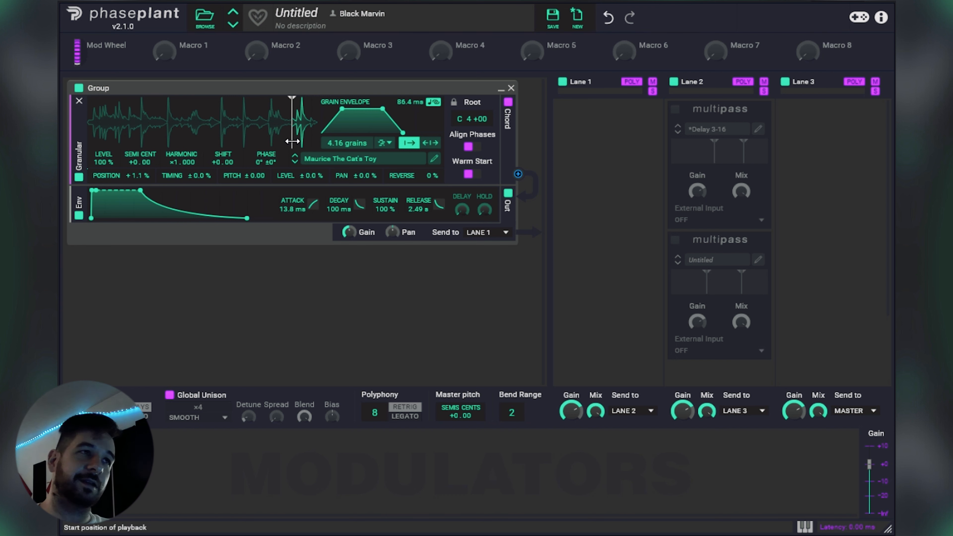
mouse_move(297, 140)
left_mouse_down()
mouse_move(117, 142)
mouse_move(215, 127)
mouse_move(173, 128)
left_mouse_up()
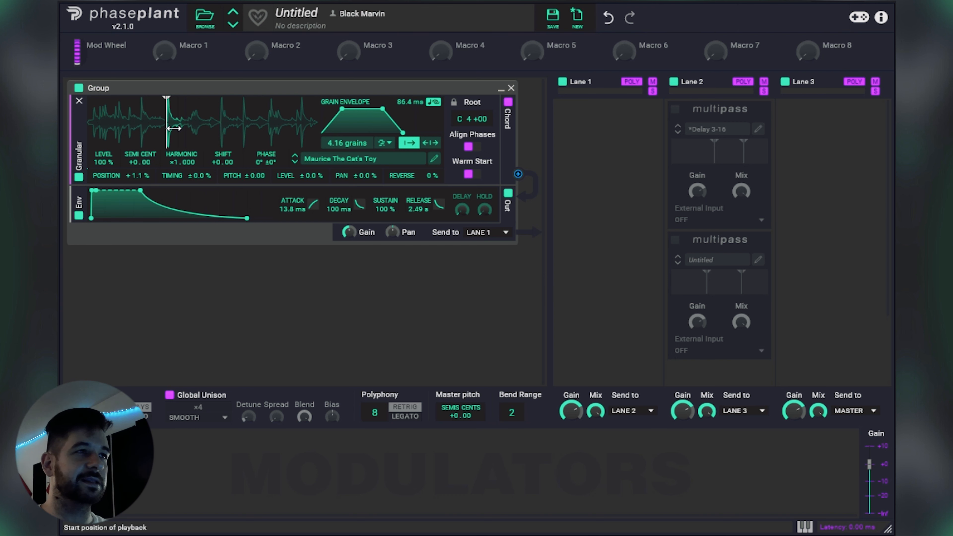
Step: Audition the Pills and Pinchers samples with progressively earlier playback starts, and Salt with a slightly later one
left_click(295, 162)
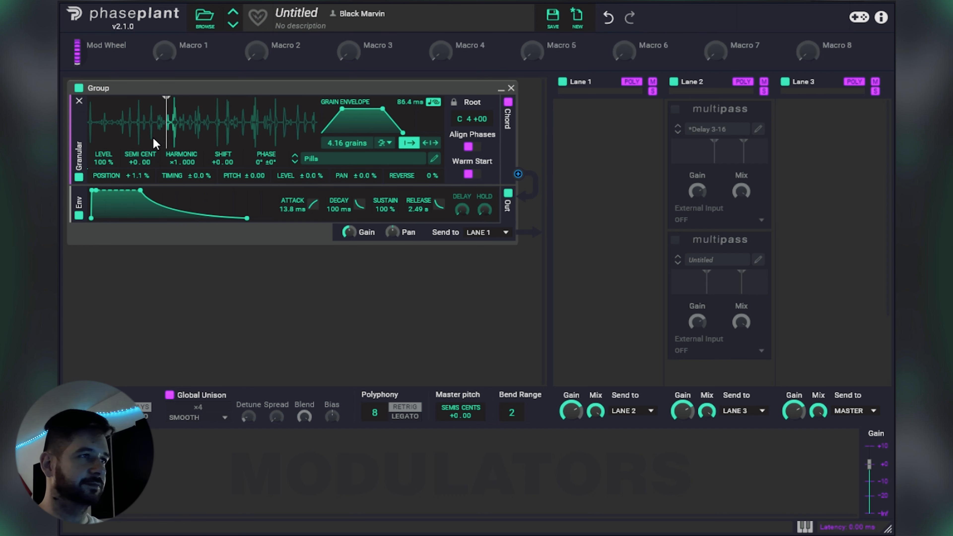
left_click_drag(172, 133, 140, 132)
left_click(295, 162)
mouse_move(142, 135)
left_mouse_down()
mouse_move(254, 133)
mouse_move(127, 133)
left_mouse_up()
left_click(296, 162)
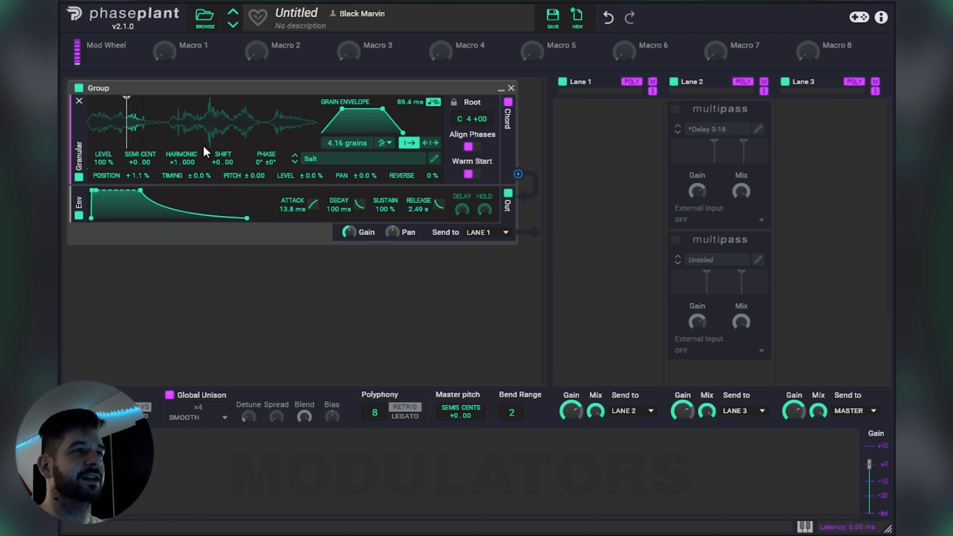
left_click_drag(126, 139, 152, 139)
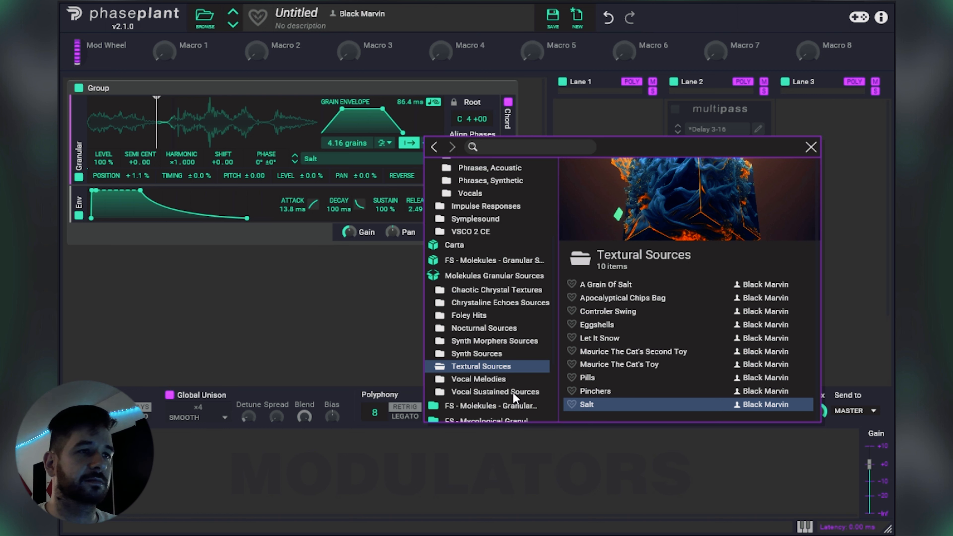
Step: Look through the vocal folders and load Vocal Sustained Aaah A from Vocal Sustained Sources
key("Down")
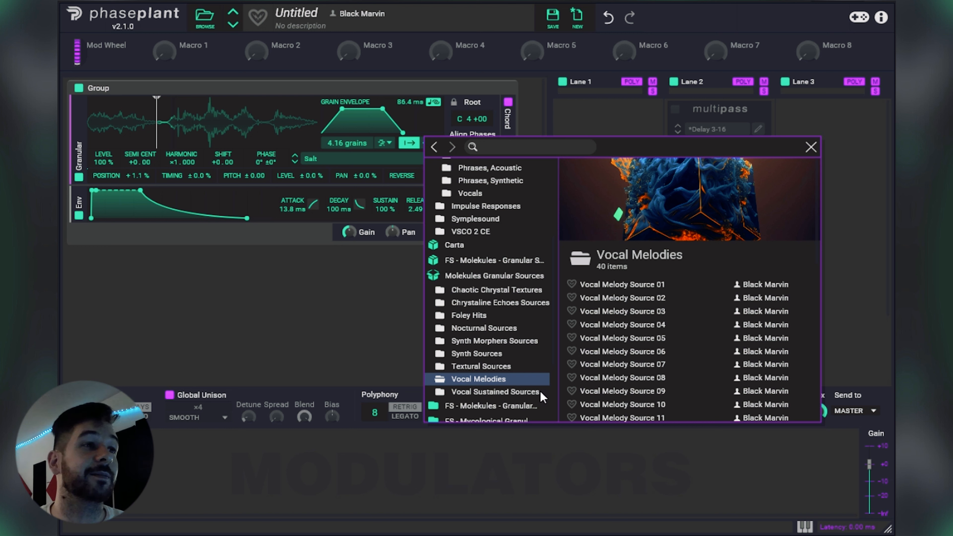
left_click(507, 393)
scroll(664, 335, "down", 2)
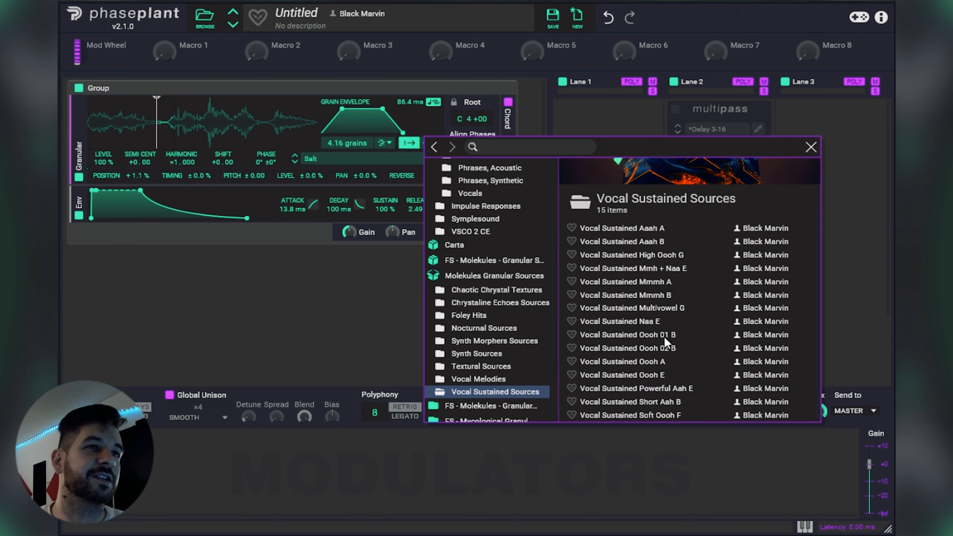
scroll(669, 312, "up", 3)
scroll(660, 339, "down", 3)
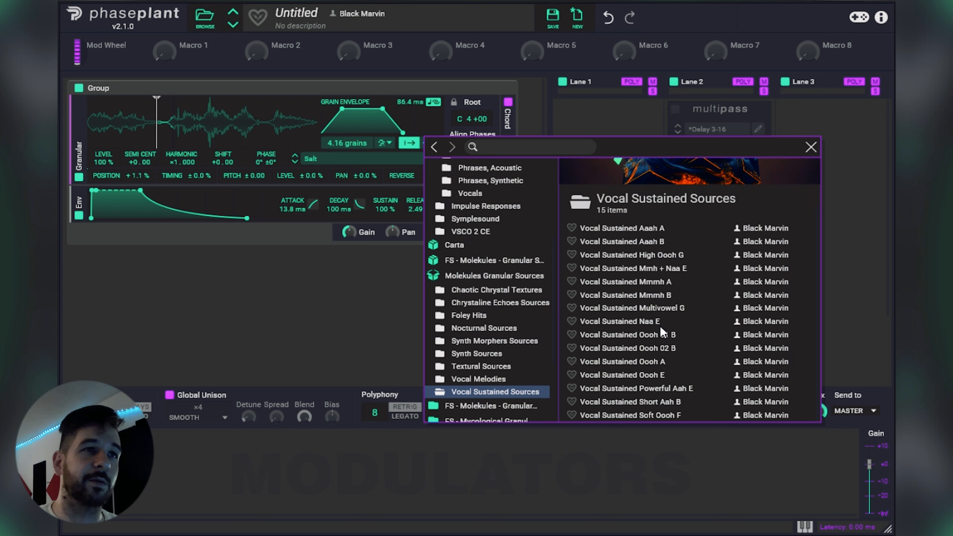
double_click(649, 230)
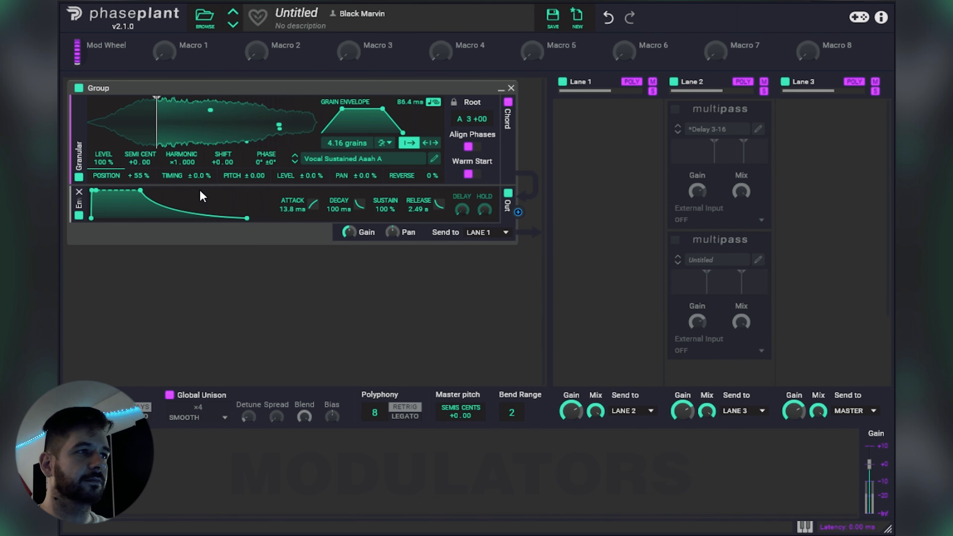
Step: Set timing randomization to 35 % and audition Vocal Sustained Aaah A, Aaah B and High Oooh G, adjusting the playback start for each
left_click_drag(201, 177, 201, 165)
mouse_move(161, 141)
left_mouse_down()
mouse_move(255, 138)
mouse_move(137, 132)
left_mouse_up()
left_click(295, 161)
mouse_move(136, 127)
left_mouse_down()
mouse_move(220, 126)
mouse_move(128, 127)
left_mouse_up()
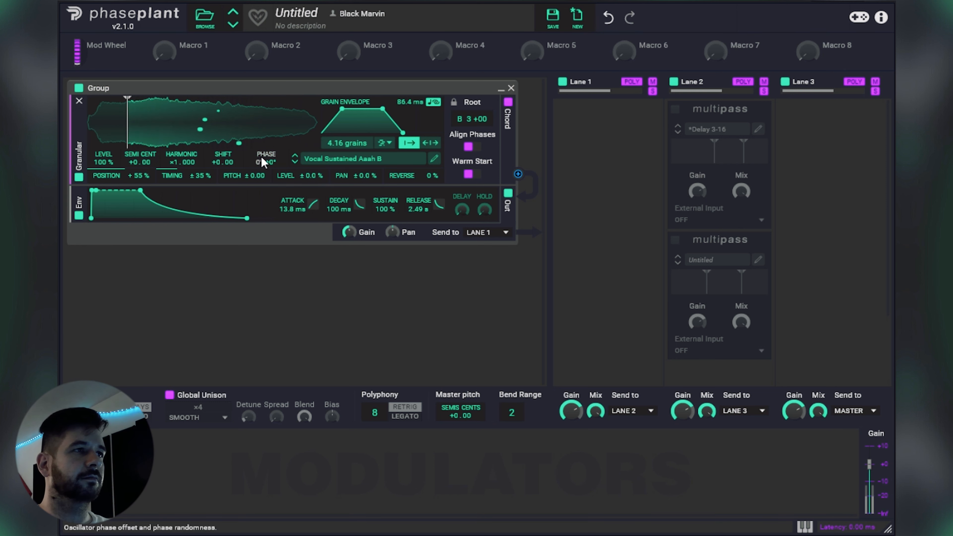
left_click(295, 162)
mouse_move(128, 143)
left_mouse_down()
mouse_move(161, 143)
mouse_move(141, 143)
left_mouse_up()
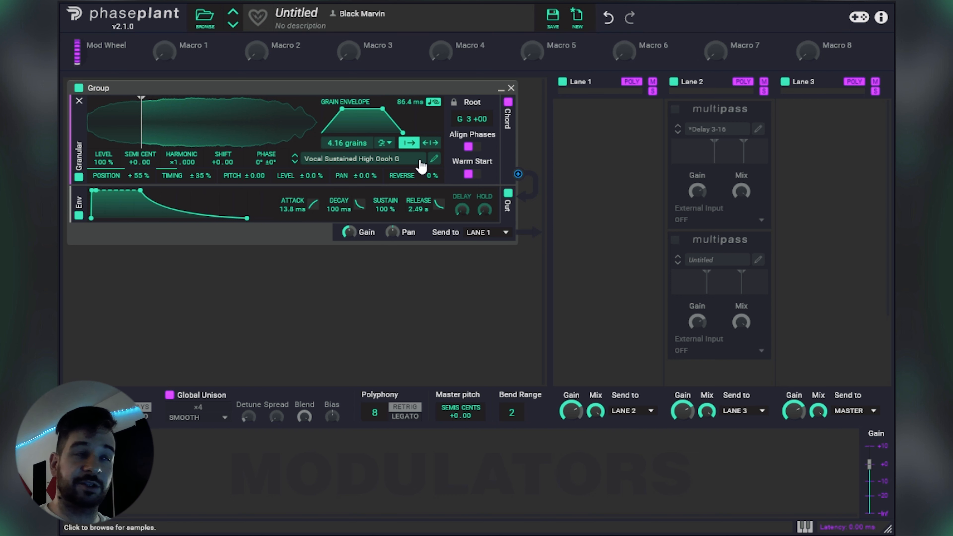
Step: Switch to Vocal Sustained Mmh + Naa E, set position randomization to 33 %, and move the playback start slightly later
left_click(295, 163)
mouse_move(141, 120)
left_mouse_down()
mouse_move(265, 120)
mouse_move(137, 120)
left_mouse_up()
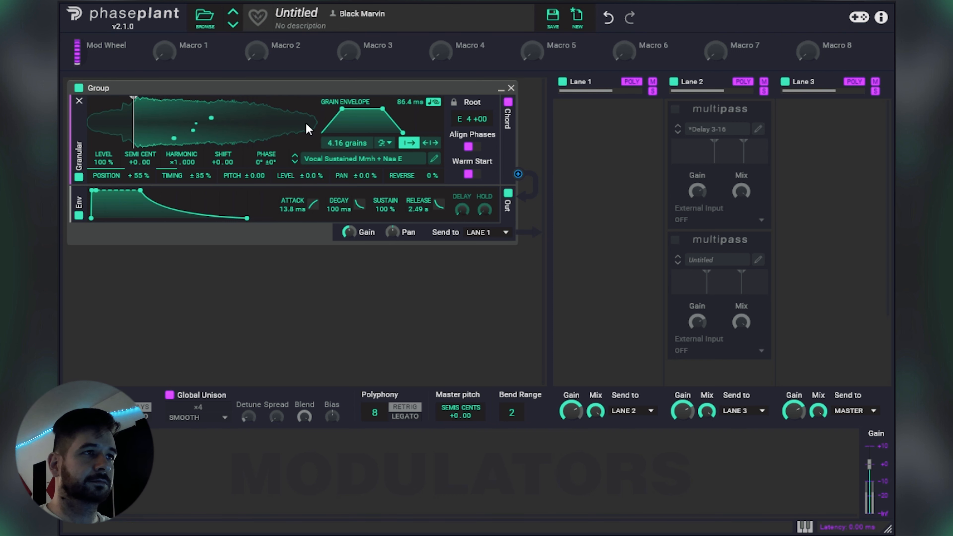
left_click_drag(129, 175, 129, 184)
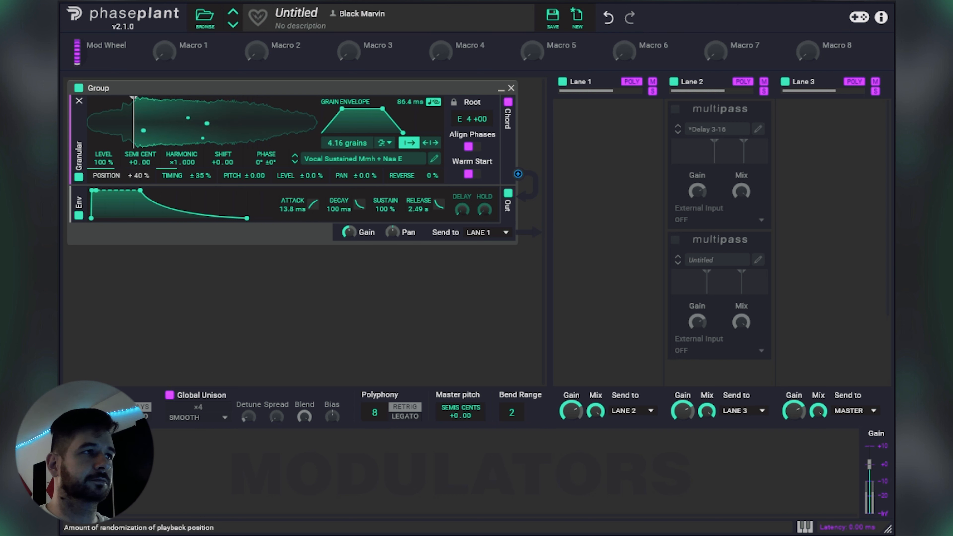
mouse_move(134, 131)
left_mouse_down()
mouse_move(248, 130)
mouse_move(124, 129)
mouse_move(217, 124)
mouse_move(145, 126)
left_mouse_up()
Step: Audition Vocal Sustained Mmmh A, Mmmh B and Multivowel G, moving the playback start close to the beginning of Multivowel G
left_click(295, 162)
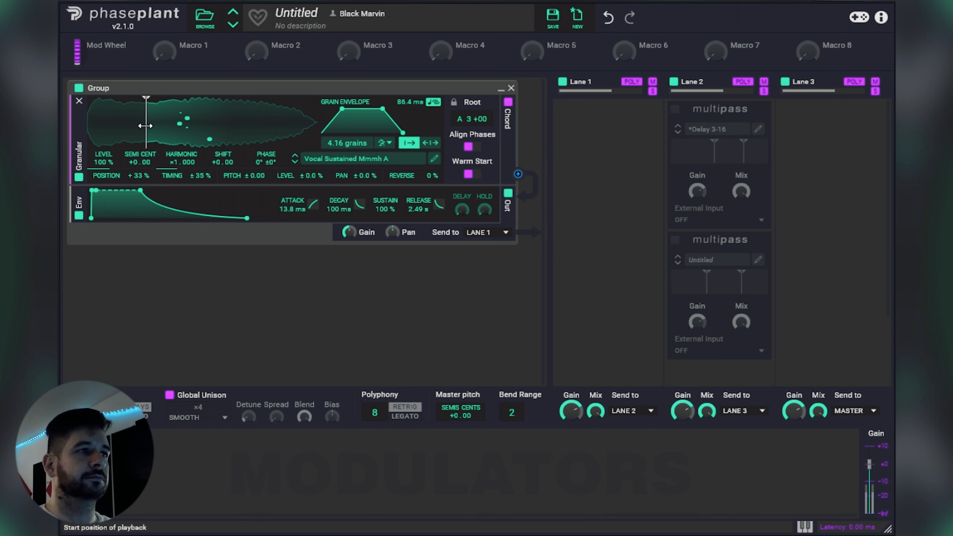
left_click(295, 161)
mouse_move(146, 130)
left_mouse_down()
mouse_move(206, 130)
mouse_move(98, 135)
mouse_move(256, 134)
mouse_move(140, 135)
left_mouse_up()
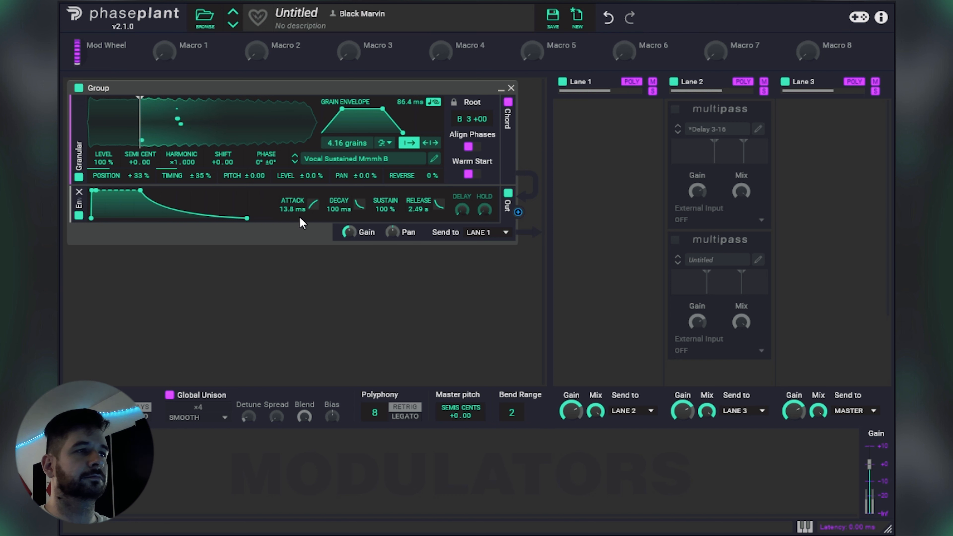
left_click(295, 161)
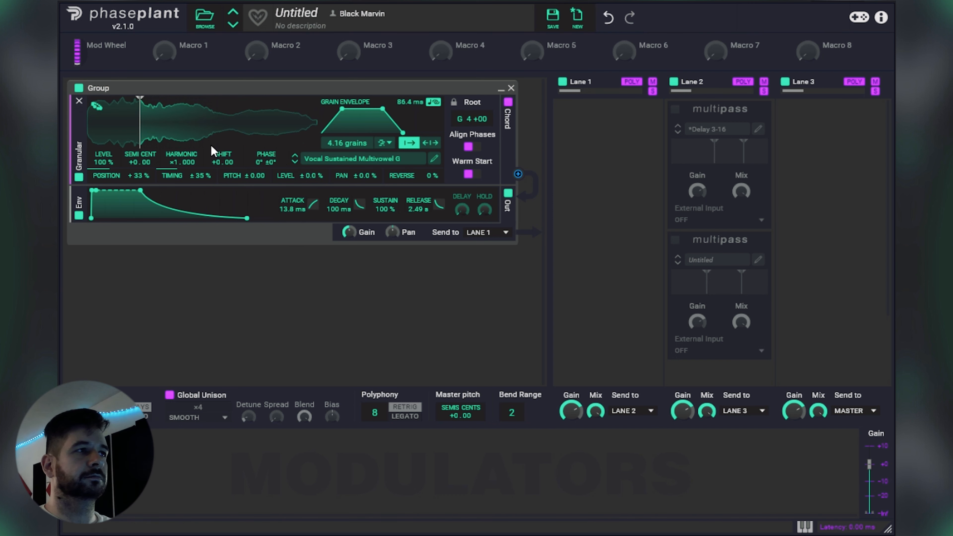
mouse_move(138, 132)
left_mouse_down()
mouse_move(97, 133)
mouse_move(267, 116)
mouse_move(165, 112)
mouse_move(106, 124)
left_mouse_up()
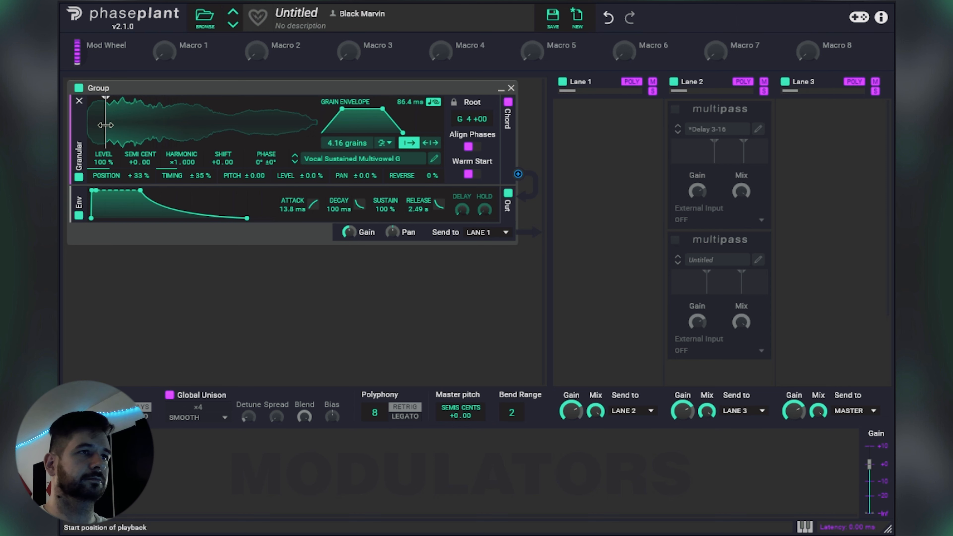
Step: Audition Multivowel G with later playback starts, setting timing randomization to 12 % and position randomization to 23 %
mouse_move(105, 125)
left_mouse_down()
mouse_move(184, 123)
mouse_move(137, 124)
left_mouse_up()
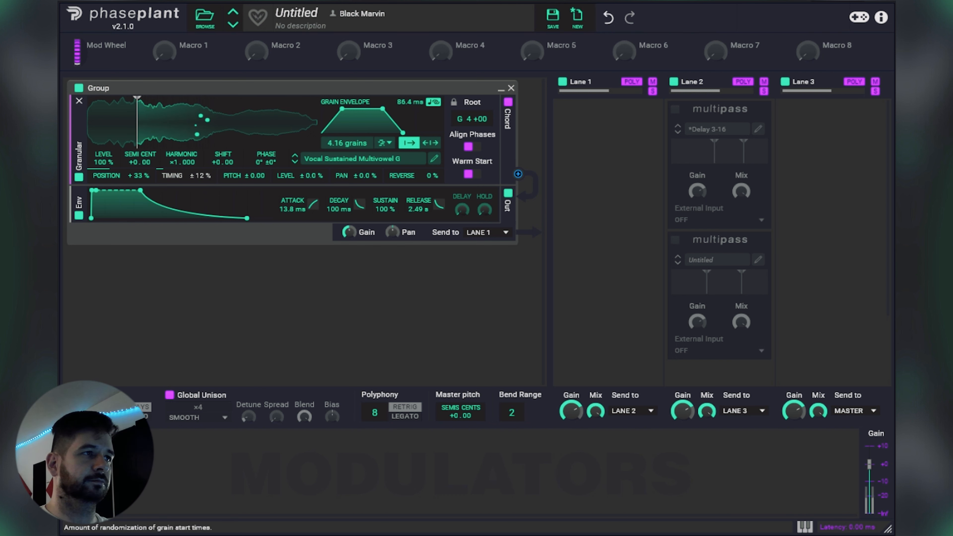
left_click_drag(138, 175, 139, 180)
left_click_drag(137, 135, 220, 135)
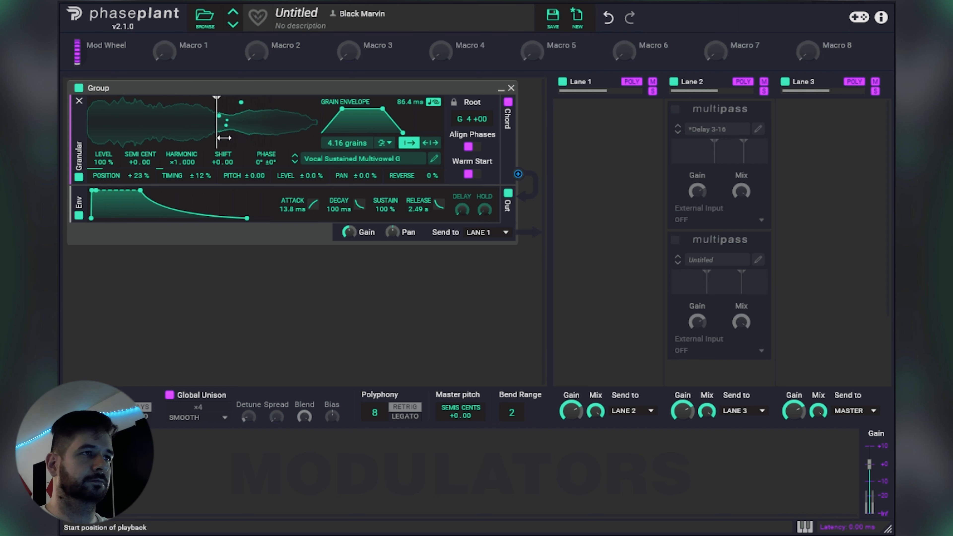
Step: Audition Vocal Sustained Naa E and Vocal Sustained Oooh 01 B, moving the playback start earlier for each
left_click(295, 162)
mouse_move(217, 135)
left_mouse_down()
mouse_move(131, 130)
mouse_move(198, 132)
mouse_move(169, 131)
left_mouse_up()
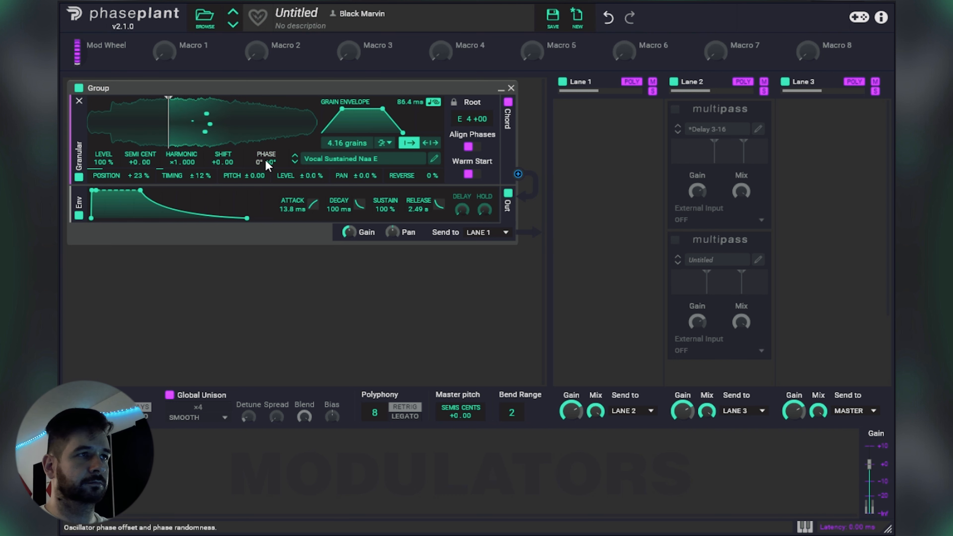
left_click(294, 162)
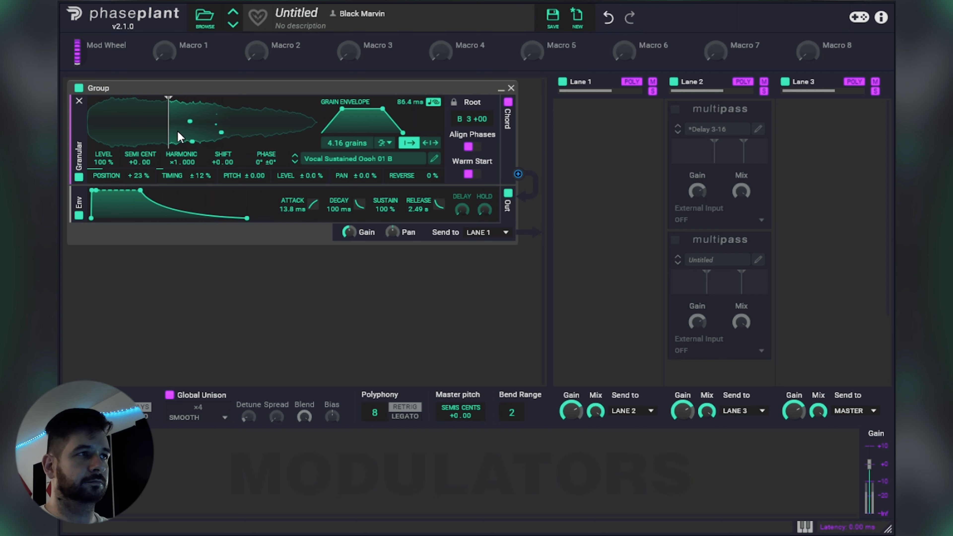
left_click_drag(168, 131, 121, 132)
Step: Set grain length to 132 ms, position randomization to 26 % and timing to 16 %, and try late and early playback starts on Oooh 01 B
left_click_drag(410, 102, 411, 93)
left_click_drag(133, 171, 183, 168)
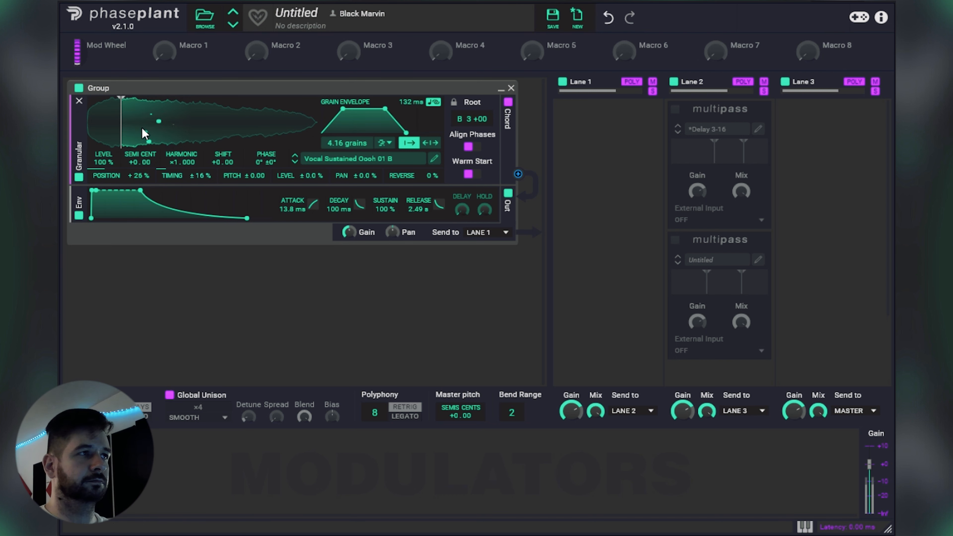
left_click_drag(121, 132, 219, 136)
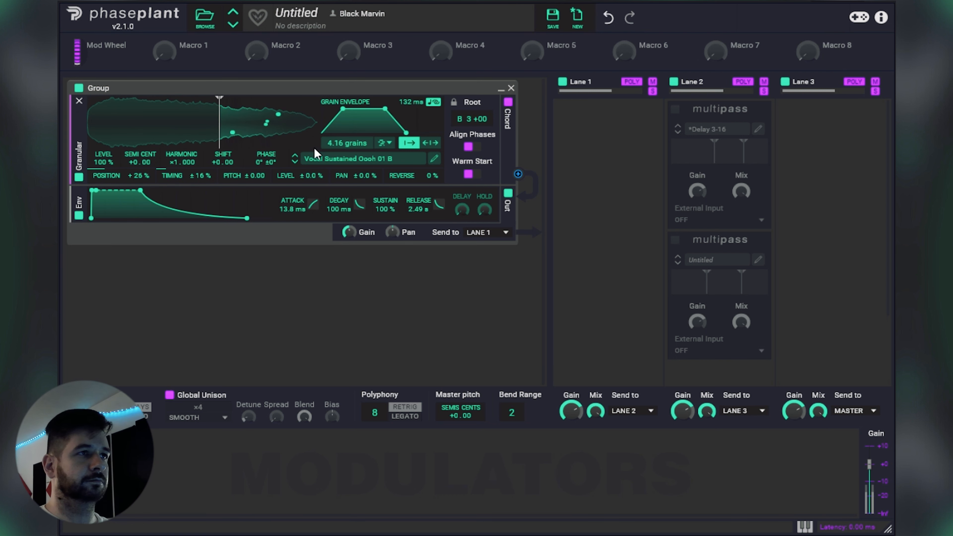
left_click_drag(217, 142, 123, 142)
Step: Audition Vocal Sustained Oooh 02 B with 6.04 grains, and load Vocal Sustained Powerful Aah E with a slightly later playback start
left_click(295, 162)
mouse_move(124, 124)
left_mouse_down()
mouse_move(271, 124)
mouse_move(121, 122)
left_mouse_up()
left_click(326, 160)
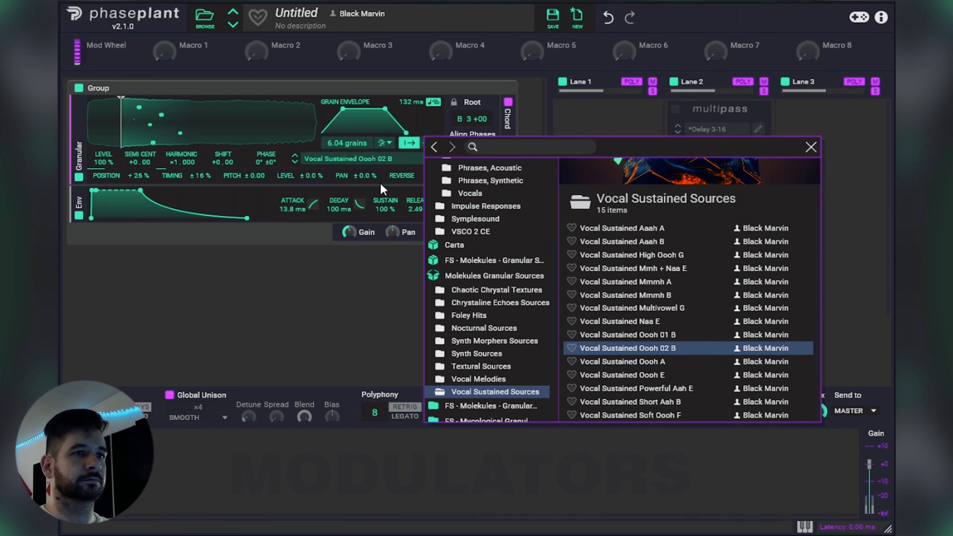
double_click(637, 388)
mouse_move(125, 131)
left_mouse_down()
mouse_move(228, 130)
mouse_move(163, 130)
left_mouse_up()
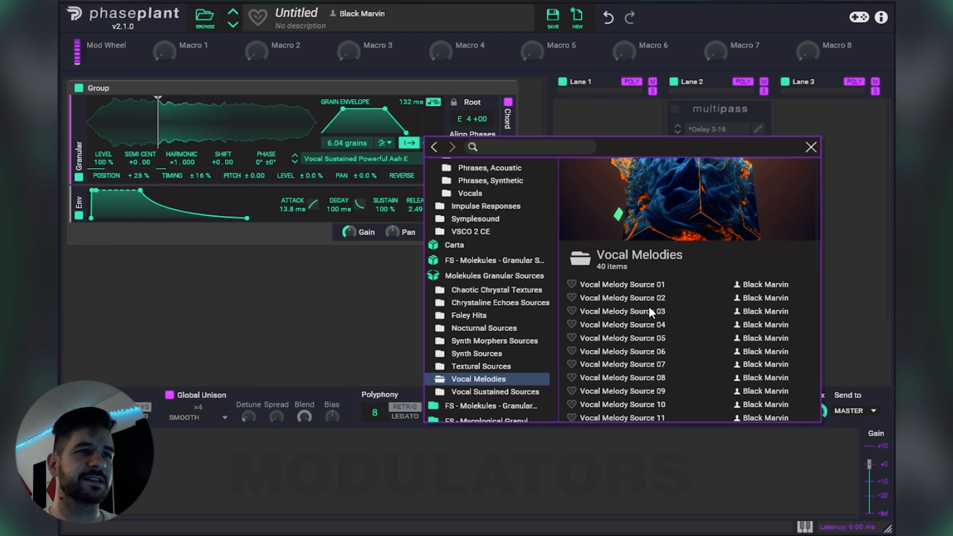
Step: Load Vocal Melody Source 07, set timing randomization to 0 % and position randomization to 9.7 %, and move the playback start earlier
left_click(642, 365)
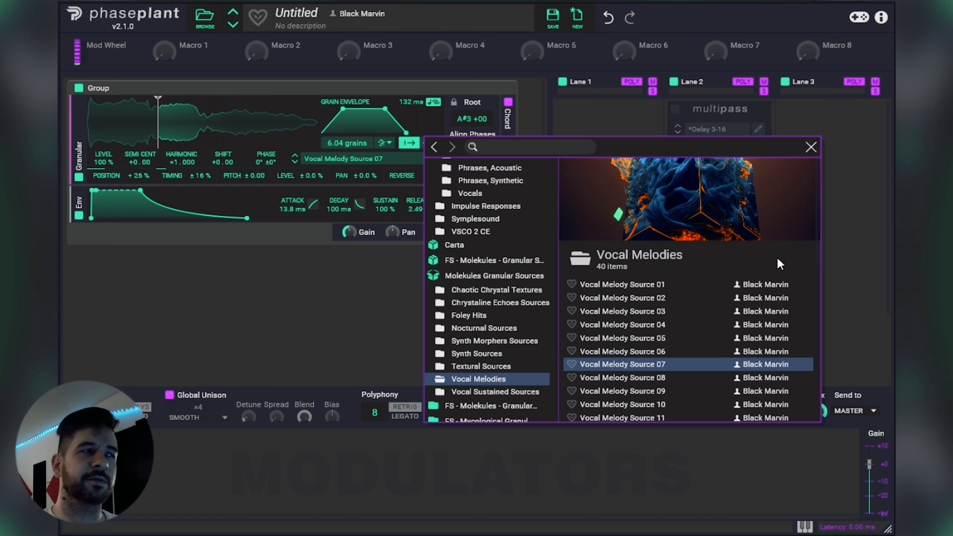
left_click(811, 147)
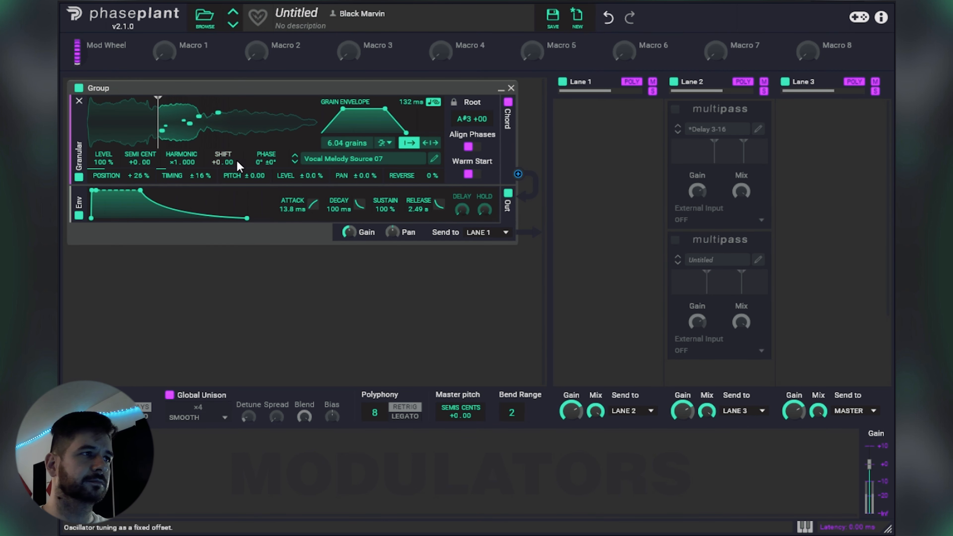
left_click_drag(199, 175, 199, 205)
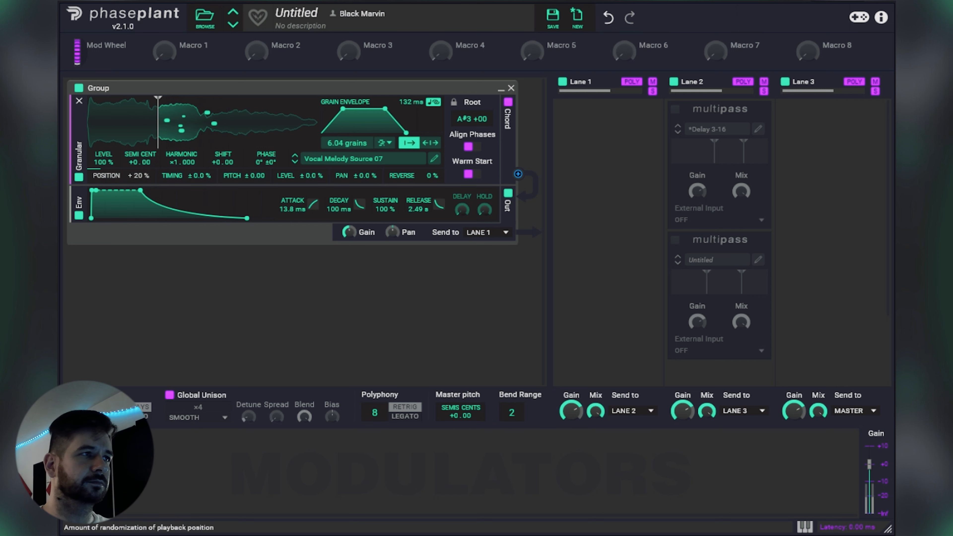
mouse_move(157, 148)
left_mouse_down()
mouse_move(104, 148)
mouse_move(267, 122)
mouse_move(114, 126)
mouse_move(234, 132)
mouse_move(298, 120)
mouse_move(114, 124)
left_mouse_up()
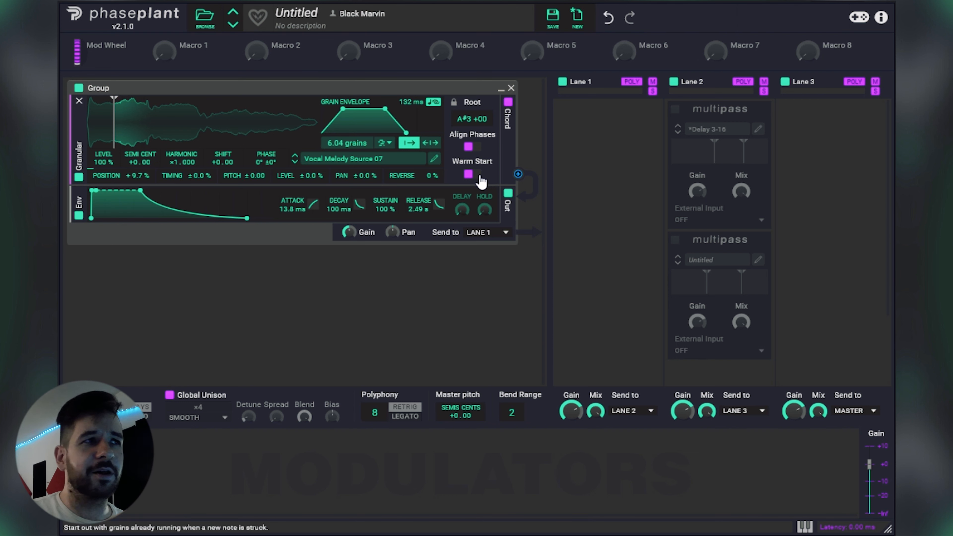
Step: Switch to the DAW playlist and briefly play Pattern 1 together with the audio clips on Track 1
left_click(388, 159)
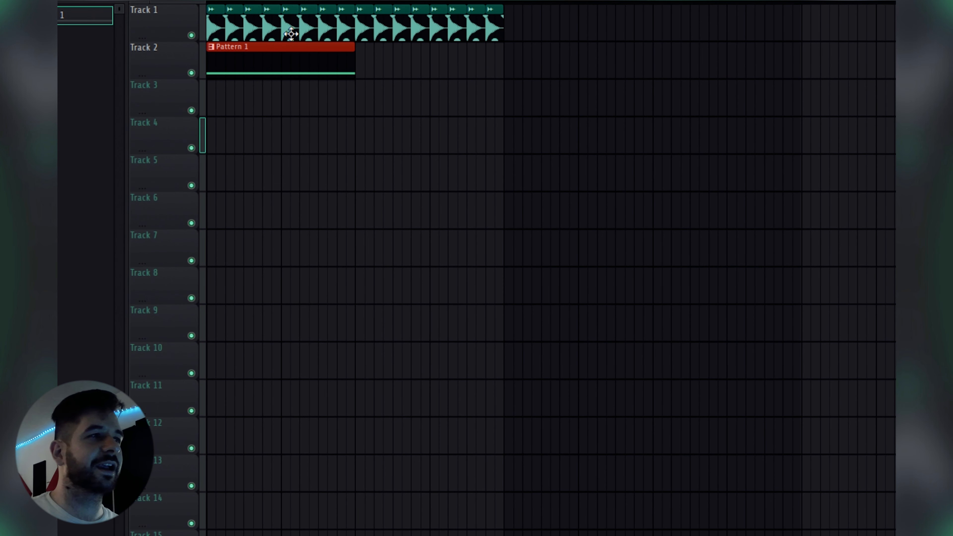
key("space")
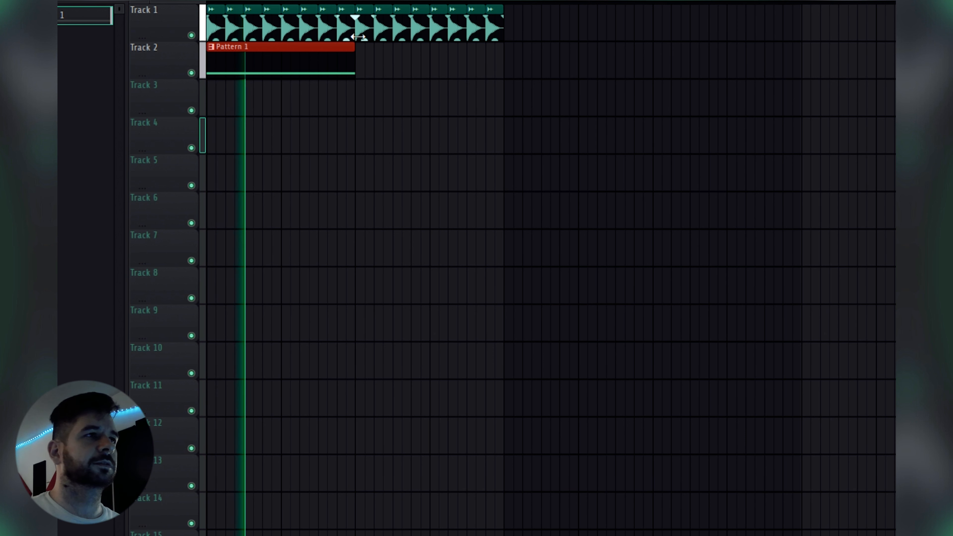
key("space")
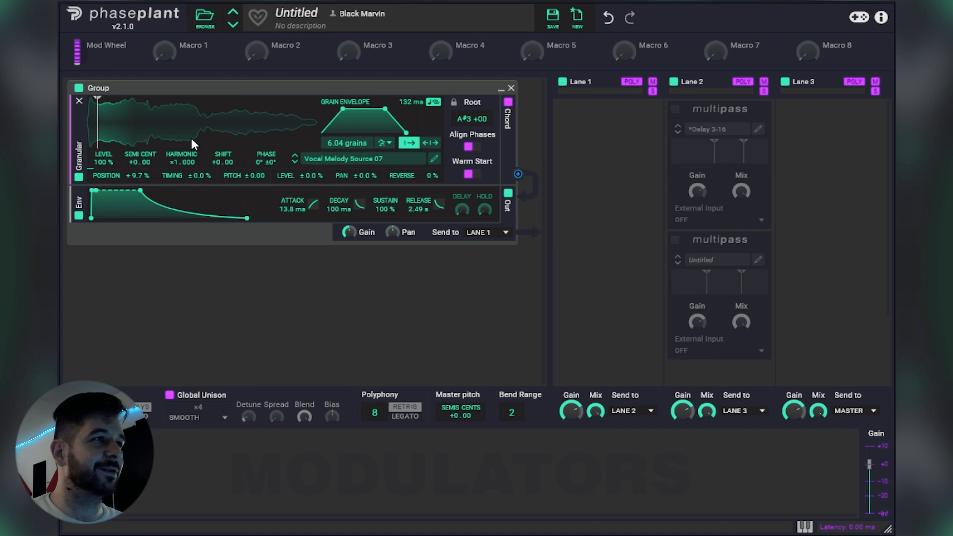
Step: Add an LFO modulator with the Pyramid shape at 16/16 and assign it to the granular playback position
left_click(116, 447)
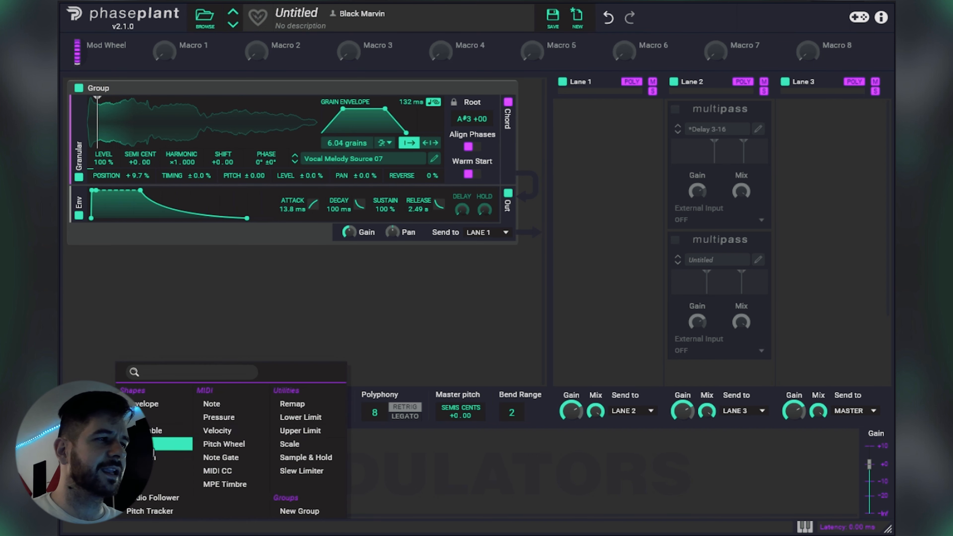
left_click(156, 423)
left_click(155, 498)
left_click(166, 511)
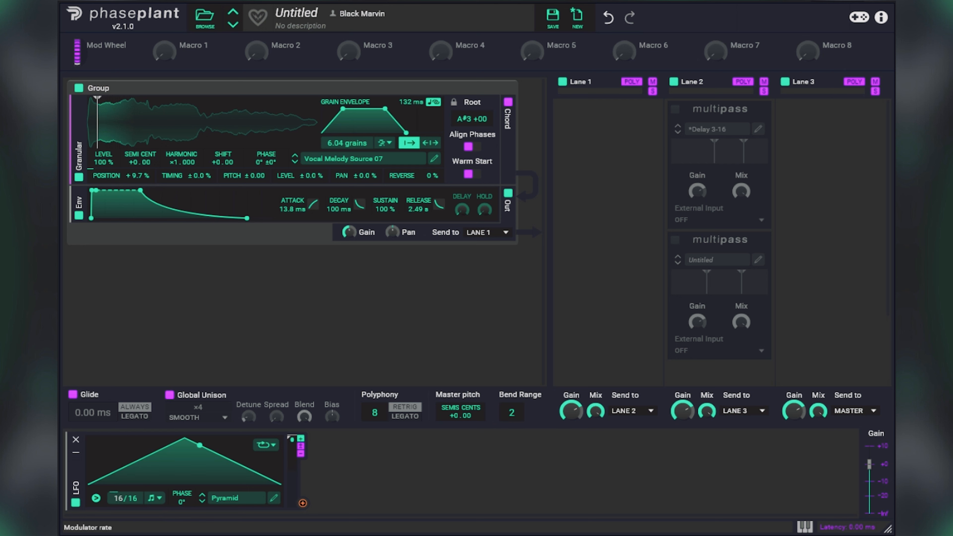
left_click_drag(303, 504, 93, 121)
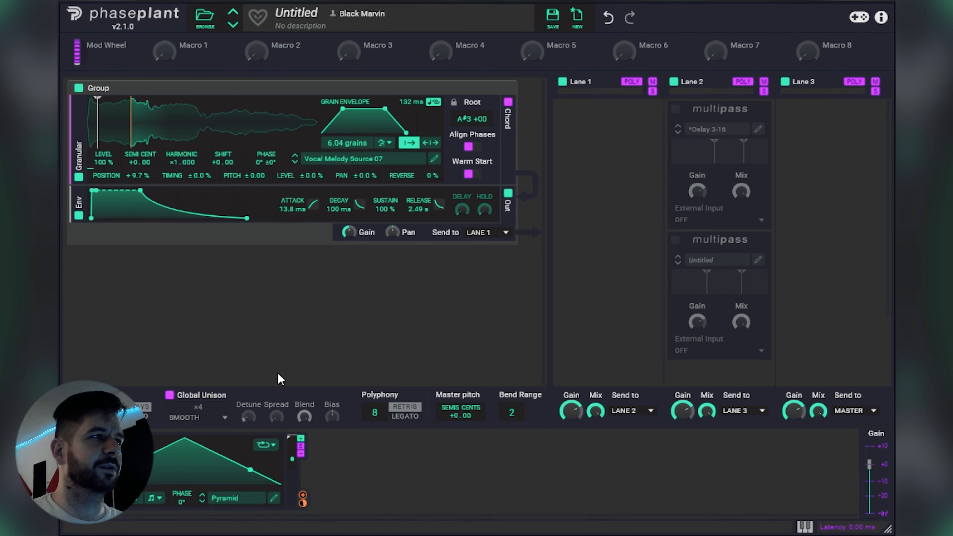
Step: Increase the LFO's modulation depth on the playback position so the sweep covers nearly the whole sample
mouse_move(303, 500)
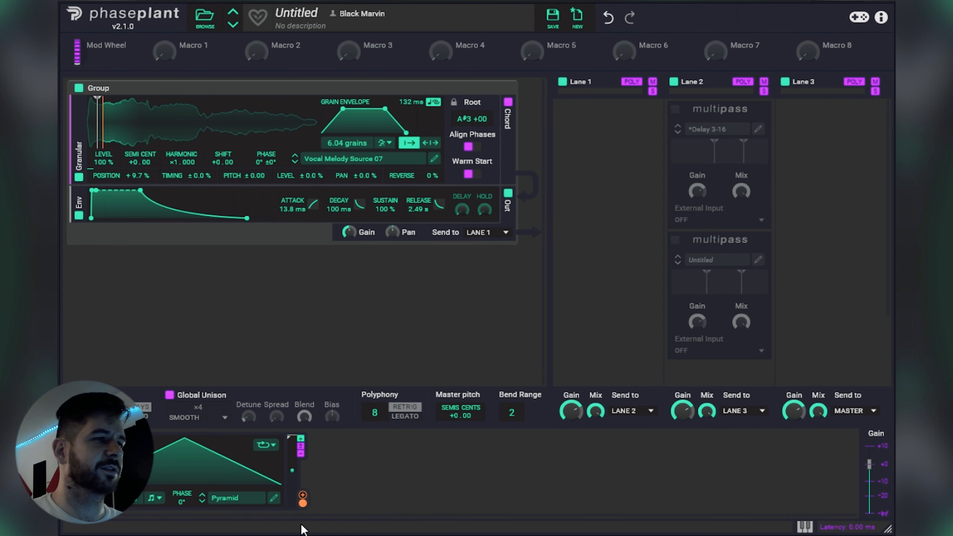
left_click_drag(303, 504, 302, 508)
left_click(359, 498)
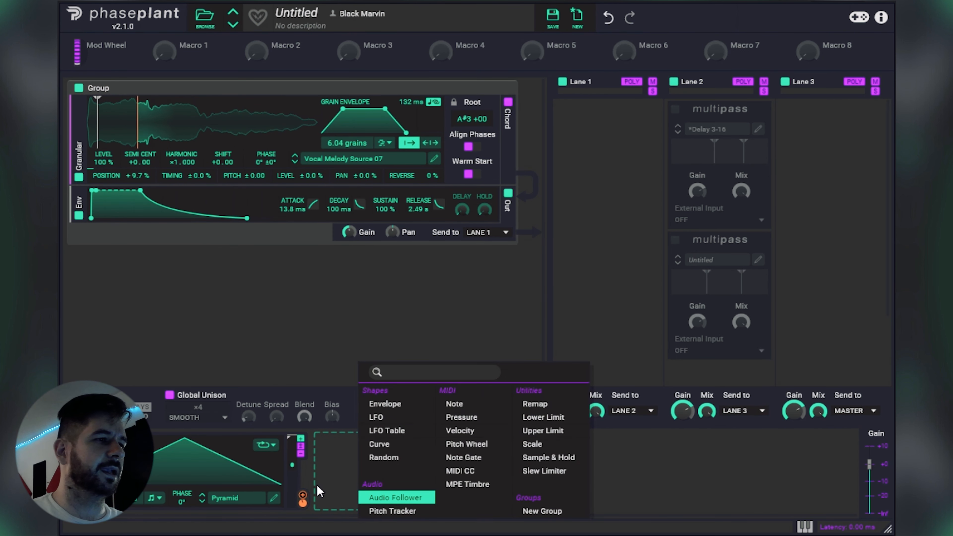
left_click(292, 487)
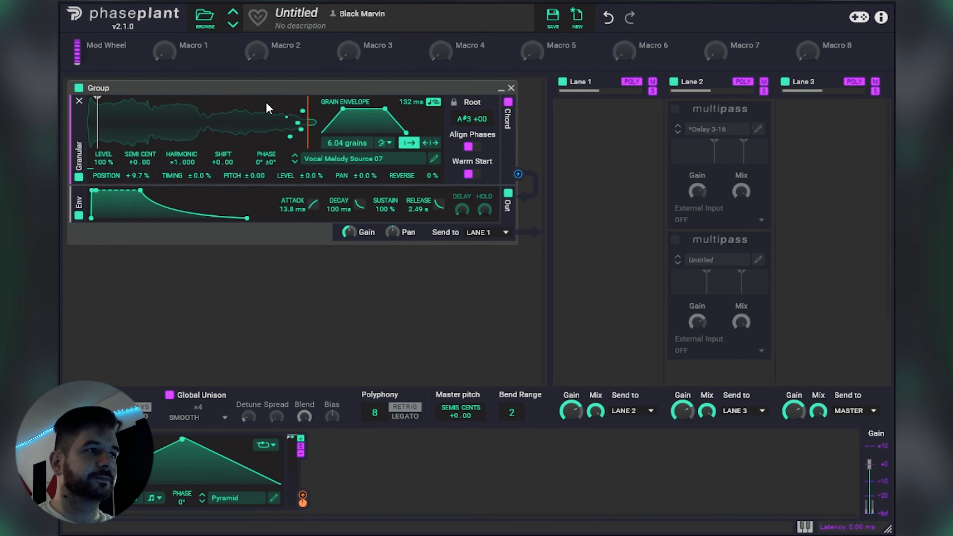
Step: In the LFO editor, lower the pyramid's peak to 0 %, enable grid snapping with 16 time divisions, and place the node at 5/16
left_click(274, 499)
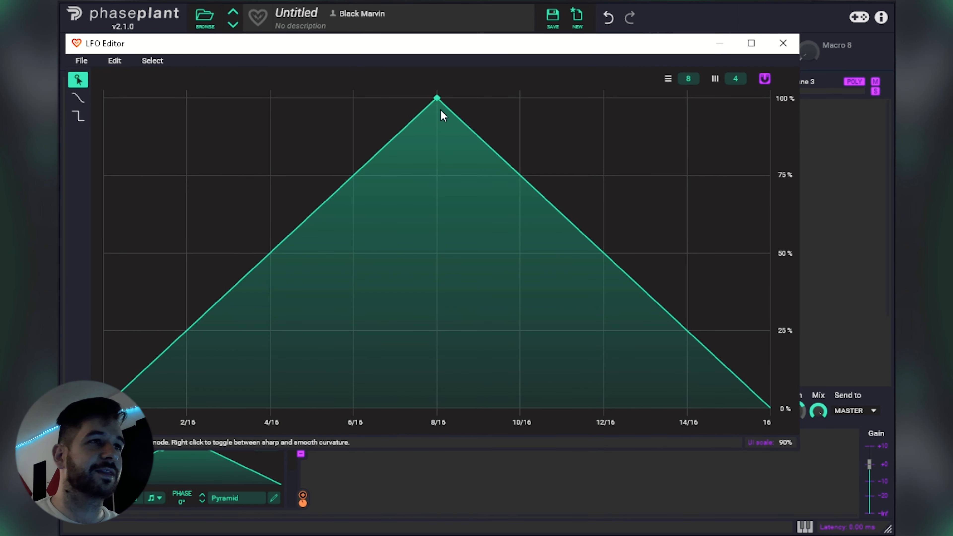
left_click_drag(439, 99, 271, 412)
left_click(766, 81)
mouse_move(696, 80)
left_mouse_down()
mouse_move(697, 49)
mouse_move(697, 64)
left_mouse_up()
left_click_drag(271, 408, 311, 407)
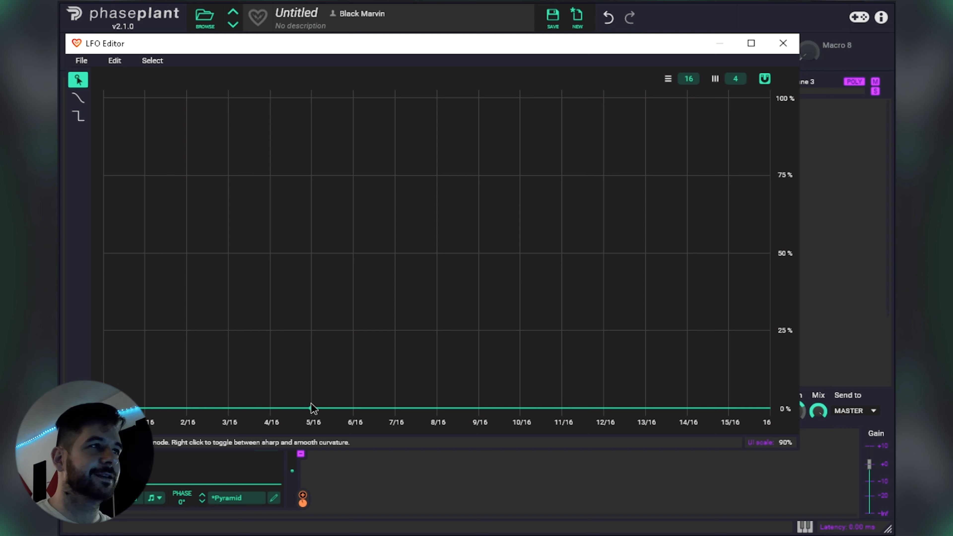
Step: Shape the LFO with a jump to 50 % at 3/16, a hold until 5/16, and a curved peak of 100 % at 12/16
double_click(232, 408)
left_click_drag(309, 390, 232, 242)
double_click(305, 254)
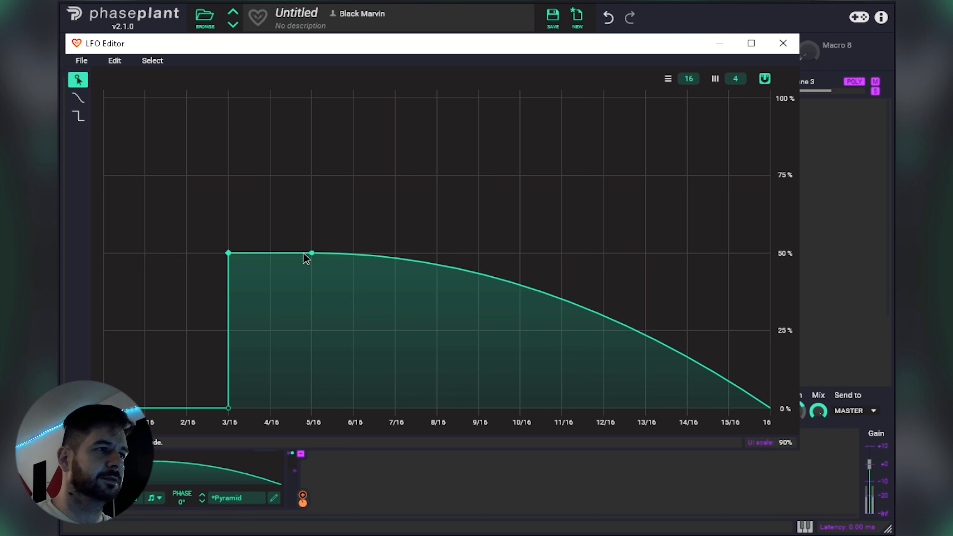
left_click_drag(517, 291, 602, 132)
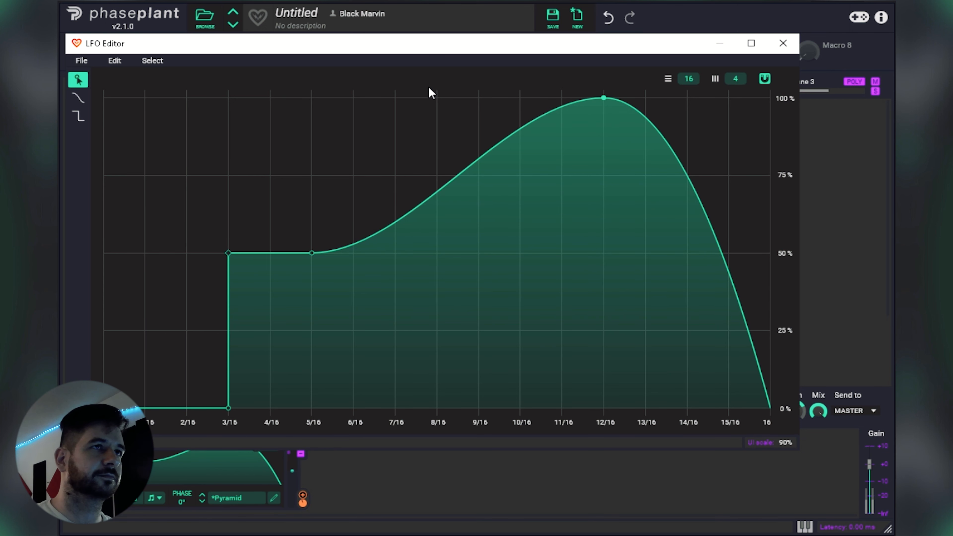
Step: Switch to the piano roll, transpose the long note up to G4, and play the pattern briefly
left_click(540, 1)
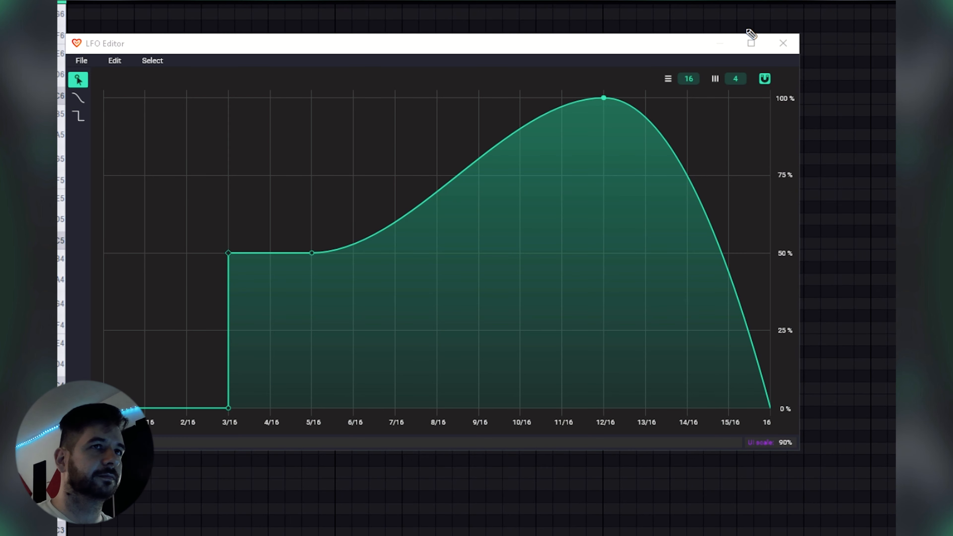
left_click(784, 43)
key("shift+Up")
key("shift+Up")
key("shift+Up")
key("shift+Up")
key("space")
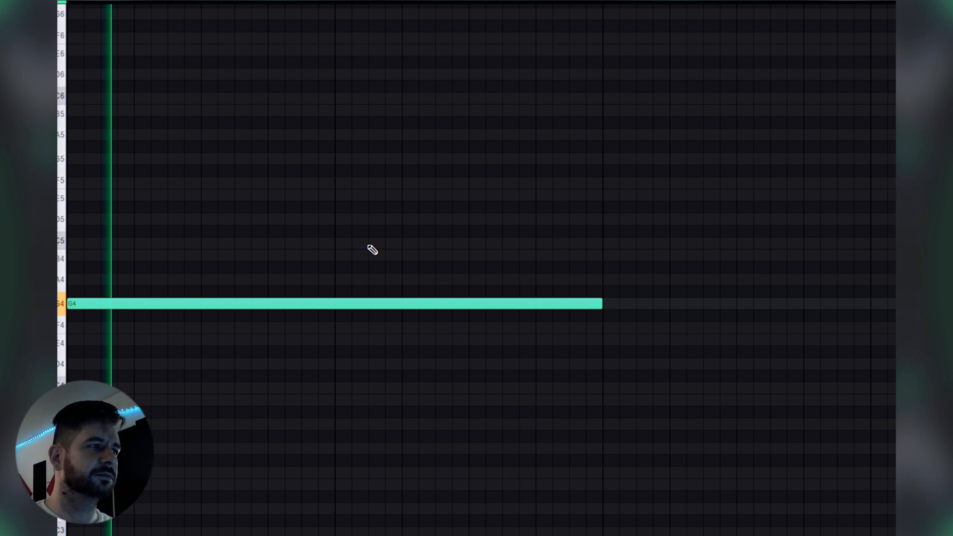
key("space")
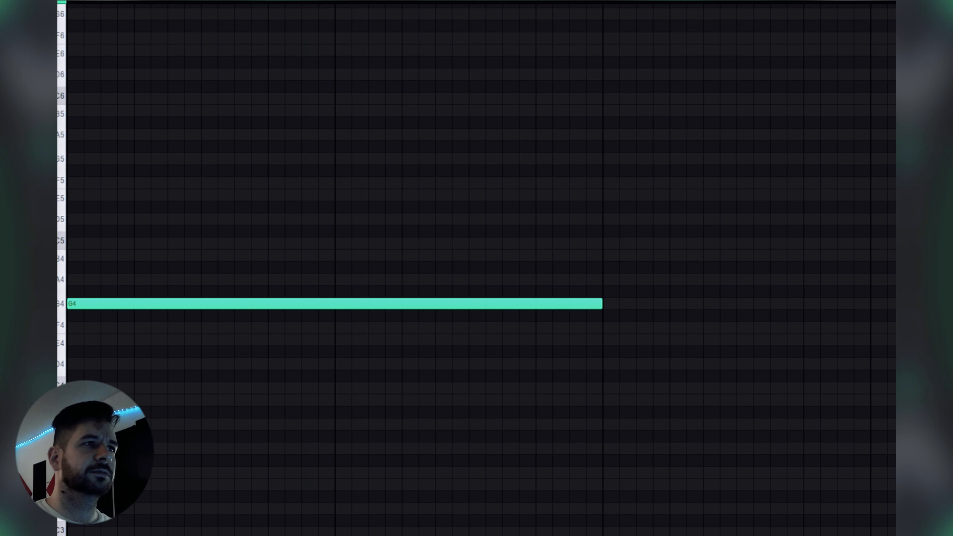
Step: Return to the LFO editor, extend the 50 % plateau to 8/16, and add a step to 75 % there, held to the end
key("F6")
left_click(399, 98)
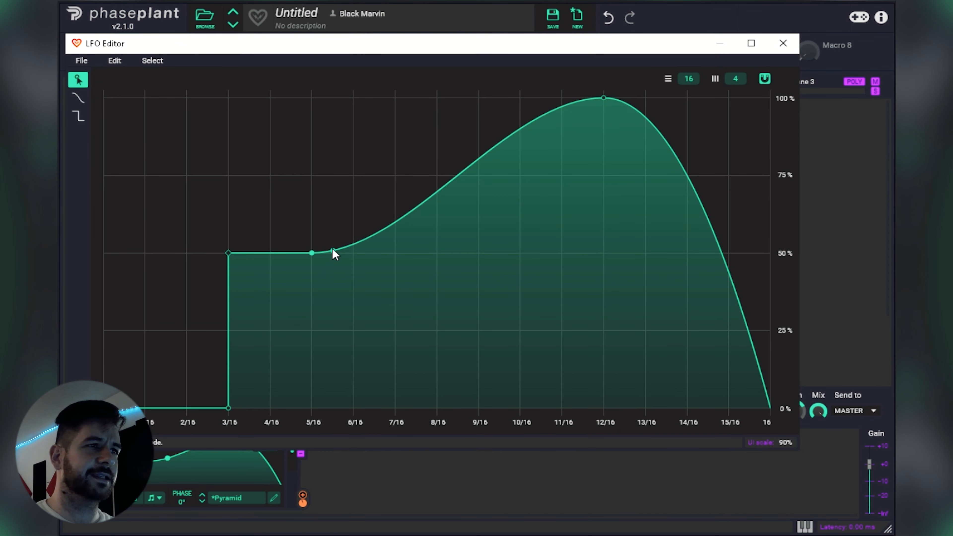
left_click_drag(312, 253, 437, 253)
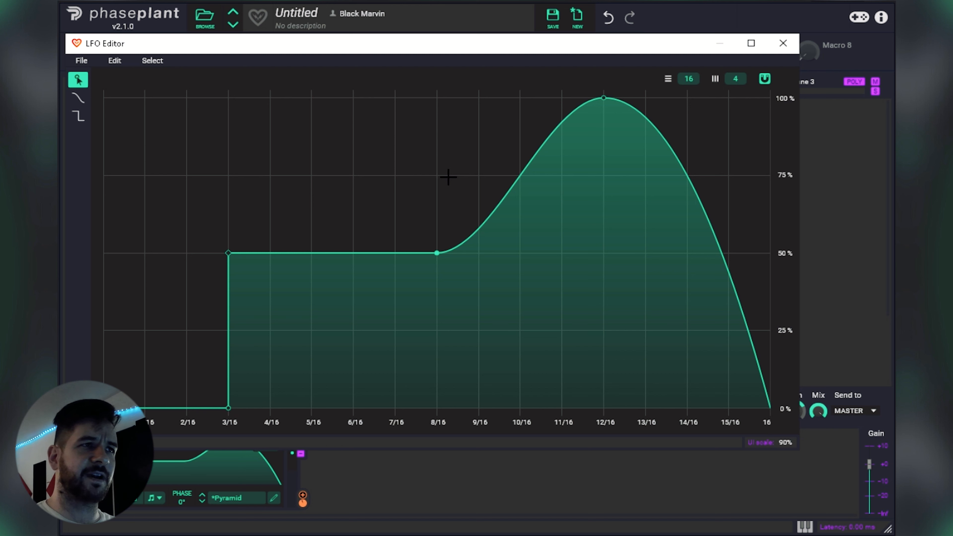
left_click_drag(533, 175, 453, 179)
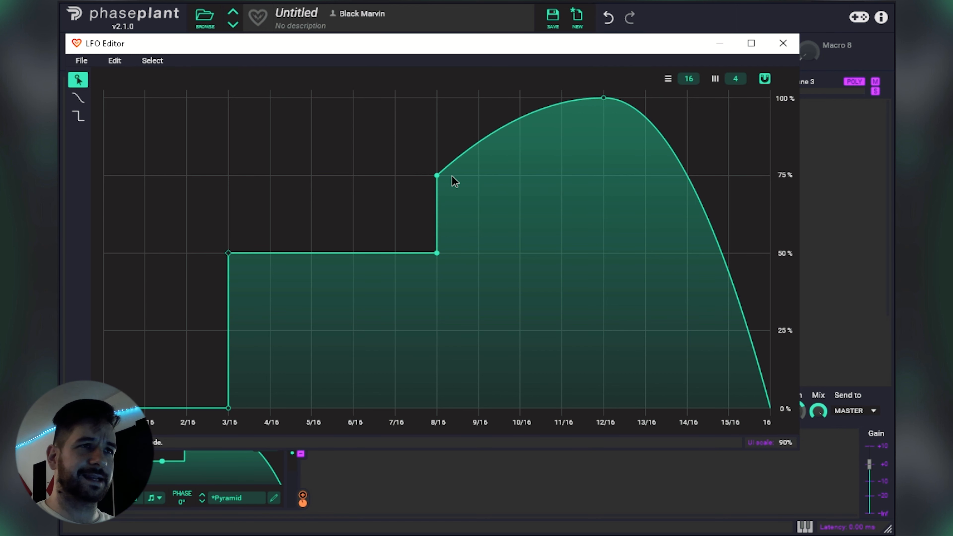
left_click_drag(599, 100, 600, 181)
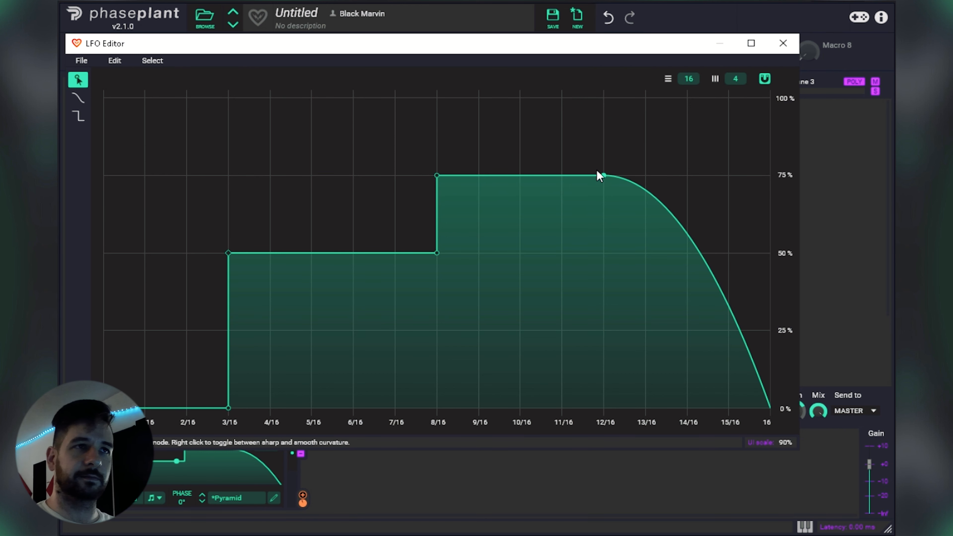
left_click_drag(770, 408, 803, 178)
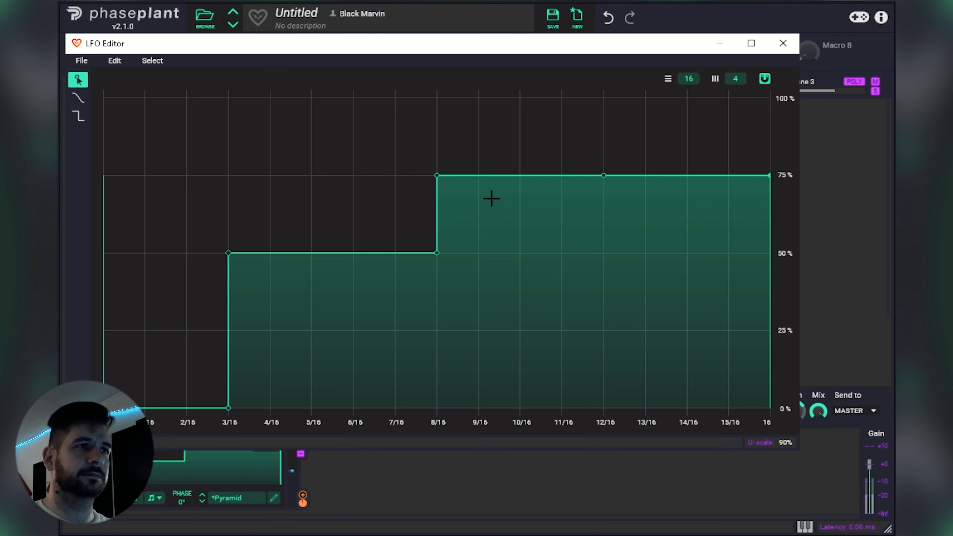
Step: Replace the LFO's jump at 3/16 with a curved rise from 0 % that reaches 50 % at 8/16
left_click_drag(228, 253, 312, 254)
left_click_drag(400, 256, 313, 255)
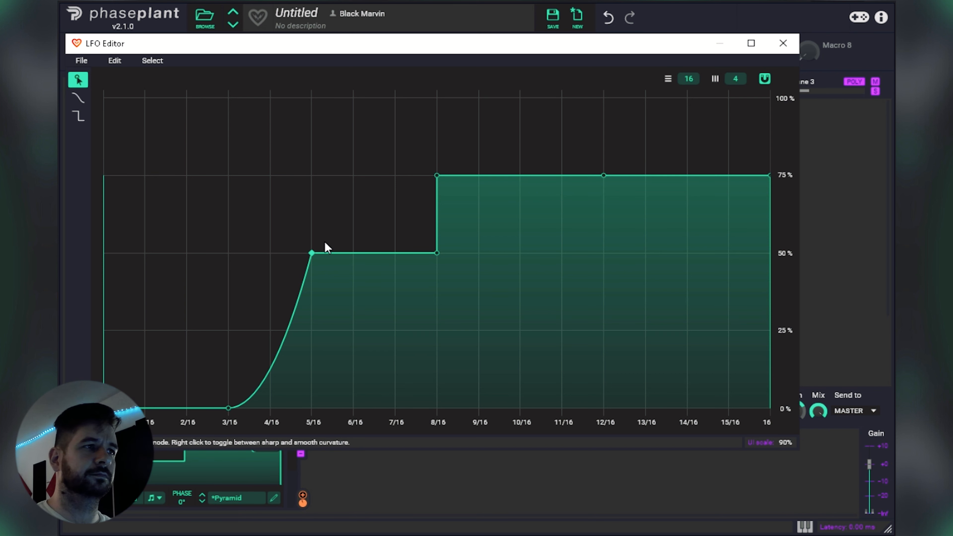
left_click_drag(312, 255, 418, 255)
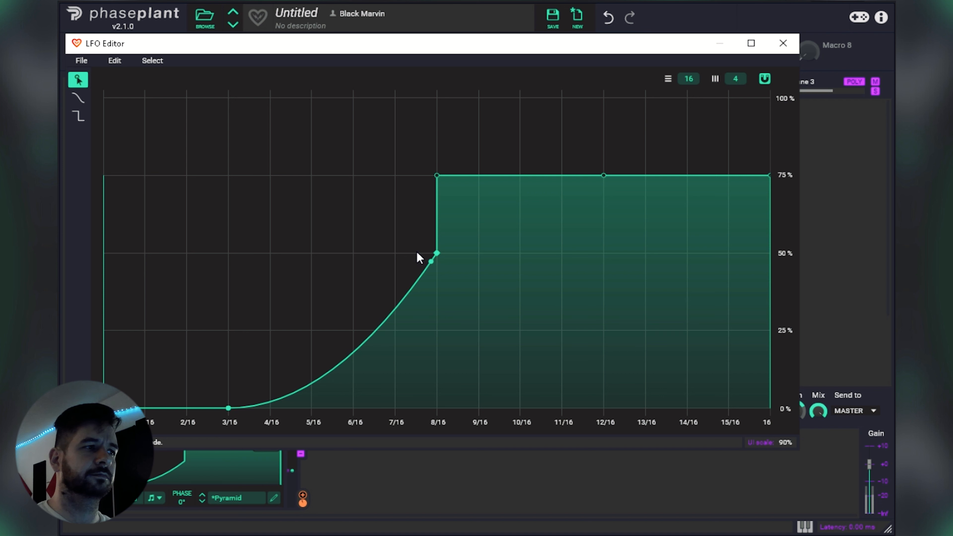
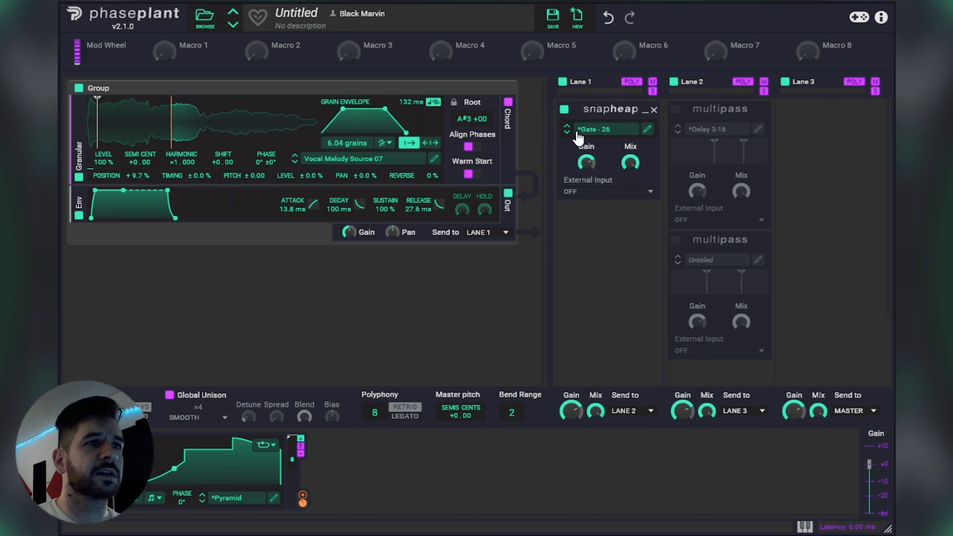
Step: Load the Gate - 27 preset in Lane 1's Snapheap and enable both Multipass effects in Lane 2, inspecting the Delay 3-16 bands
left_click(567, 132)
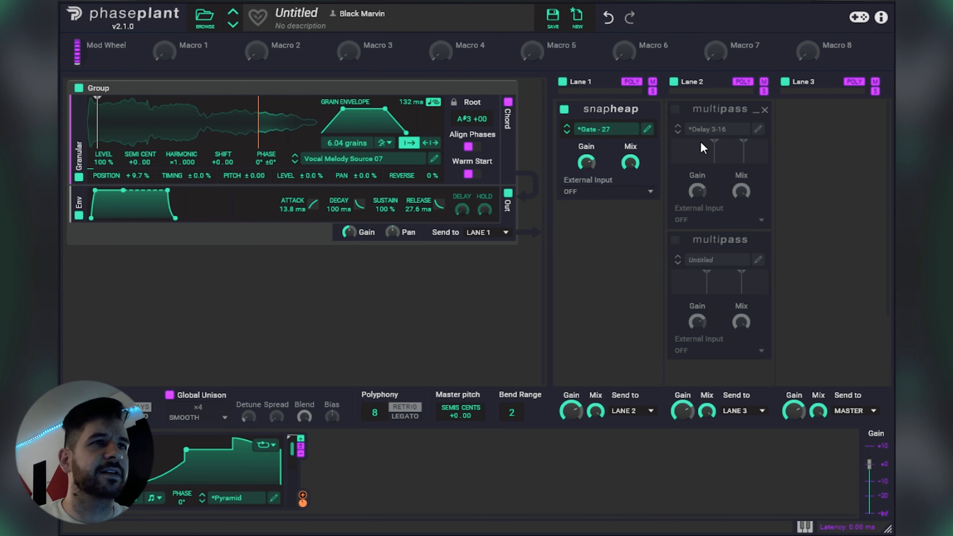
left_click(676, 110)
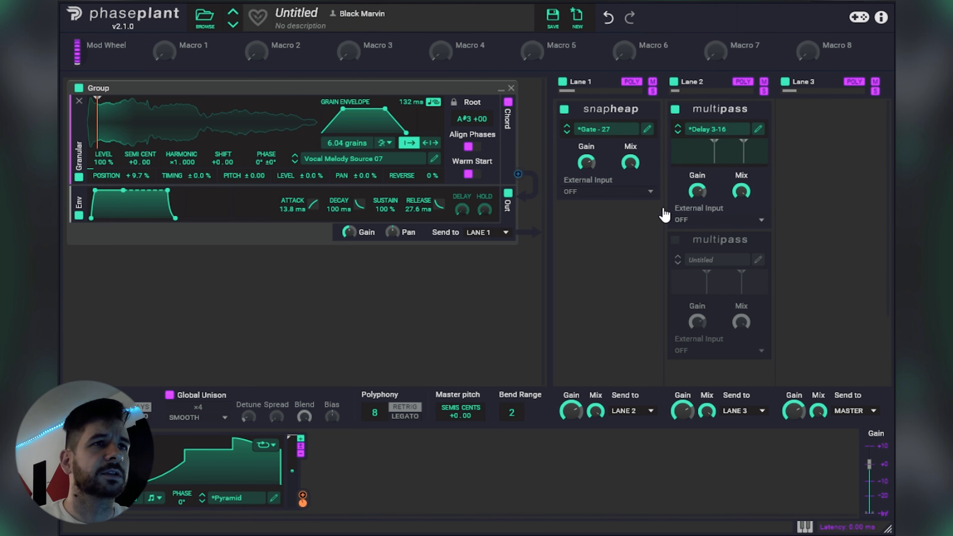
left_click(758, 130)
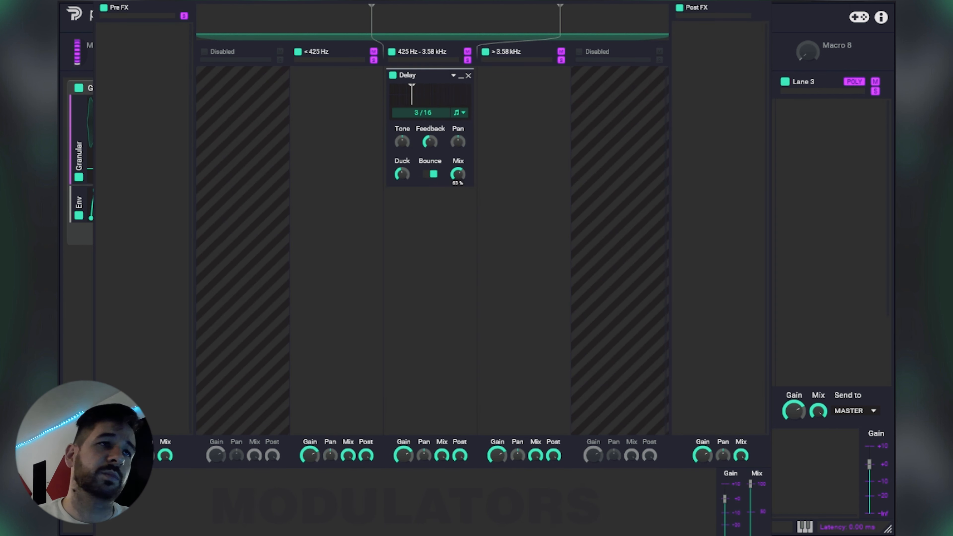
left_click(764, 1)
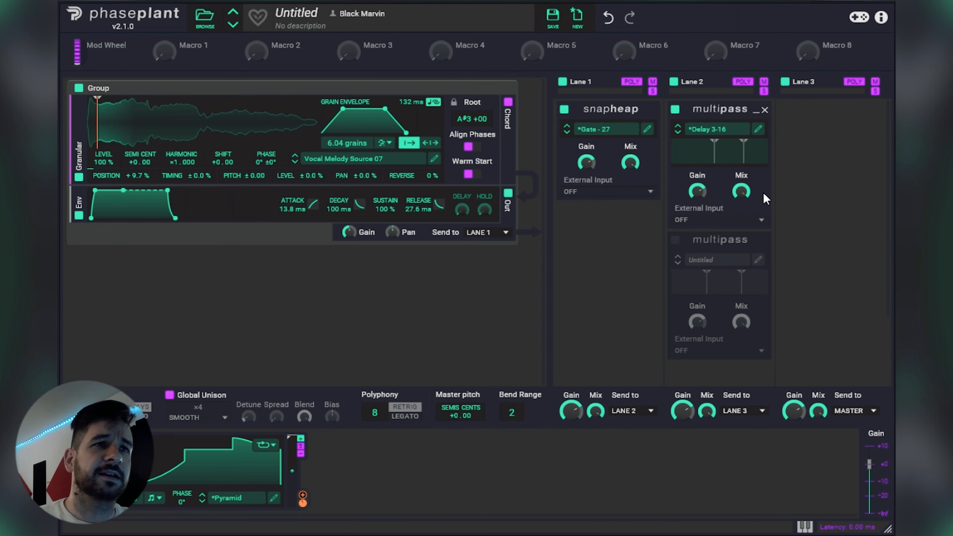
left_click(675, 242)
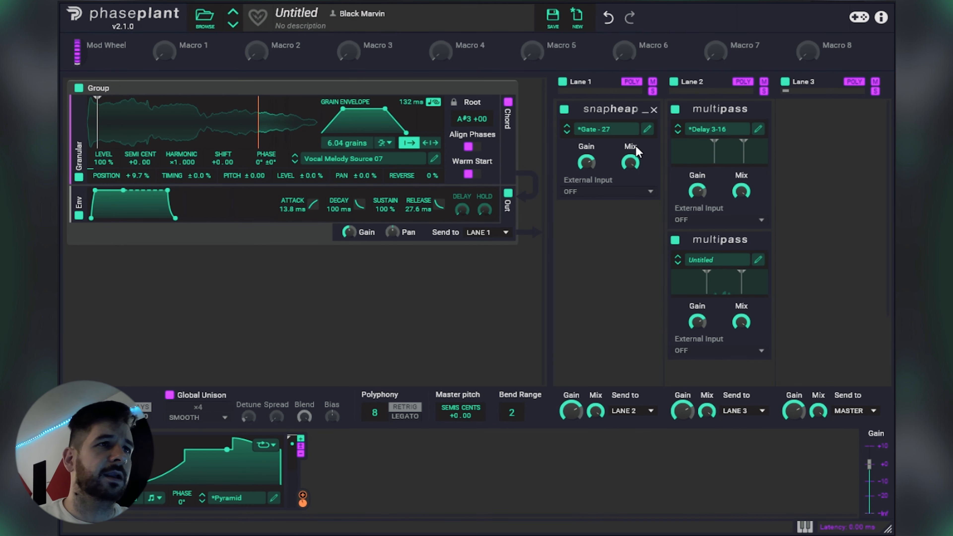
Step: Load the Gate - 28 preset in Lane 1's Snapheap and turn up its mix
left_click(567, 132)
left_click_drag(630, 163, 617, 92)
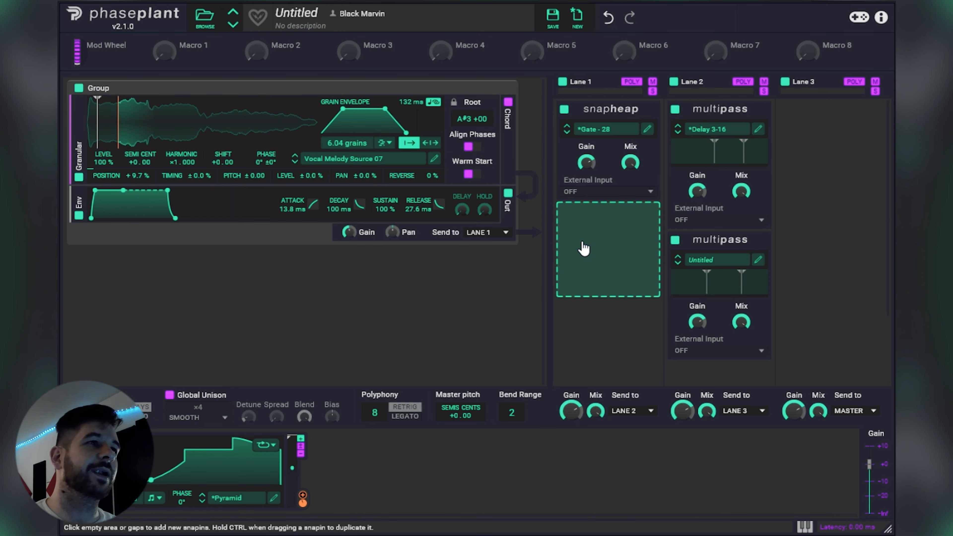
Step: Look through the Vocal Melodies samples for the Granular generator, keeping Vocal Melody Source 07 loaded
left_click(410, 162)
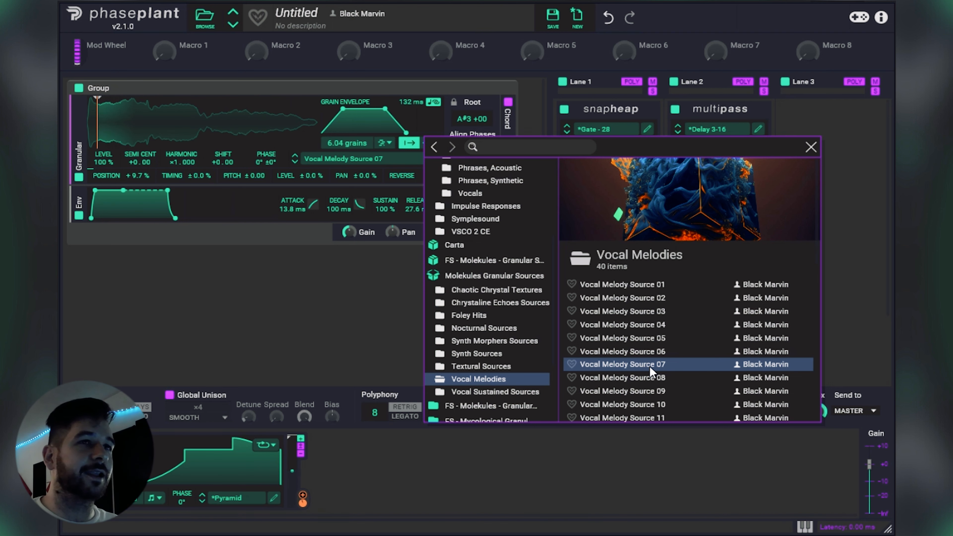
left_click(811, 147)
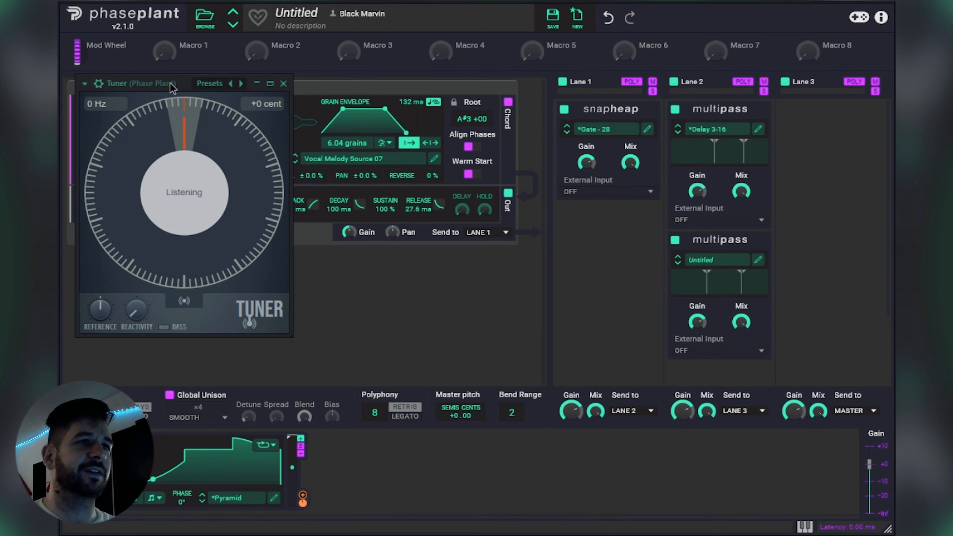
Step: Move the Tuner plugin over the effect lanes and raise its reactivity
left_click_drag(170, 87, 614, 187)
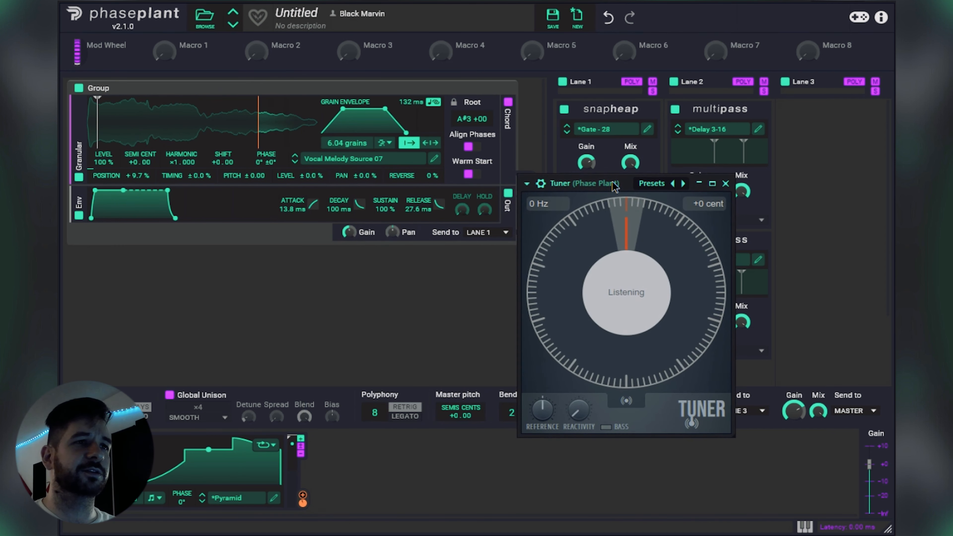
left_click_drag(579, 410, 579, 389)
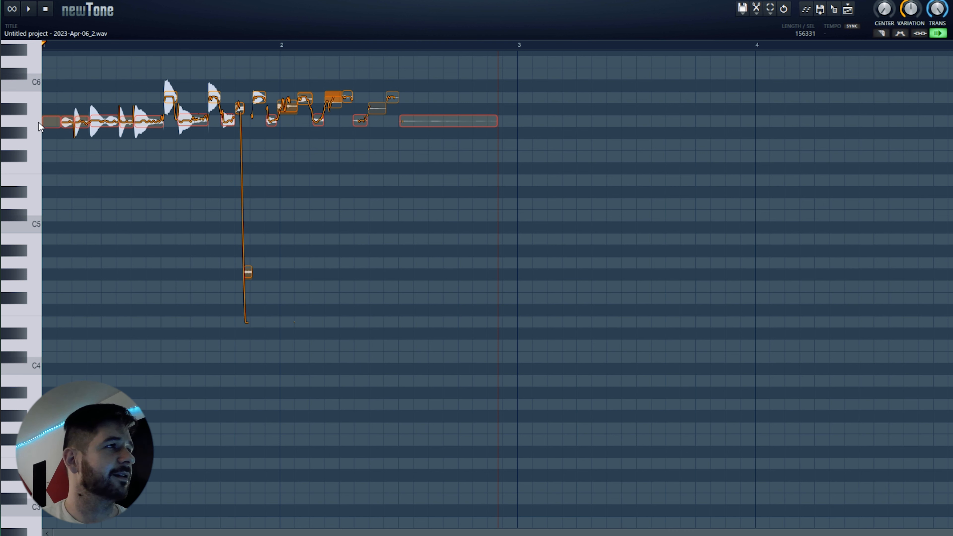
Step: In NewTone, check the pitch of the recording's opening A-5 segment and the first higher note in bar 1
left_click(51, 123)
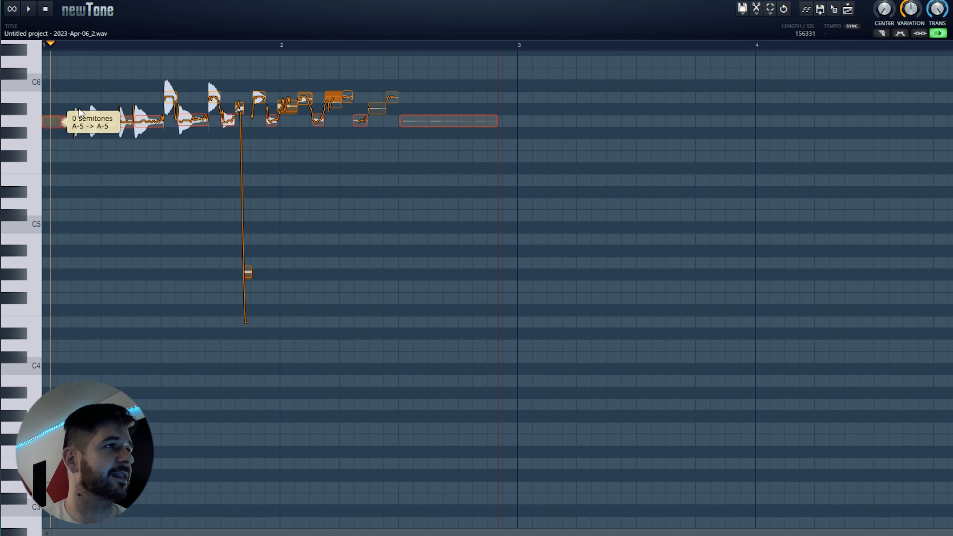
left_click(171, 99)
left_click(171, 98)
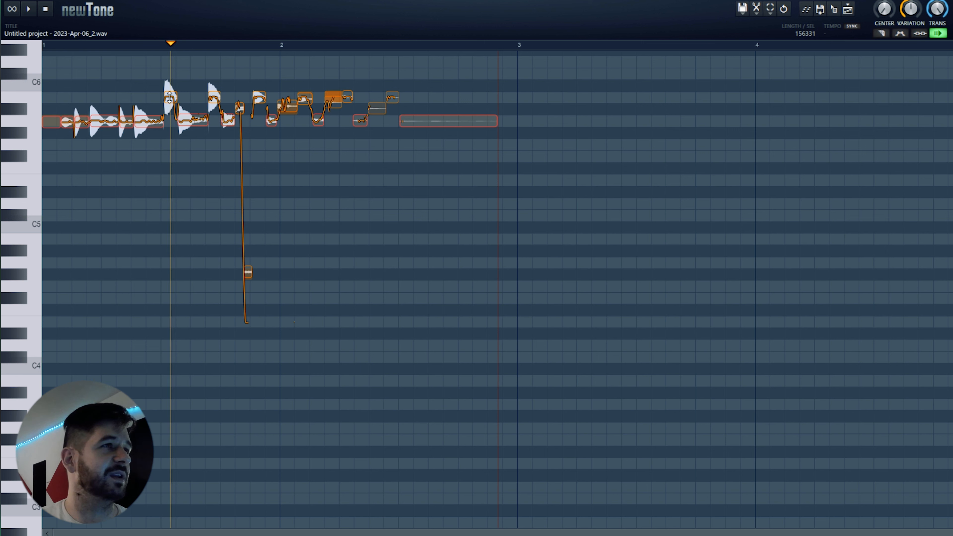